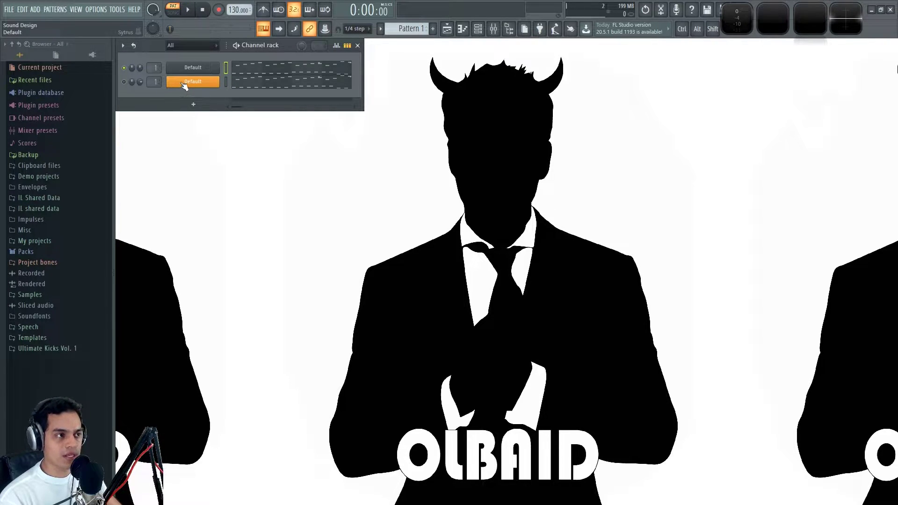
# Step: Play the pattern to compare the upper and lower channels, each heard on its own
pyautogui.press('space')
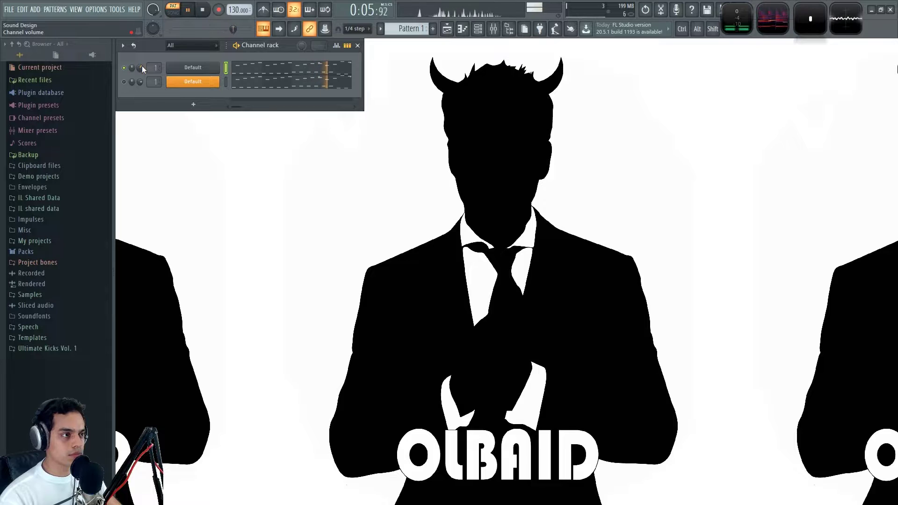
pyautogui.press('space')
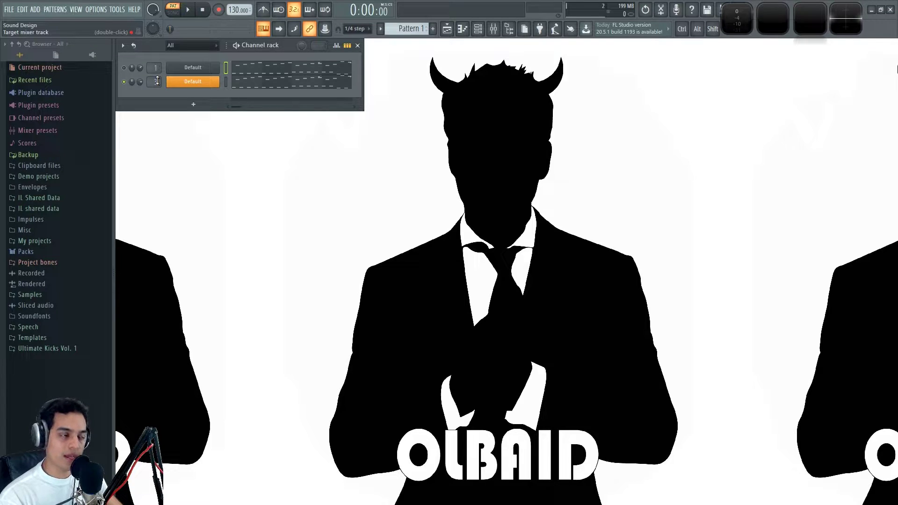
pyautogui.press('space')
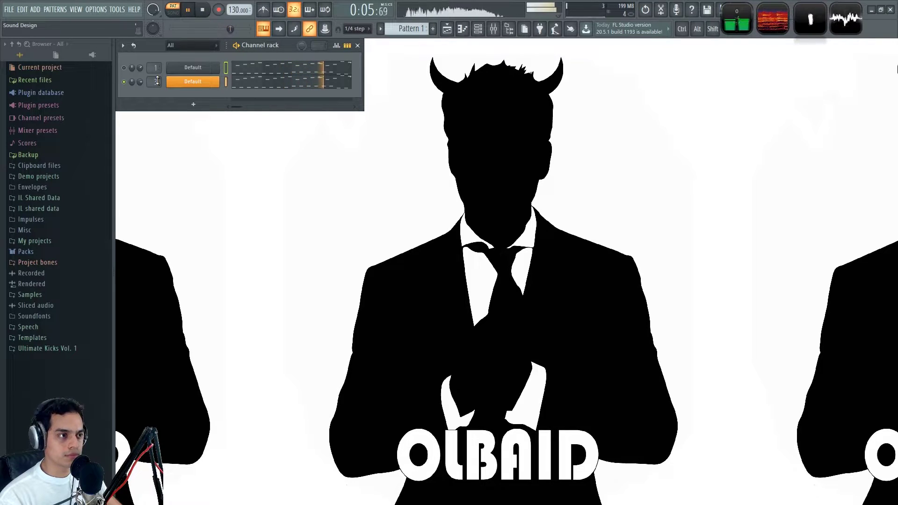
pyautogui.press('space')
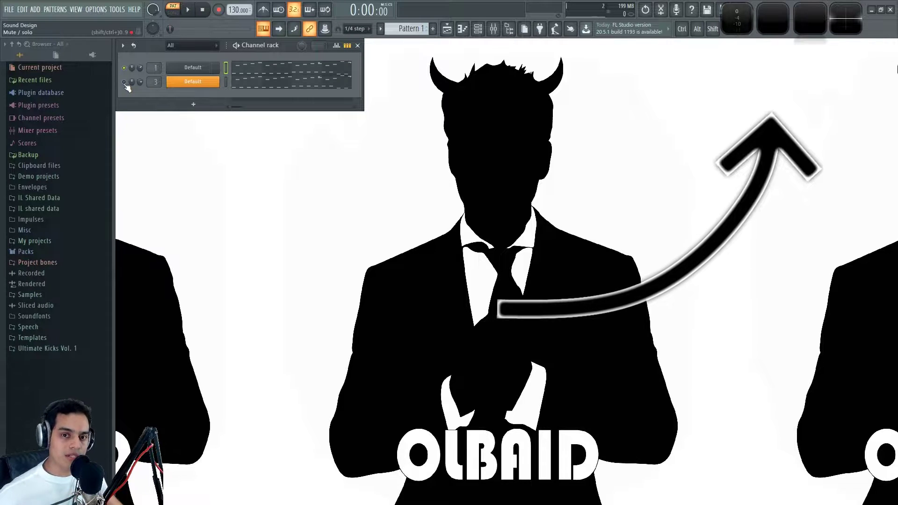
# Step: Open the upper channel's synth, display operator 1's oscillator and set its shape to about 95% while auditioning the pattern
pyautogui.click(192, 81)
pyautogui.press('space')
pyautogui.press('space')
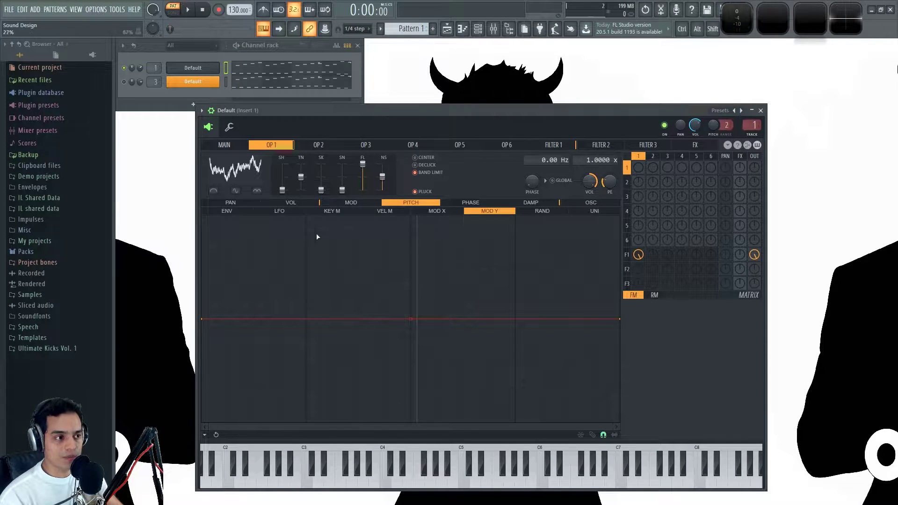
pyautogui.click(588, 202)
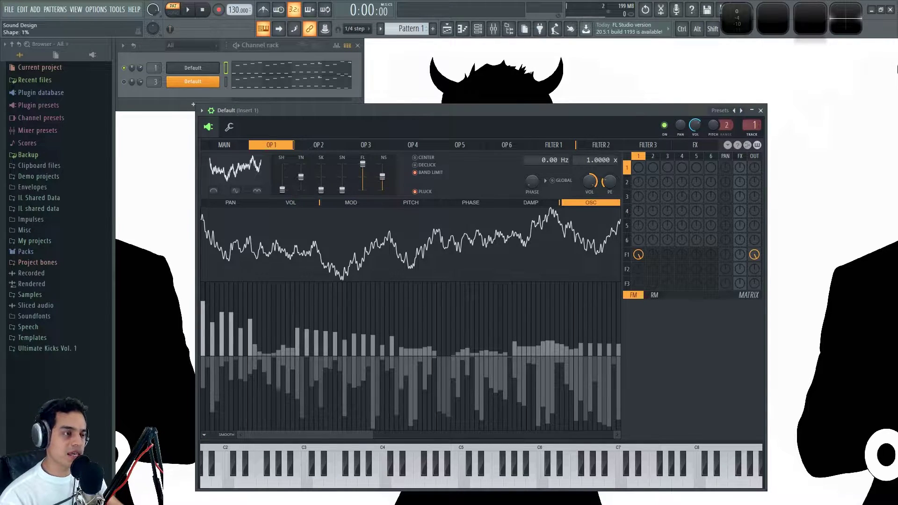
pyautogui.moveTo(283, 184)
pyautogui.mouseDown()
pyautogui.moveTo(285, 164)
pyautogui.moveTo(322, 172)
pyautogui.moveTo(287, 169)
pyautogui.mouseUp()
pyautogui.press('space')
pyautogui.press('space')
pyautogui.press('space')
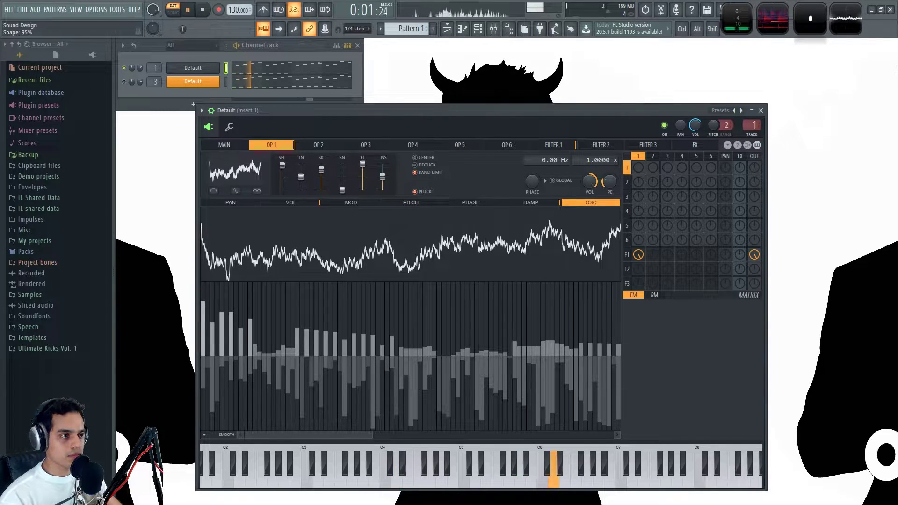
# Step: Lower operator 1's skew (SK) to a small amount while the pattern plays, and close the synth
pyautogui.moveTo(320, 169); pyautogui.dragTo(324, 185)
pyautogui.press('space')
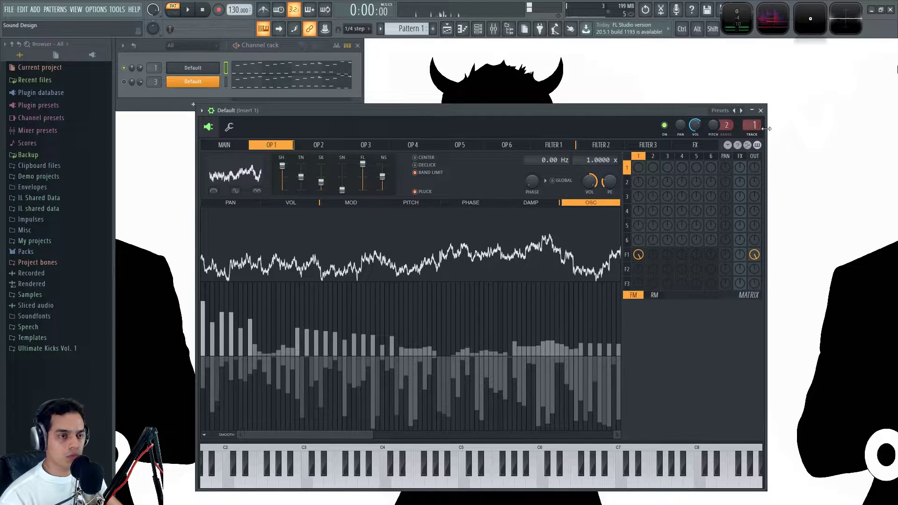
pyautogui.click(760, 110)
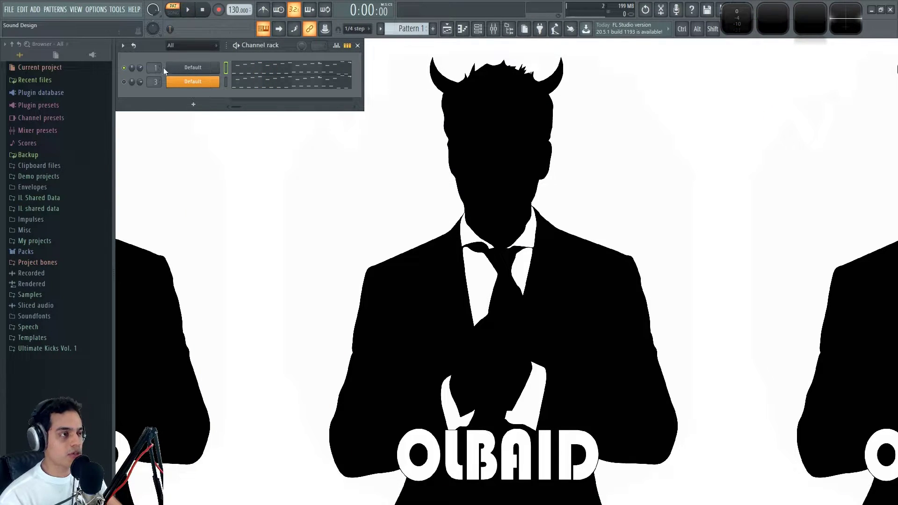
# Step: Open the mixer, audition the sound on Insert 1 and load Fruity WaveShaper into its effect slot 2
pyautogui.press('F9')
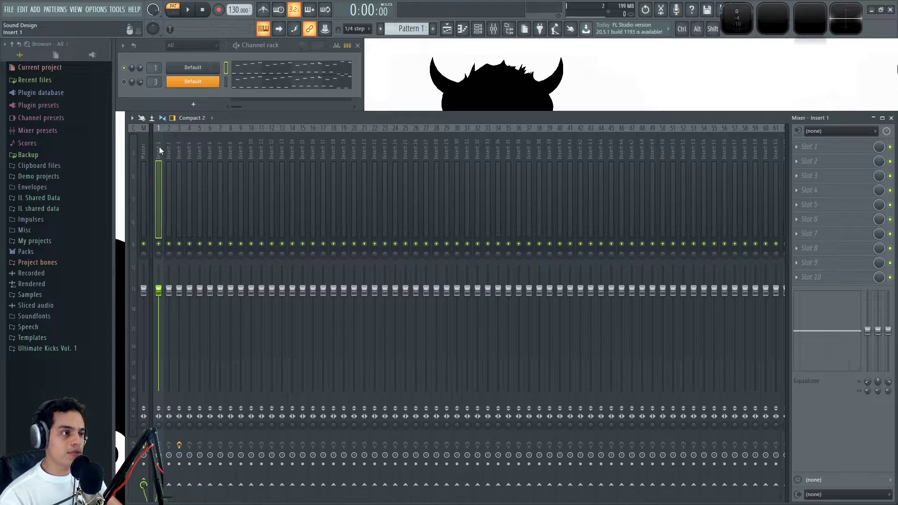
pyautogui.press('space')
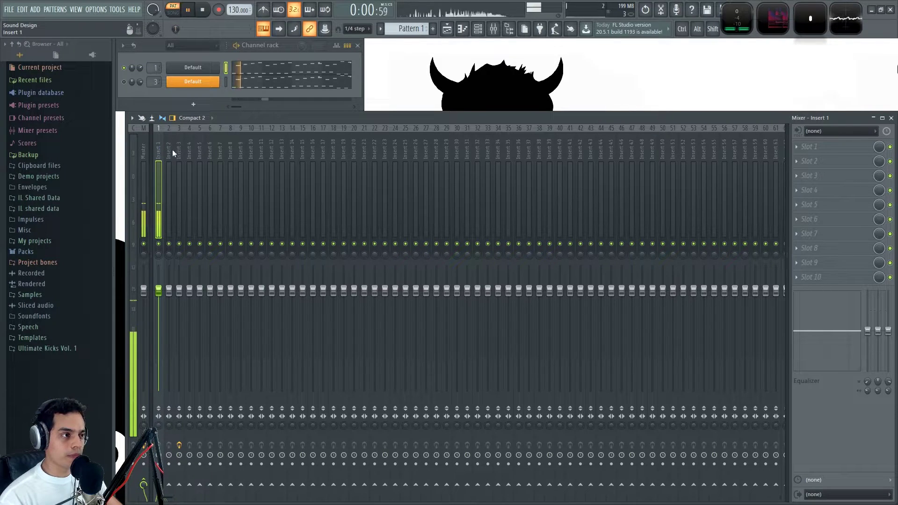
pyautogui.press('space')
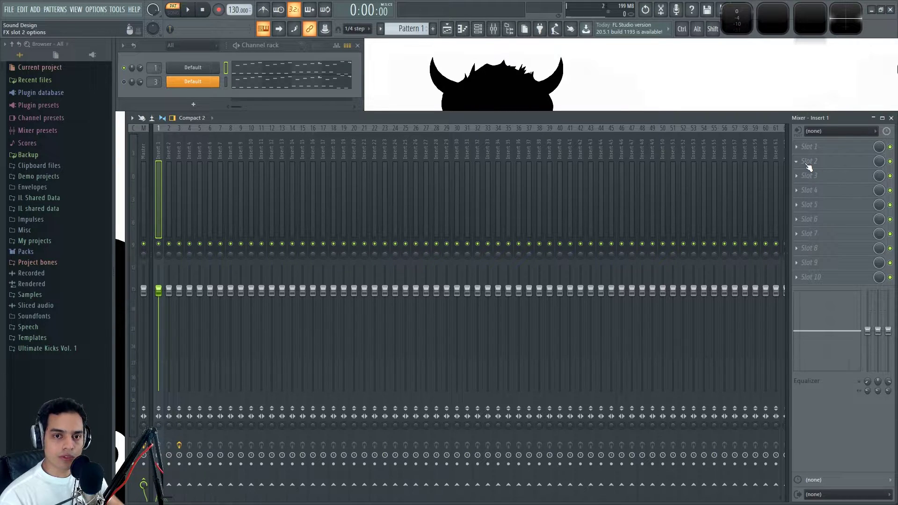
pyautogui.click(807, 165)
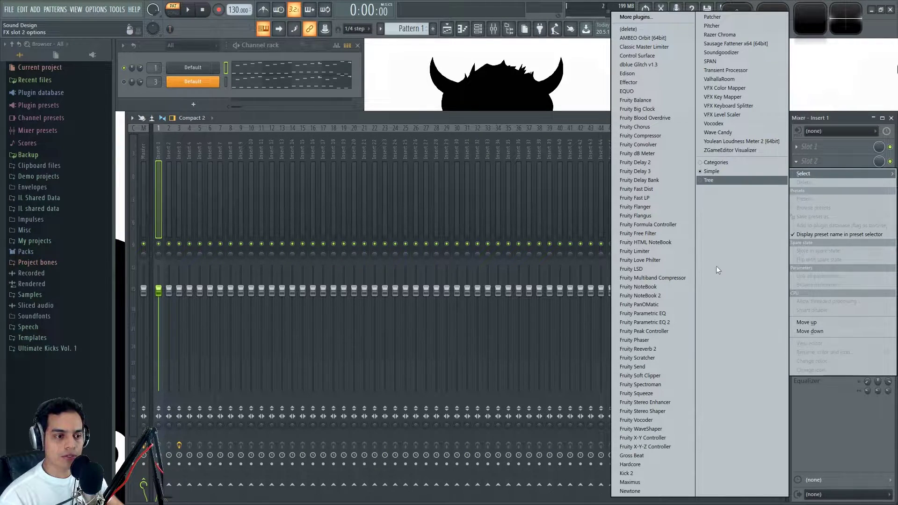
pyautogui.click(647, 428)
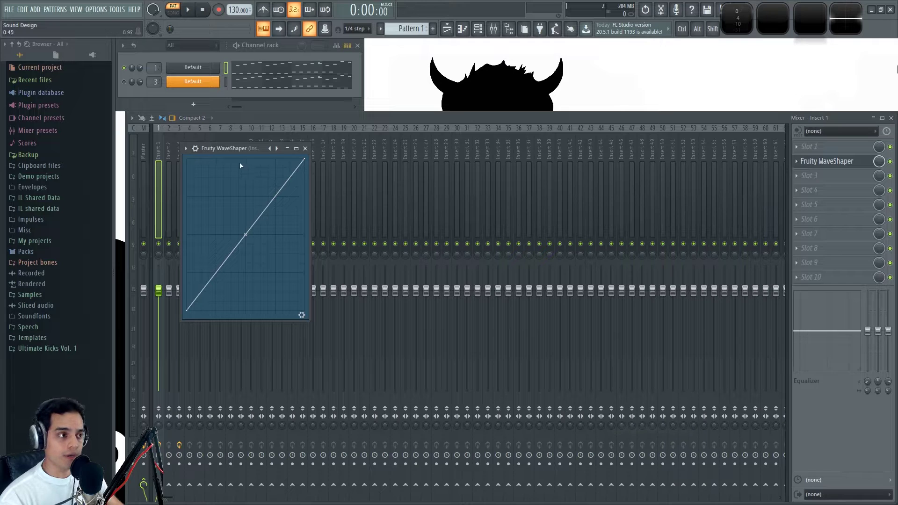
# Step: Enlarge and reposition the Fruity WaveShaper window and reveal its hidden controls below the curve
pyautogui.moveTo(241, 147); pyautogui.dragTo(327, 119)
pyautogui.moveTo(393, 288); pyautogui.dragTo(593, 414)
pyautogui.moveTo(412, 116); pyautogui.dragTo(398, 72)
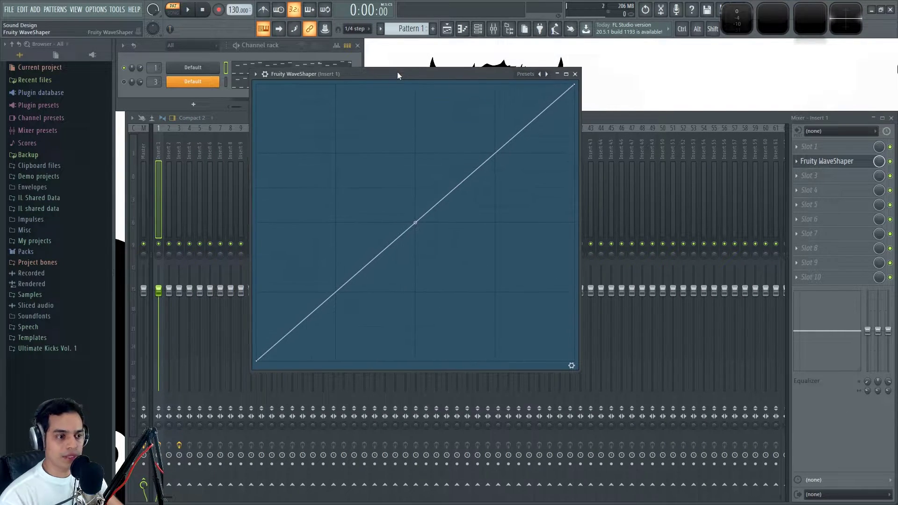
pyautogui.moveTo(574, 368); pyautogui.dragTo(575, 369)
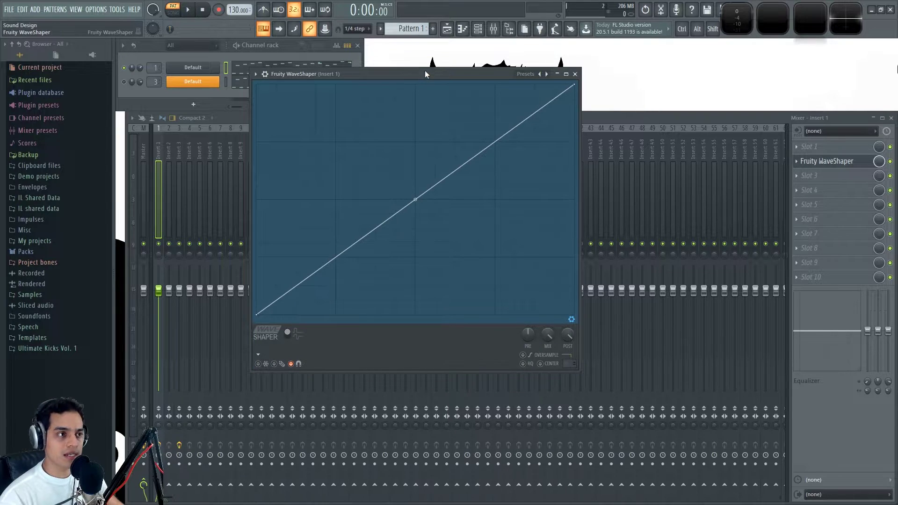
pyautogui.moveTo(425, 70); pyautogui.dragTo(468, 97)
pyautogui.moveTo(624, 398); pyautogui.dragTo(587, 448)
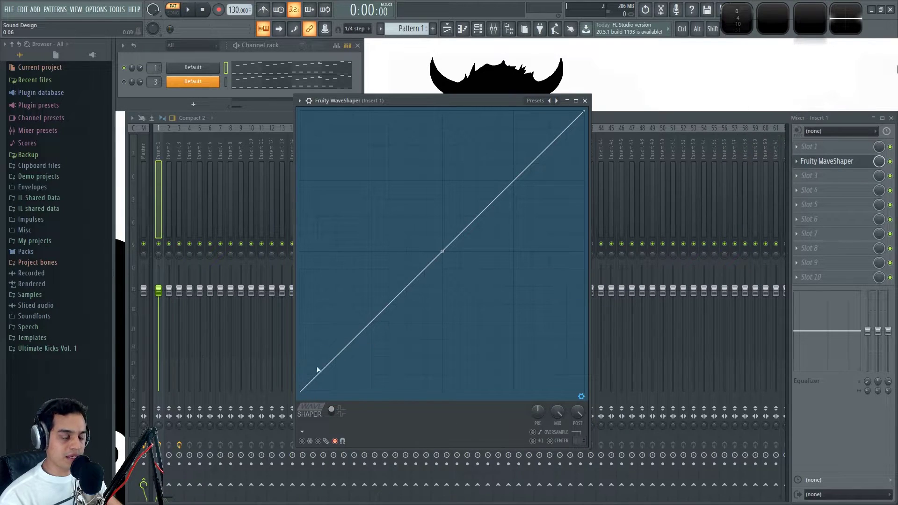
# Step: Add a peak point at mid-height near the start of the WaveShaper curve and a low valley point just after it
pyautogui.rightClick(335, 288)
pyautogui.moveTo(337, 286); pyautogui.dragTo(333, 258)
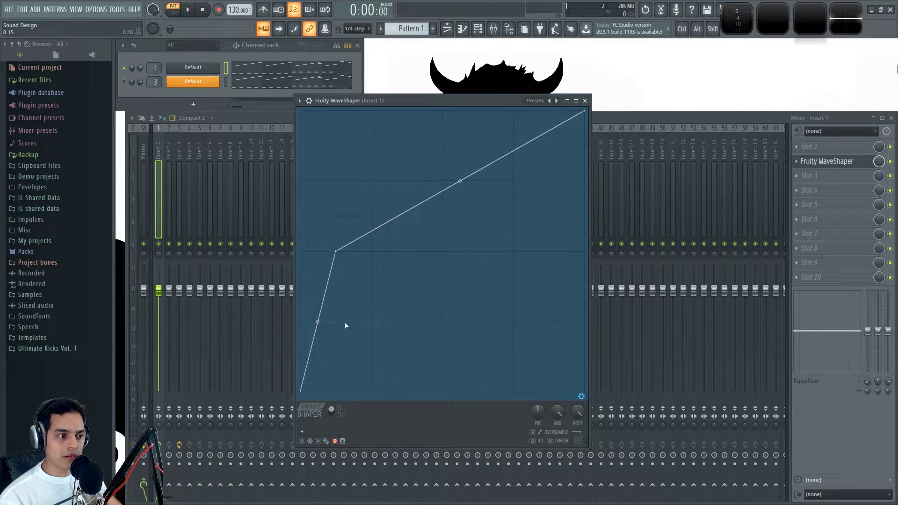
pyautogui.rightClick(354, 356)
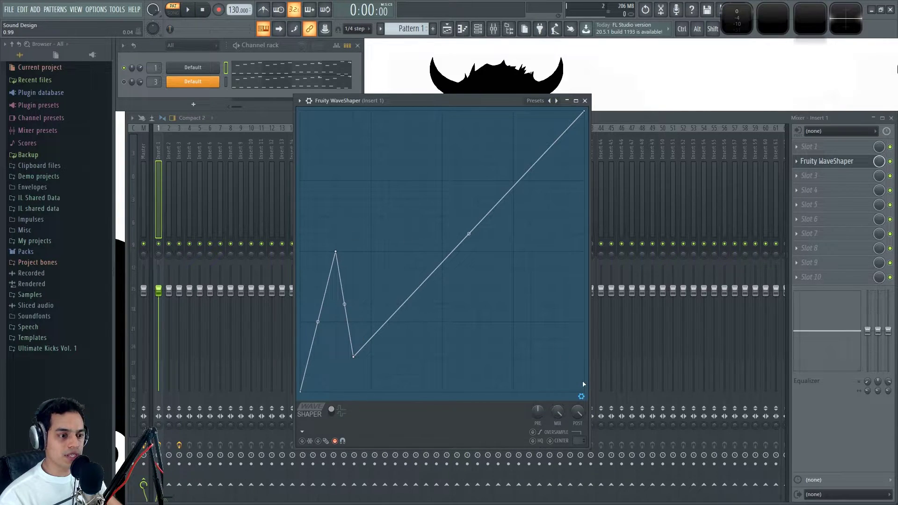
# Step: Compare the pattern's sound with the WaveShaper effect bypassed and enabled
pyautogui.click(893, 166)
pyautogui.press('space')
pyautogui.press('space')
pyautogui.click(828, 161)
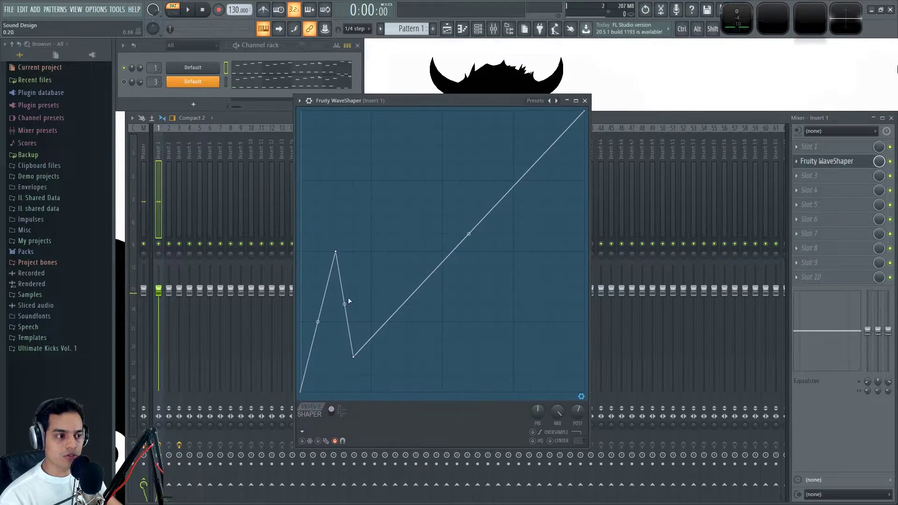
# Step: Bow the WaveShaper curve's first segment upward, raise the peak closer to the start, and shift the valley slightly later and higher
pyautogui.press('space')
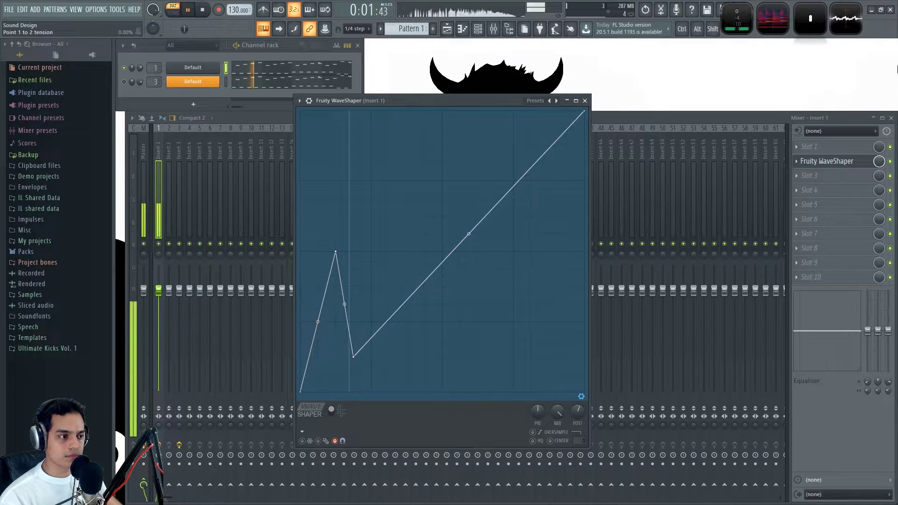
pyautogui.moveTo(317, 315); pyautogui.dragTo(317, 262)
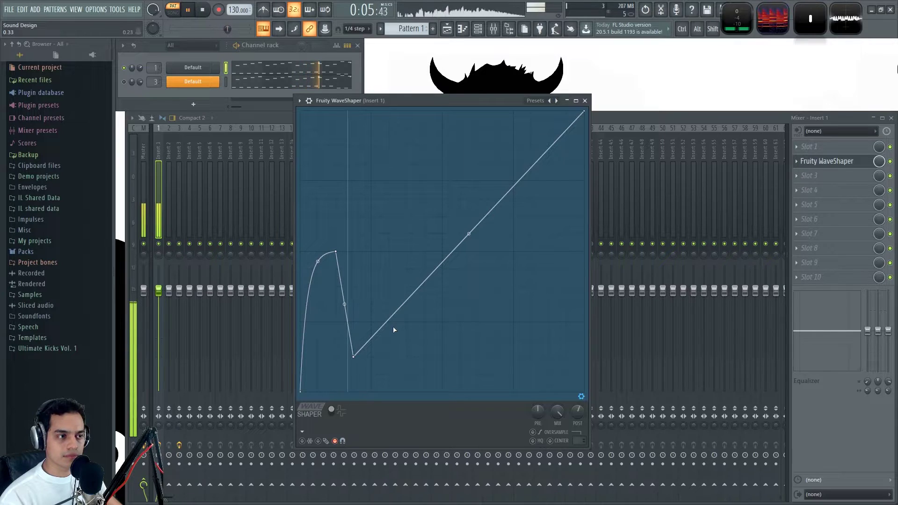
pyautogui.press('space')
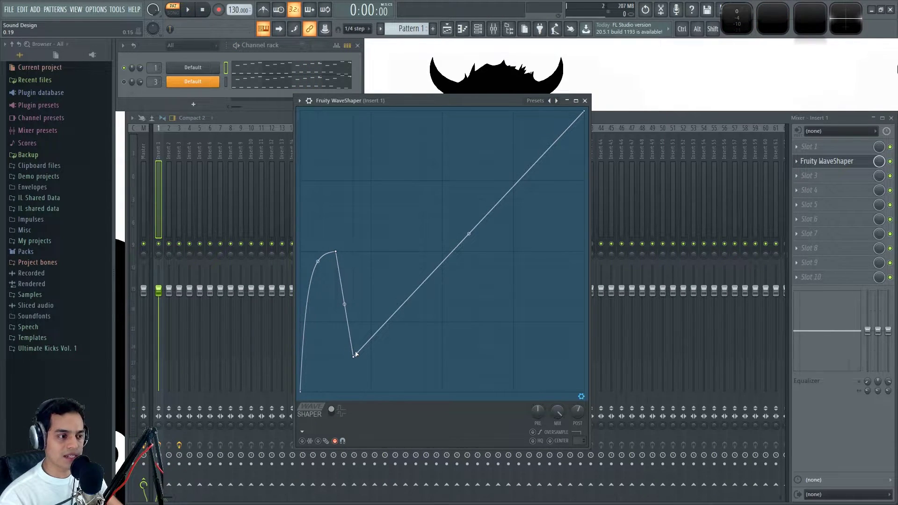
pyautogui.moveTo(319, 262); pyautogui.dragTo(316, 145)
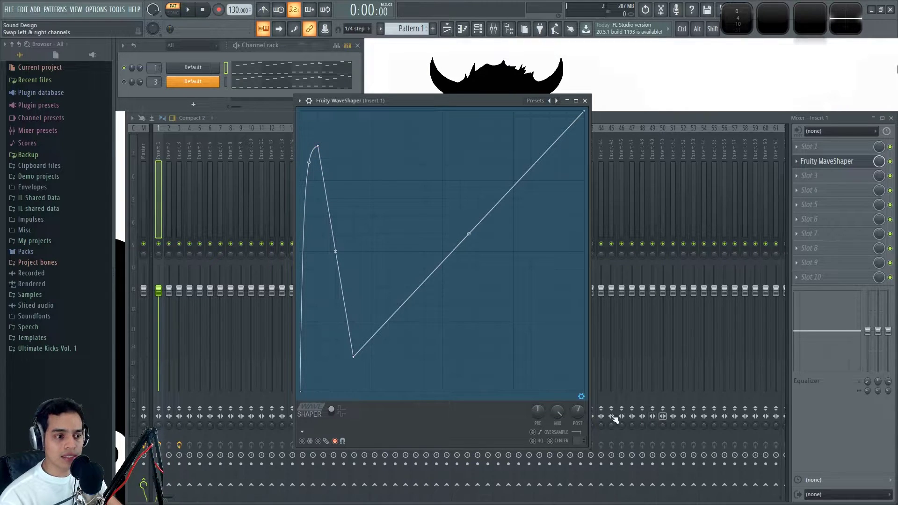
pyautogui.moveTo(353, 356); pyautogui.dragTo(368, 339)
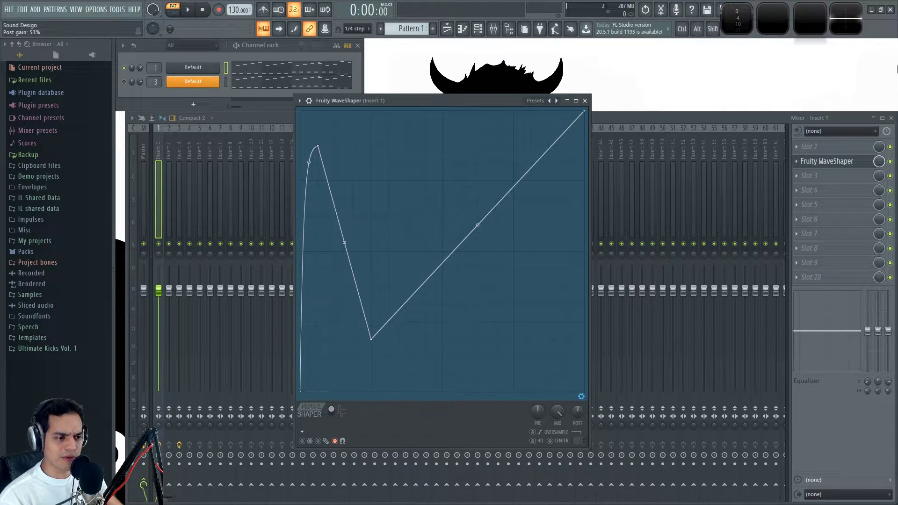
# Step: Lower the WaveShaper's post gain to 40% while auditioning the distorted pattern
pyautogui.press('space')
pyautogui.press('space')
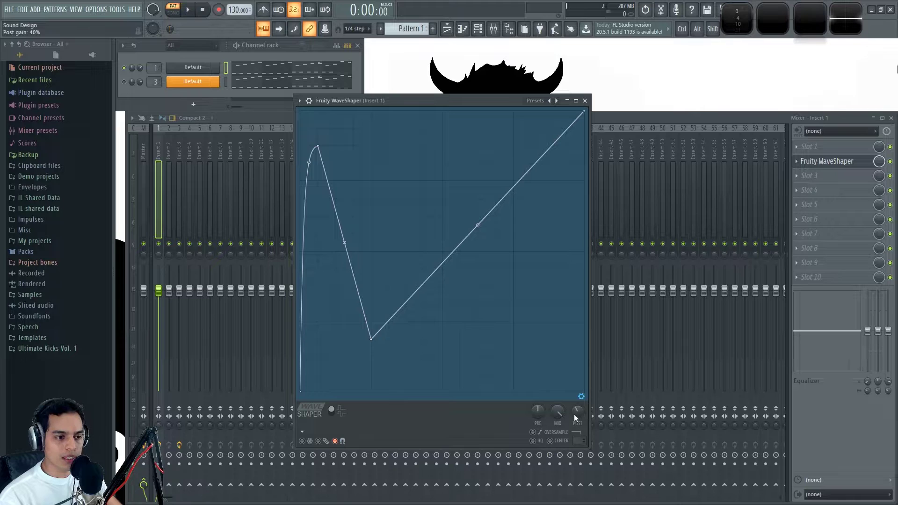
pyautogui.press('space')
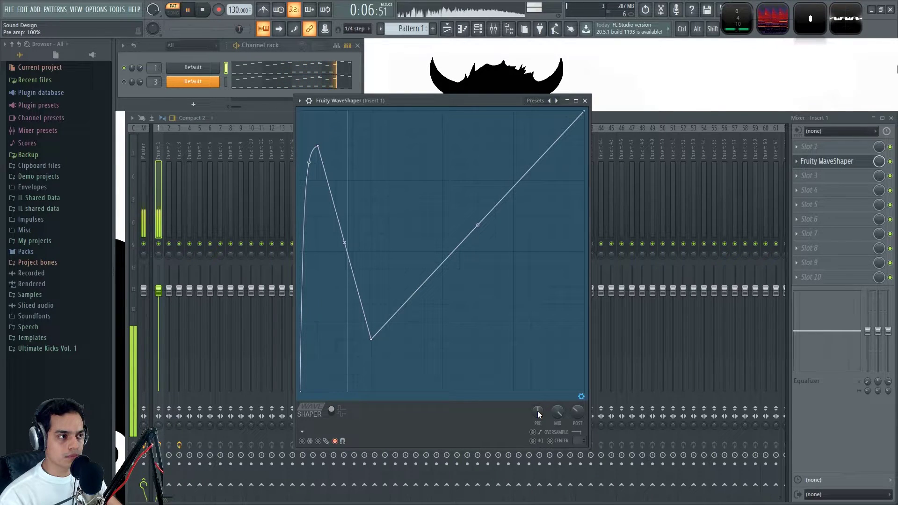
pyautogui.press('space')
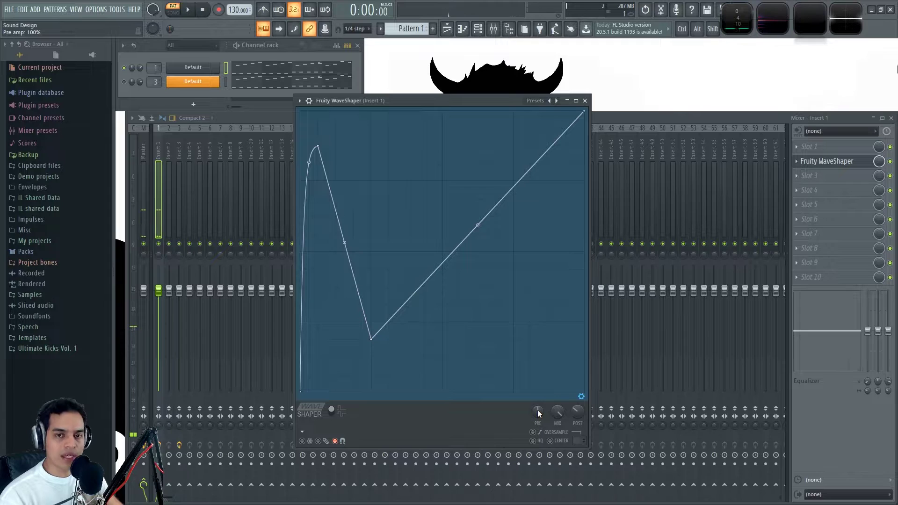
# Step: Close the WaveShaper window and move the effect down to slot 4 of Insert 1
pyautogui.click(584, 100)
pyautogui.scroll(1, 852, 159)
pyautogui.moveTo(852, 147); pyautogui.dragTo(853, 196)
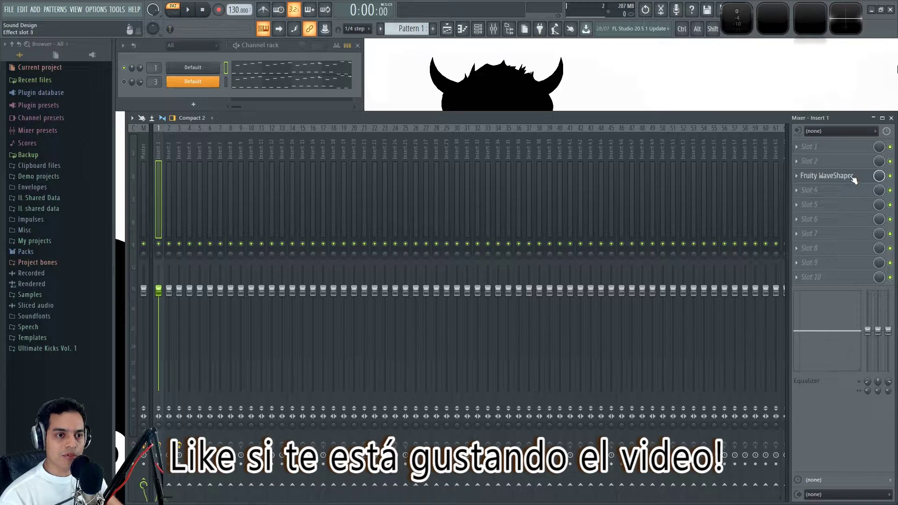
# Step: Load Fruity Parametric EQ 2 into slot 1 of Insert 1 and enlarge its window
pyautogui.click(799, 146)
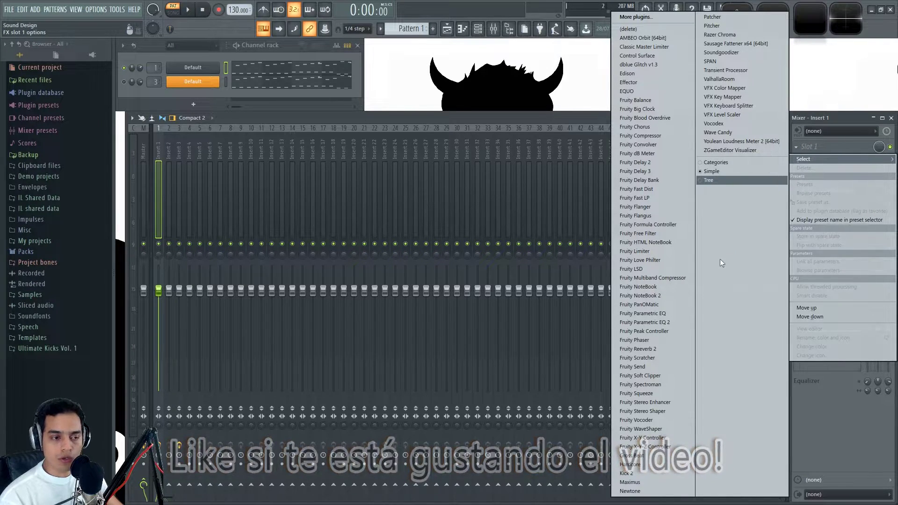
pyautogui.click(670, 322)
pyautogui.moveTo(330, 102); pyautogui.dragTo(416, 93)
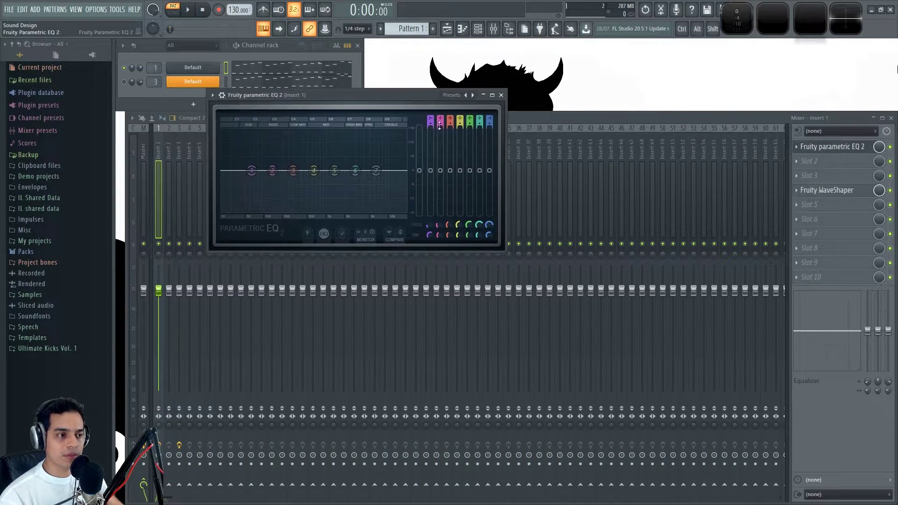
pyautogui.moveTo(504, 248); pyautogui.dragTo(740, 434)
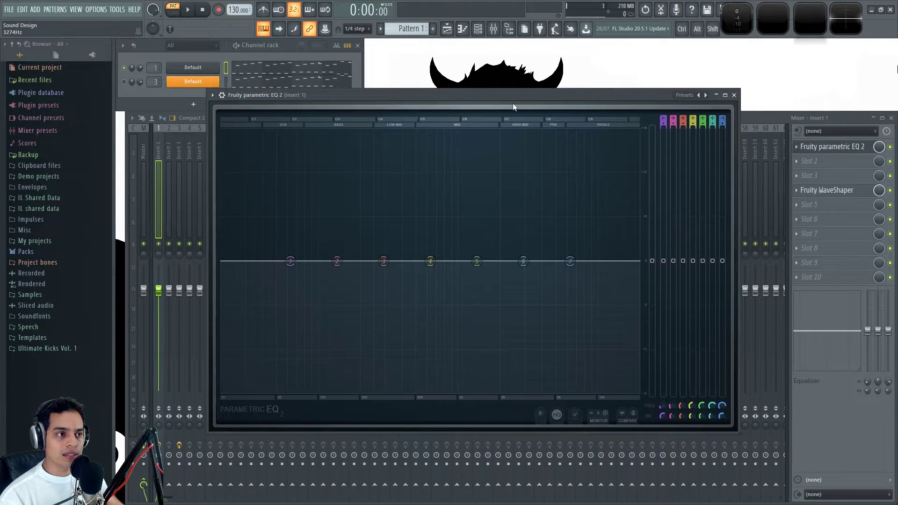
pyautogui.moveTo(510, 95); pyautogui.dragTo(487, 88)
# Step: Turn the EQ's band 1 into a steep high-pass filter at about 81 Hz
pyautogui.moveTo(644, 111)
pyautogui.mouseDown()
pyautogui.moveTo(644, 127)
pyautogui.moveTo(640, 110)
pyautogui.mouseUp()
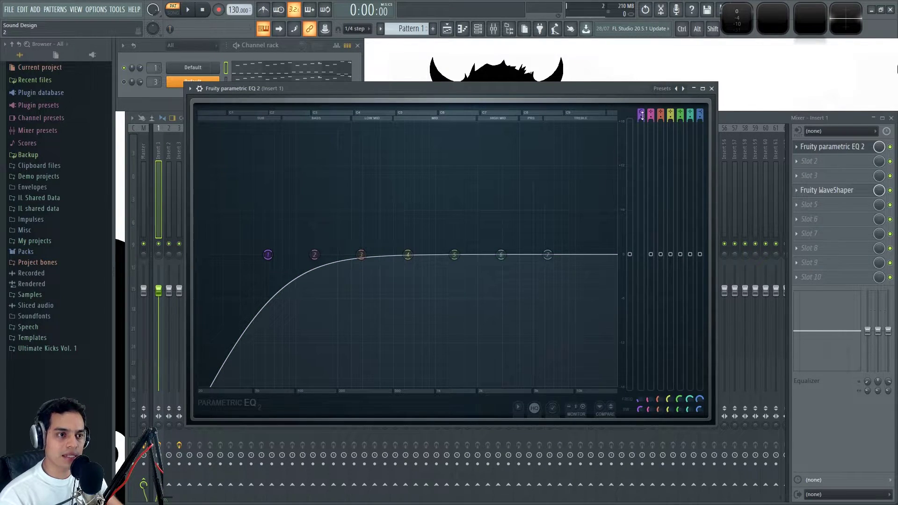
pyautogui.moveTo(636, 409)
pyautogui.mouseDown()
pyautogui.moveTo(636, 417)
pyautogui.moveTo(639, 406)
pyautogui.mouseUp()
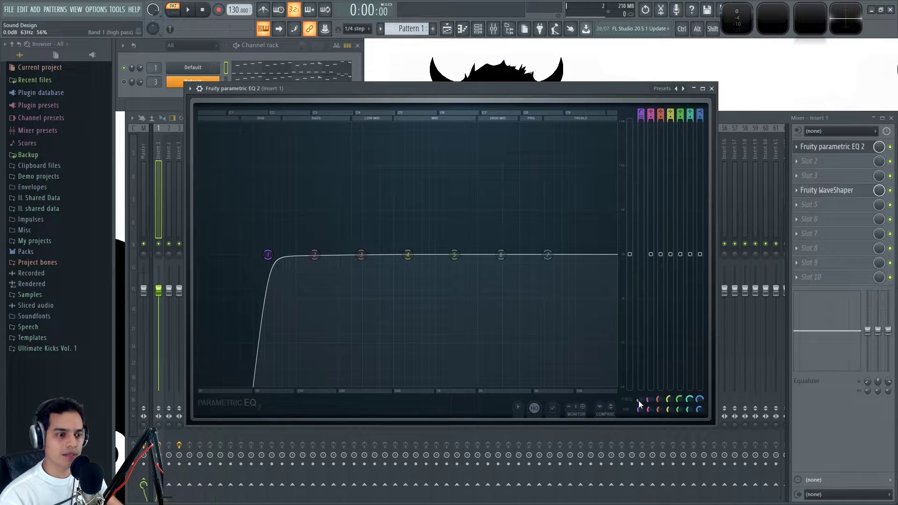
pyautogui.moveTo(638, 400); pyautogui.dragTo(638, 396)
pyautogui.moveTo(284, 254); pyautogui.dragTo(279, 255)
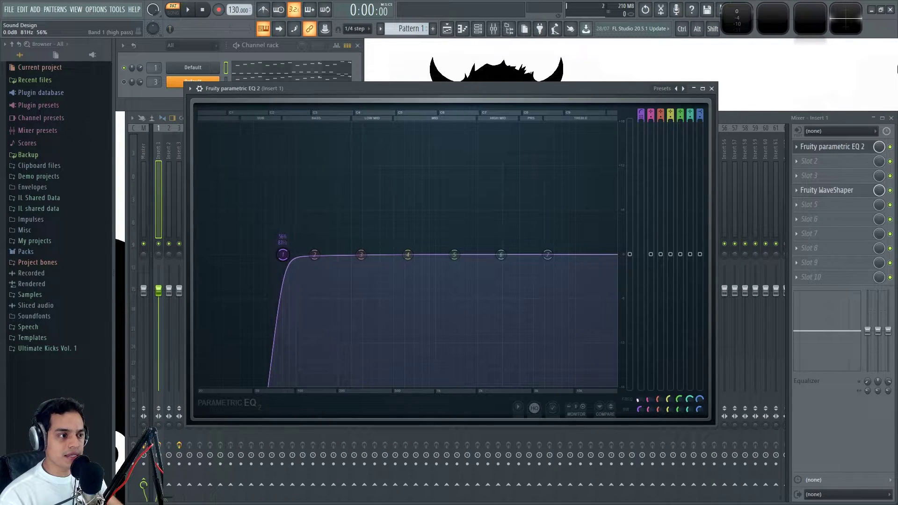
# Step: Tune the cutoff of EQ band 1 to the key E2 at 82.4 Hz
pyautogui.rightClick(278, 254)
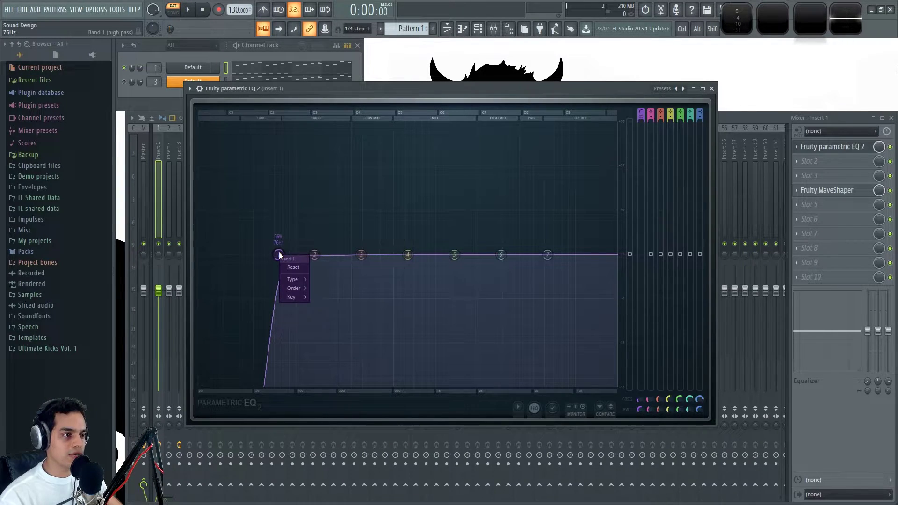
pyautogui.click(278, 253)
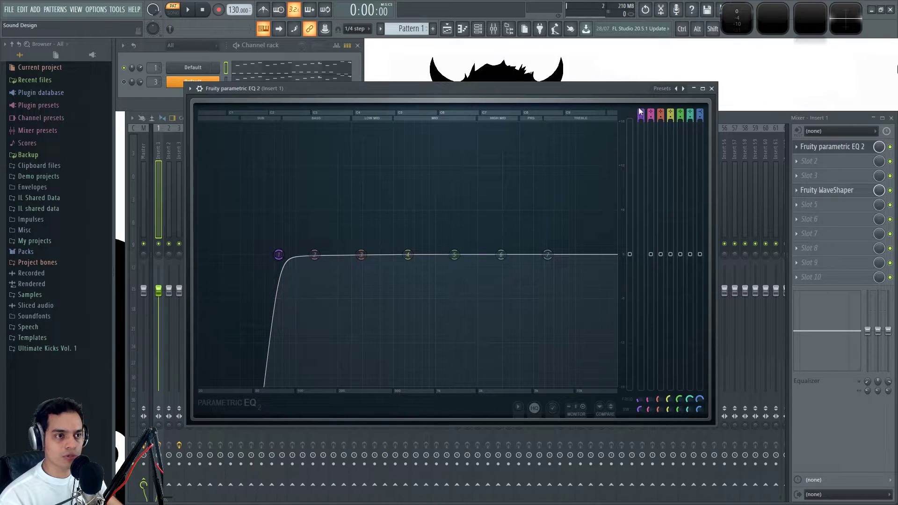
pyautogui.rightClick(278, 254)
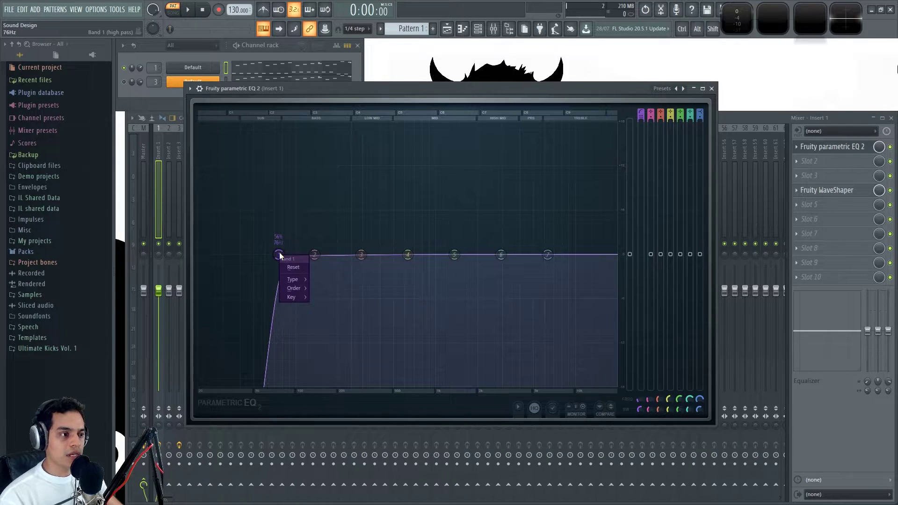
pyautogui.moveTo(293, 298)
pyautogui.moveTo(323, 308)
pyautogui.moveTo(323, 360)
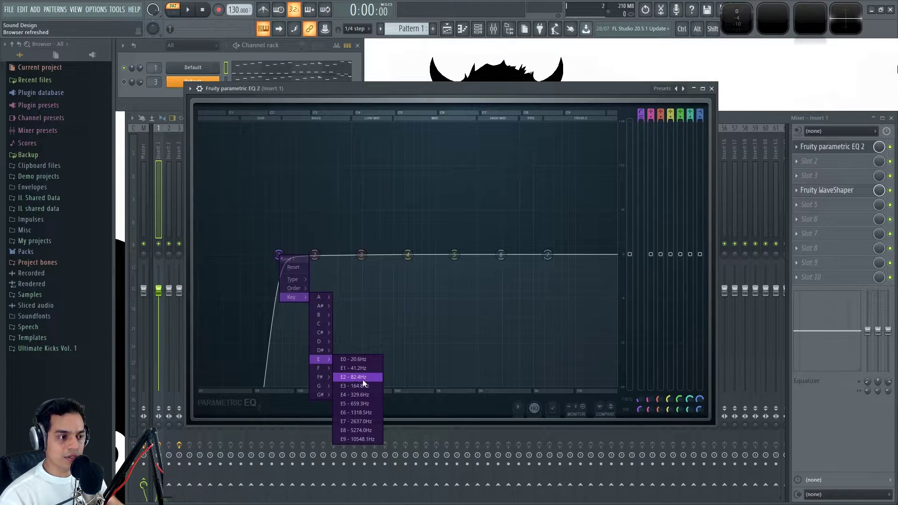
pyautogui.click(364, 378)
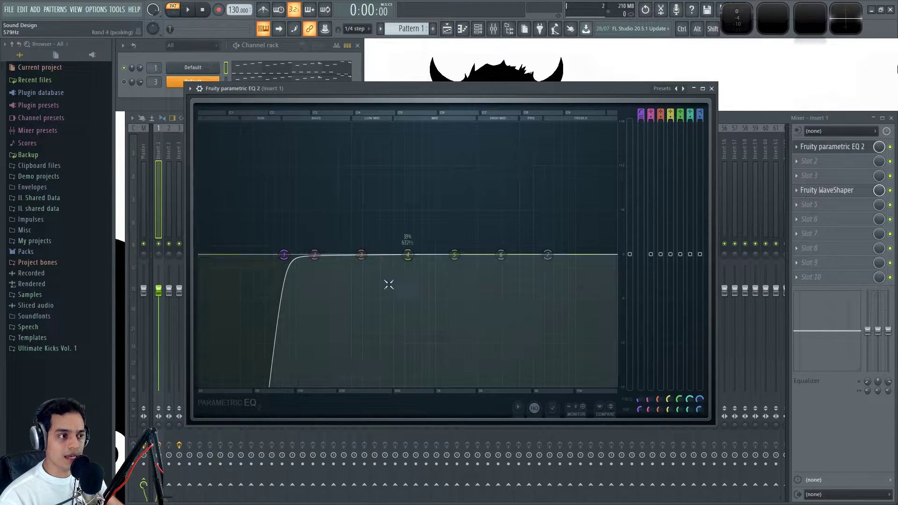
# Step: Raise the high-pass cutoff of EQ band 1 slightly above E2 and audition the pattern
pyautogui.press('space')
pyautogui.press('space')
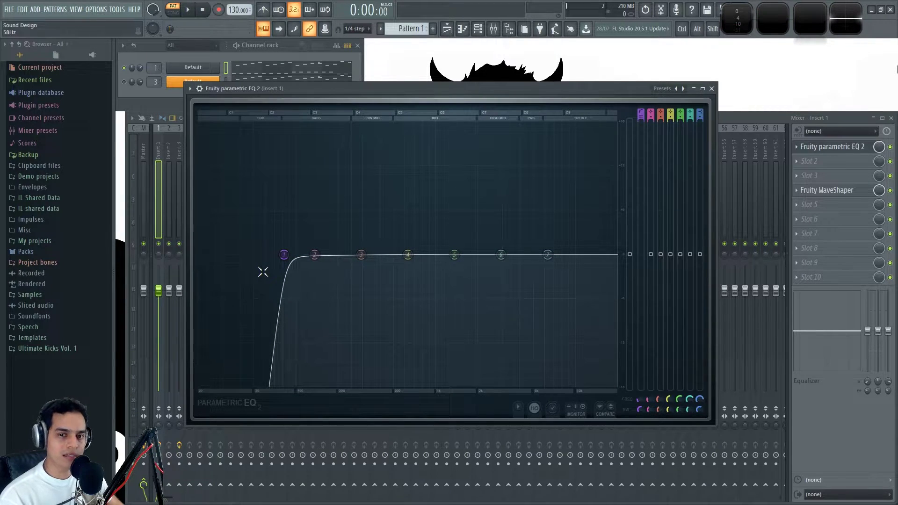
pyautogui.scroll(5, 637, 399)
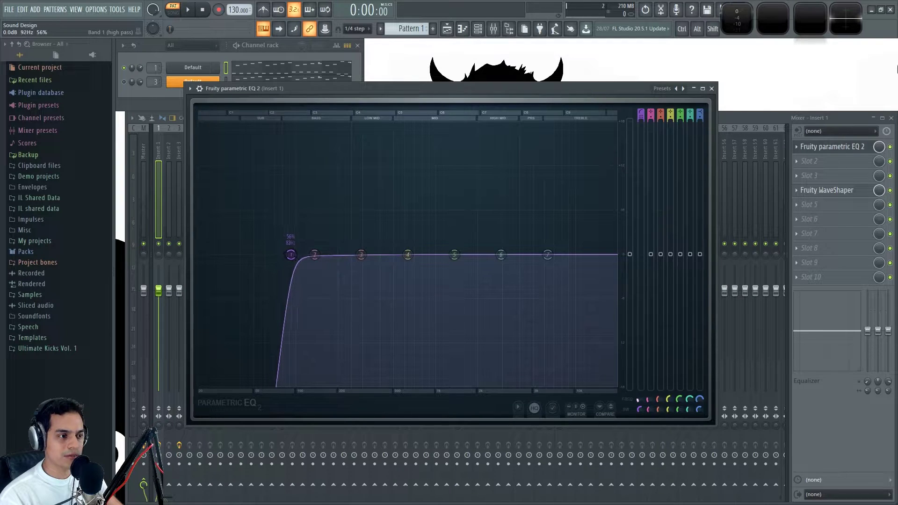
pyautogui.press('space')
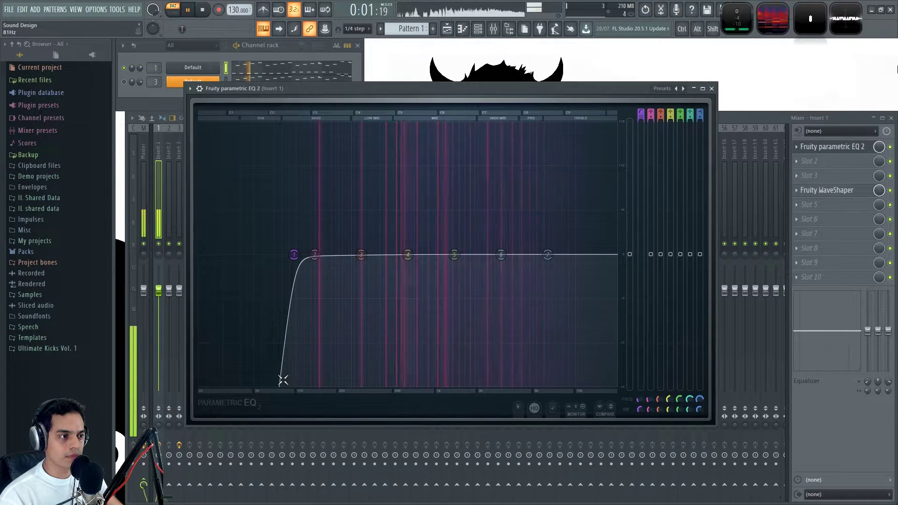
pyautogui.press('space')
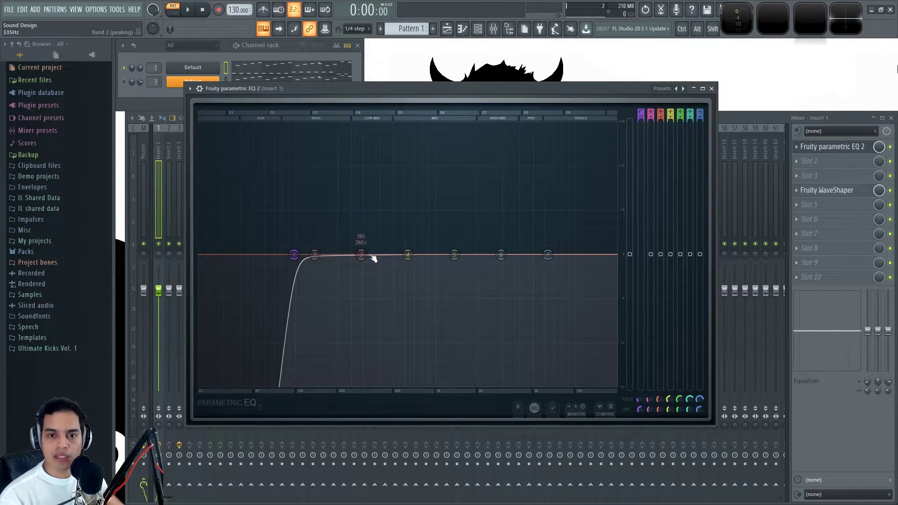
# Step: Boost EQ band 3 slightly in the low mids and make a small cut with band 5 at about 1270 Hz
pyautogui.moveTo(372, 258)
pyautogui.mouseDown()
pyautogui.moveTo(366, 230)
pyautogui.moveTo(495, 201)
pyautogui.moveTo(340, 200)
pyautogui.moveTo(399, 249)
pyautogui.moveTo(379, 249)
pyautogui.moveTo(379, 206)
pyautogui.moveTo(374, 249)
pyautogui.mouseUp()
pyautogui.moveTo(454, 254); pyautogui.dragTo(467, 277)
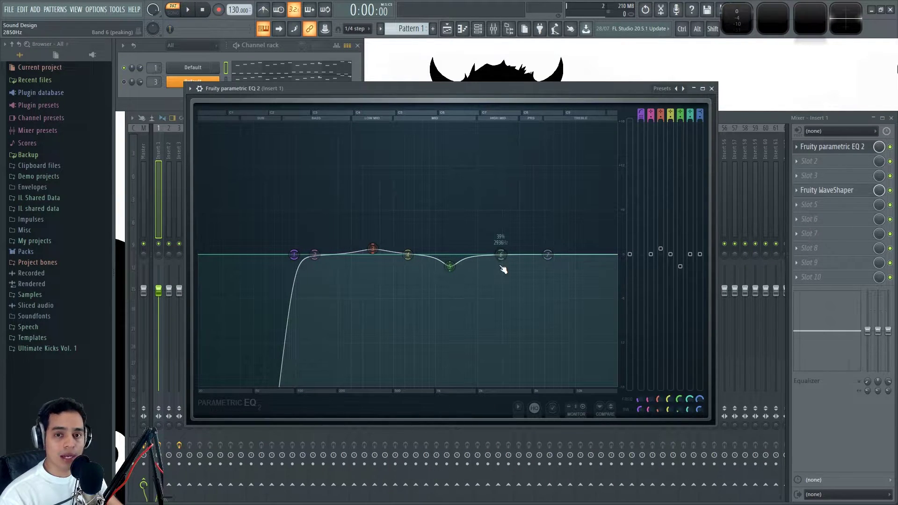
pyautogui.moveTo(372, 248)
pyautogui.mouseDown()
pyautogui.moveTo(373, 199)
pyautogui.moveTo(372, 314)
pyautogui.moveTo(361, 216)
pyautogui.moveTo(358, 251)
pyautogui.mouseUp()
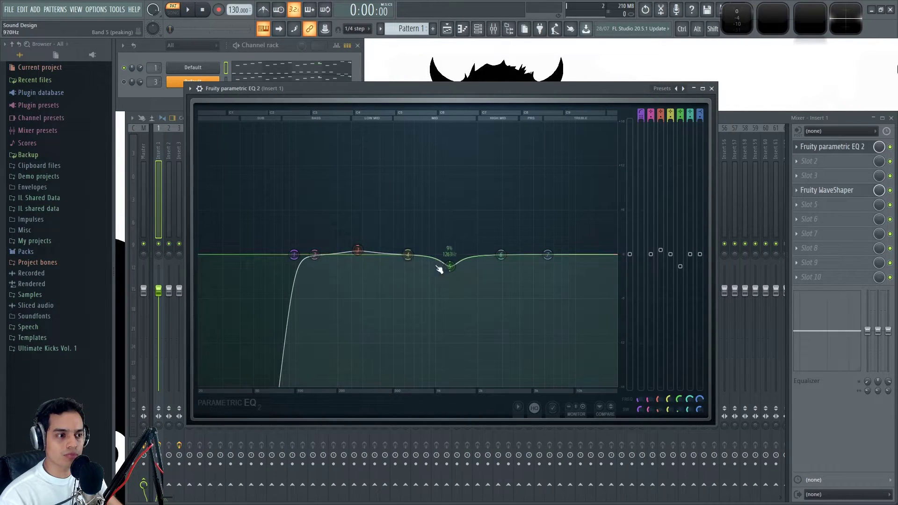
pyautogui.moveTo(450, 266); pyautogui.dragTo(472, 260)
# Step: Audition the pattern while bypassing the parametric EQ, and reopen the EQ window
pyautogui.press('space')
pyautogui.click(890, 147)
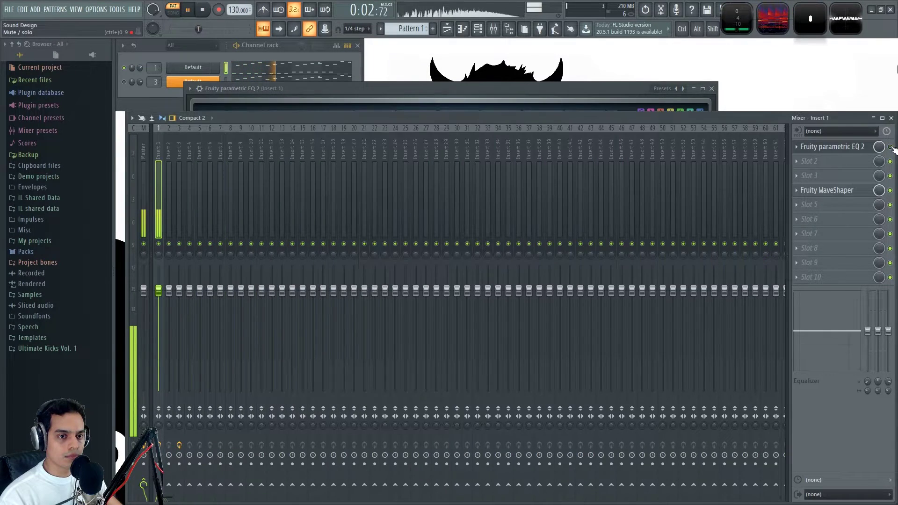
pyautogui.press('space')
pyautogui.click(851, 149)
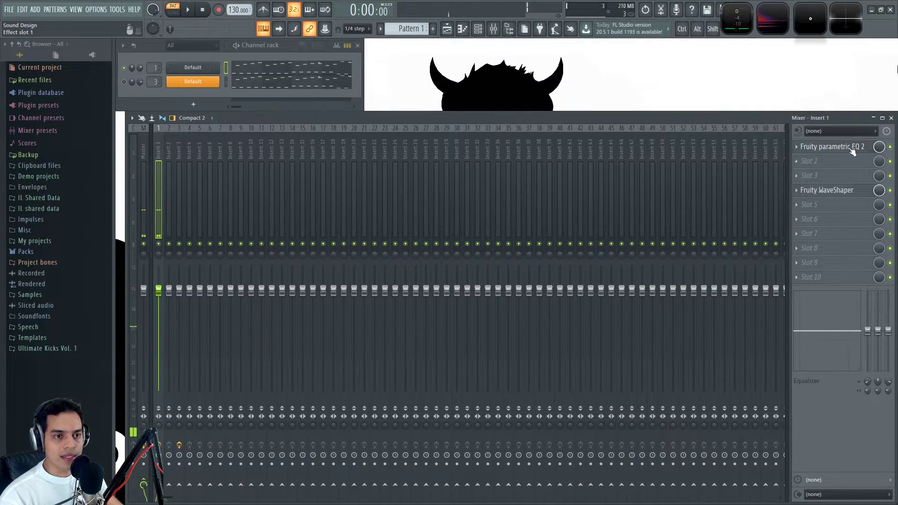
pyautogui.click(851, 148)
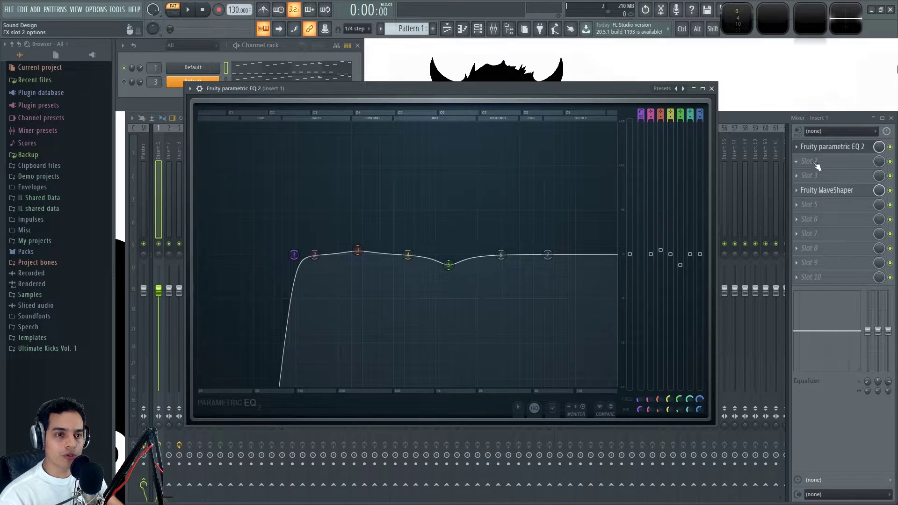
# Step: Compare the sound of the pattern with the parametric EQ bypassed and enabled
pyautogui.click(893, 148)
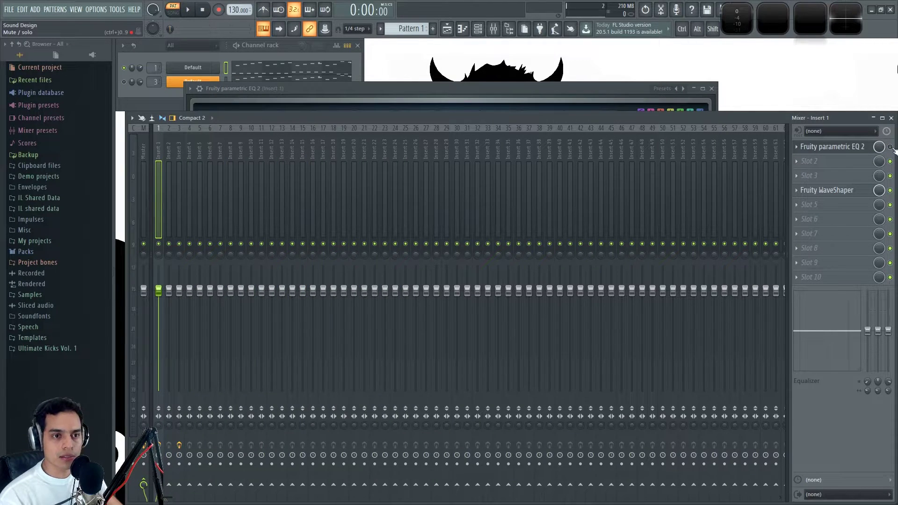
pyautogui.press('space')
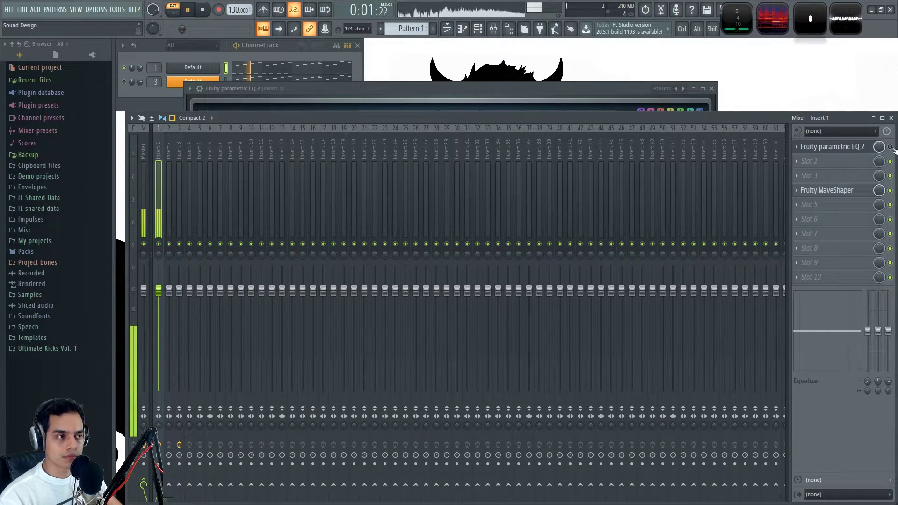
pyautogui.press('space')
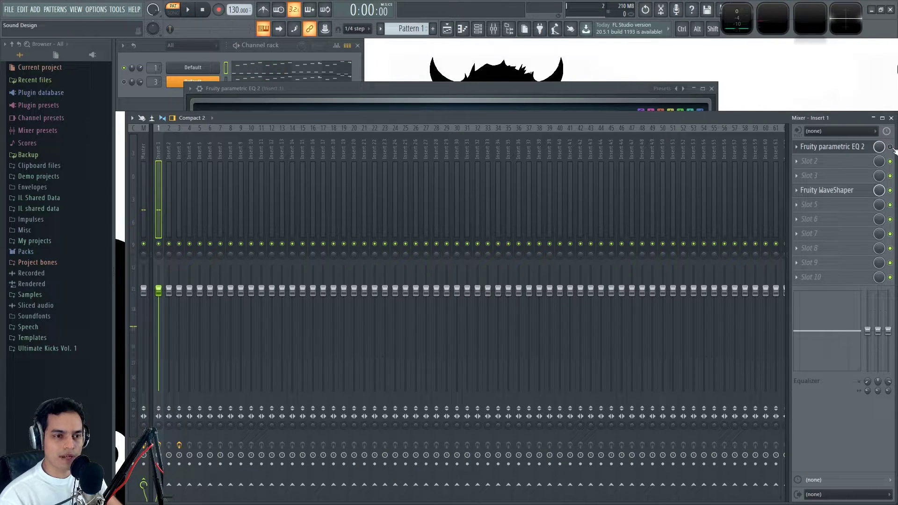
pyautogui.press('space')
pyautogui.click(889, 147)
pyautogui.press('space')
pyautogui.press('space')
pyautogui.click(594, 88)
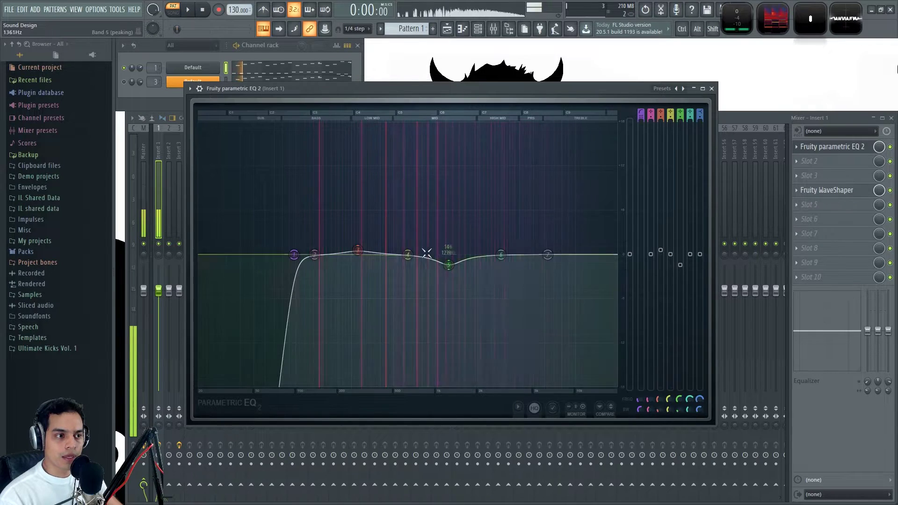
# Step: Move the WaveShaper down to slot 5 of Insert 1 and load Fruity Fast Dist into slot 3
pyautogui.click(711, 88)
pyautogui.moveTo(846, 190); pyautogui.dragTo(846, 206)
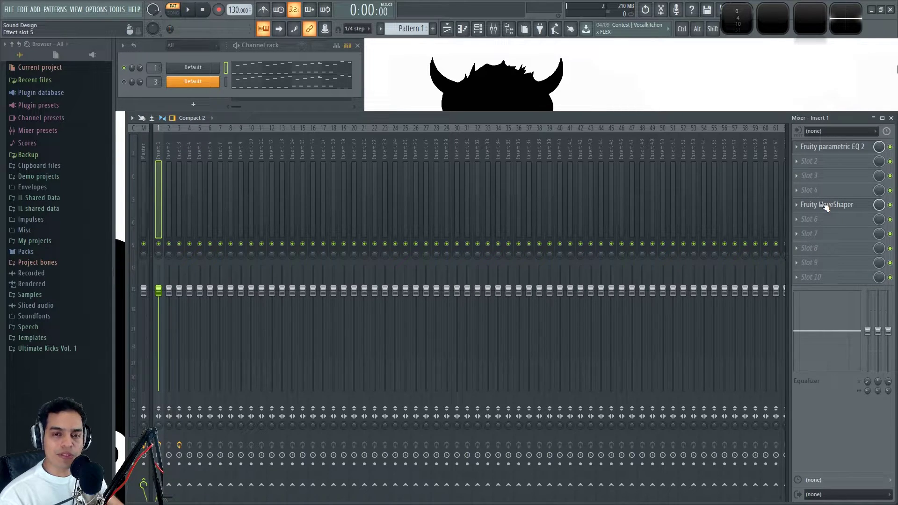
pyautogui.click(798, 176)
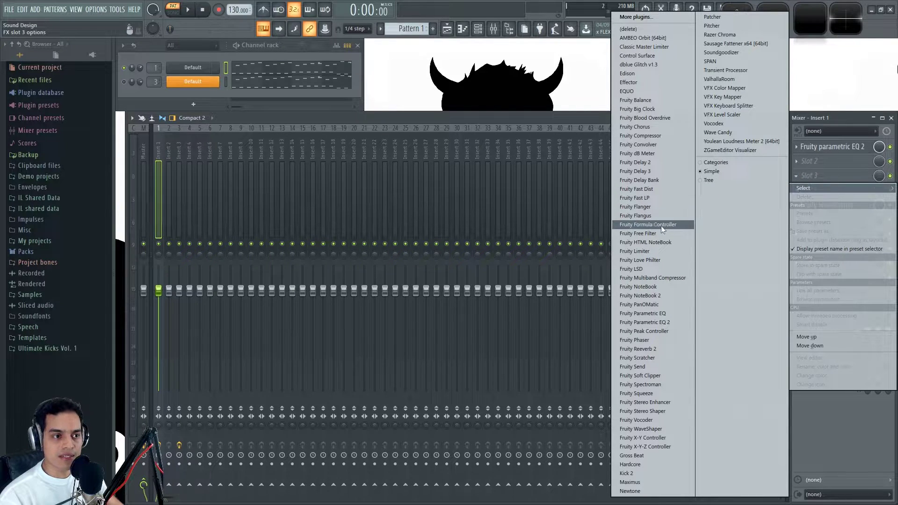
pyautogui.click(650, 189)
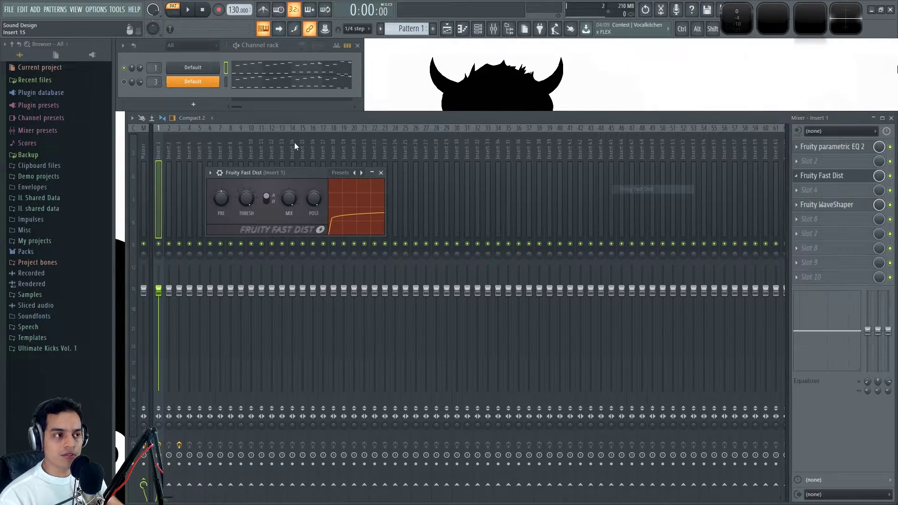
# Step: Switch Fruity Fast Dist to distortion type B and adjust its post gain while auditioning with the WaveShaper bypassed
pyautogui.click(336, 189)
pyautogui.moveTo(384, 190); pyautogui.dragTo(383, 180)
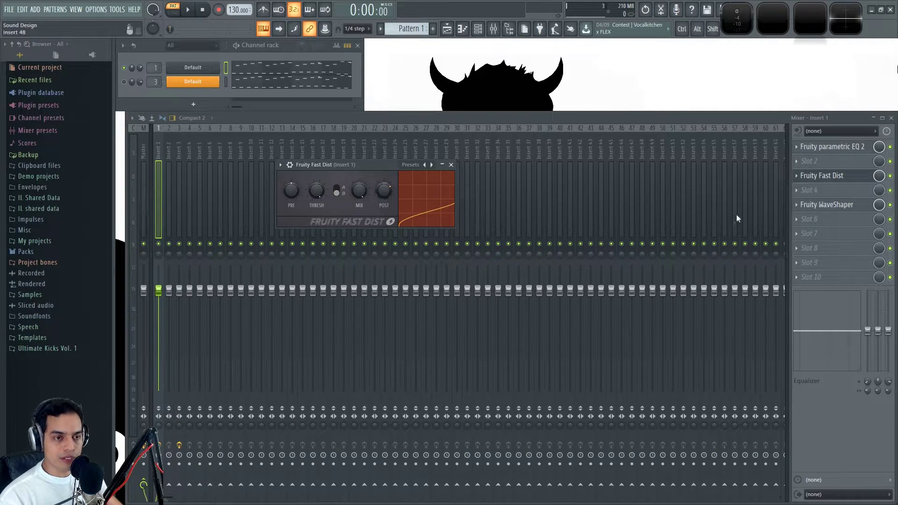
pyautogui.click(890, 205)
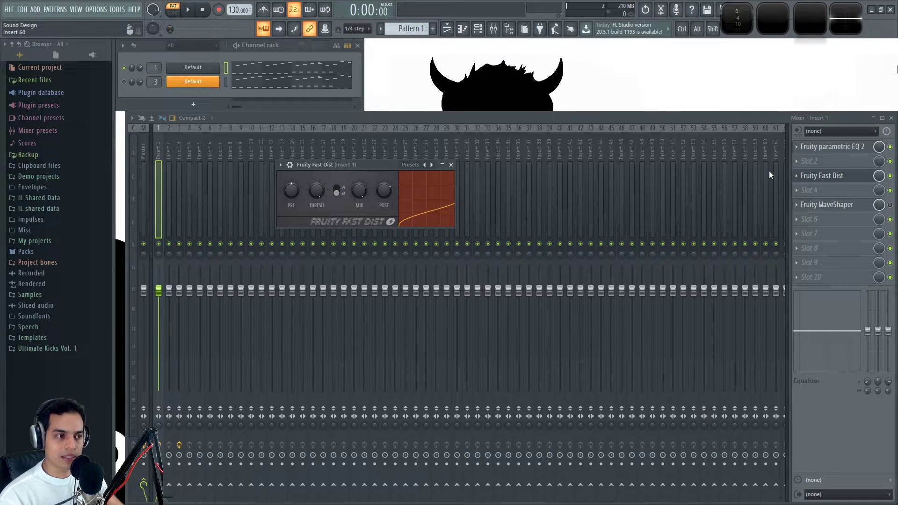
pyautogui.press('space')
pyautogui.moveTo(368, 161); pyautogui.dragTo(383, 157)
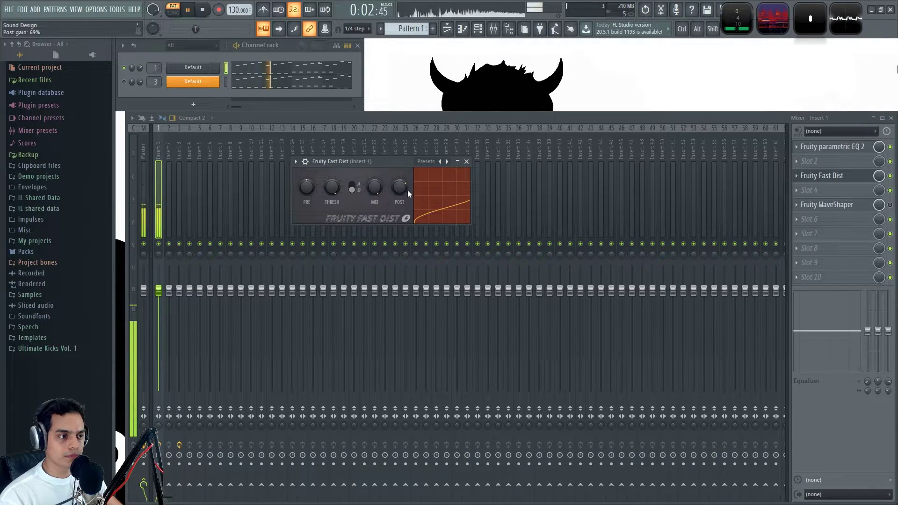
pyautogui.moveTo(402, 189); pyautogui.dragTo(402, 189)
pyautogui.press('space')
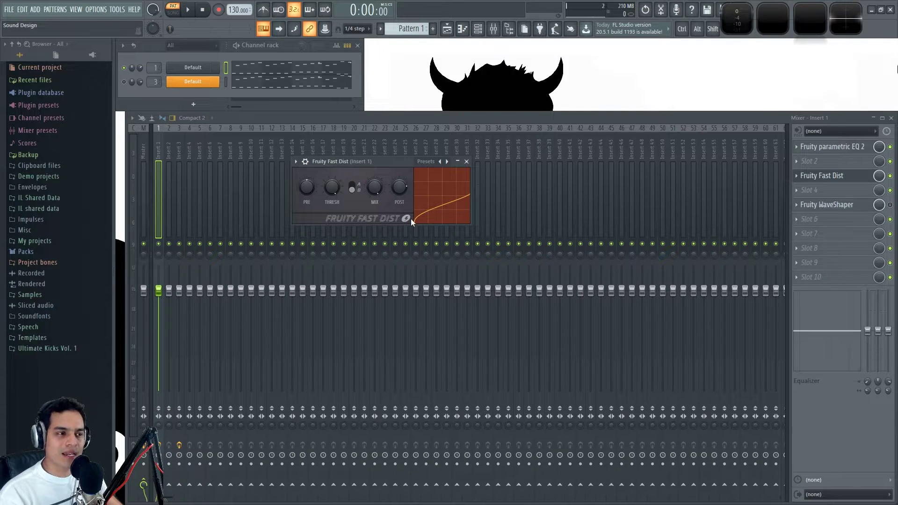
# Step: Open and re-enable the WaveShaper, and audition the pattern through both distortion effects
pyautogui.click(889, 205)
pyautogui.click(850, 181)
pyautogui.click(851, 185)
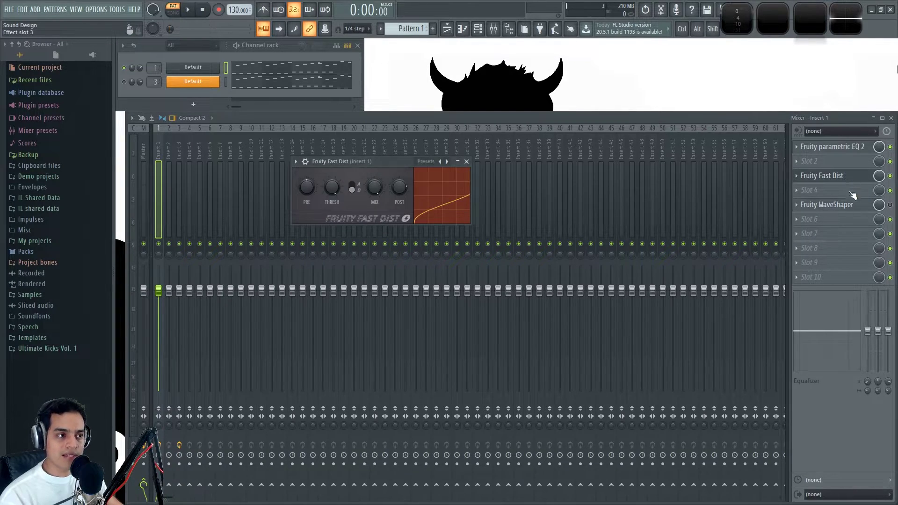
pyautogui.click(855, 206)
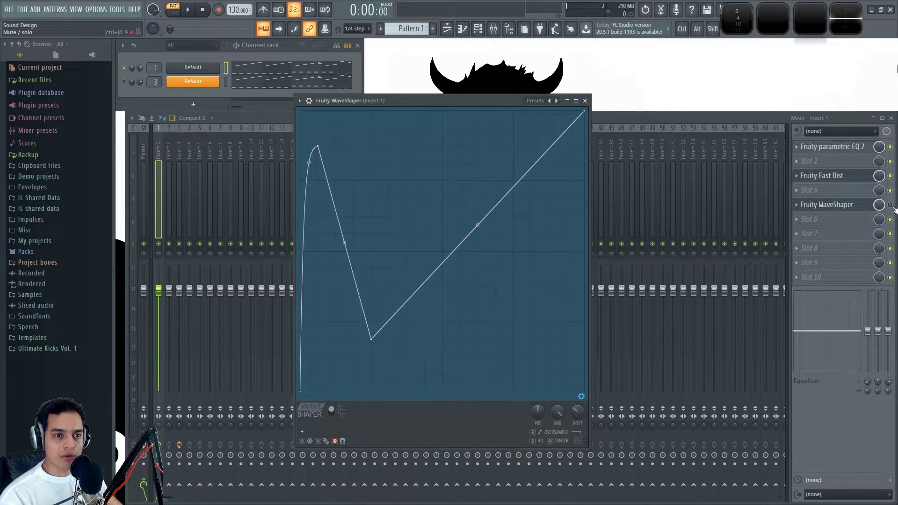
pyautogui.click(838, 207)
pyautogui.press('space')
pyautogui.click(850, 210)
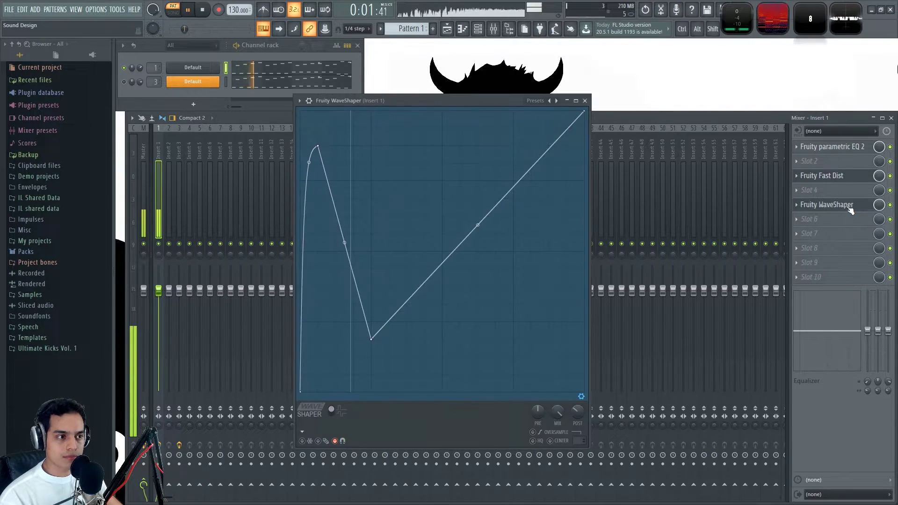
pyautogui.press('space')
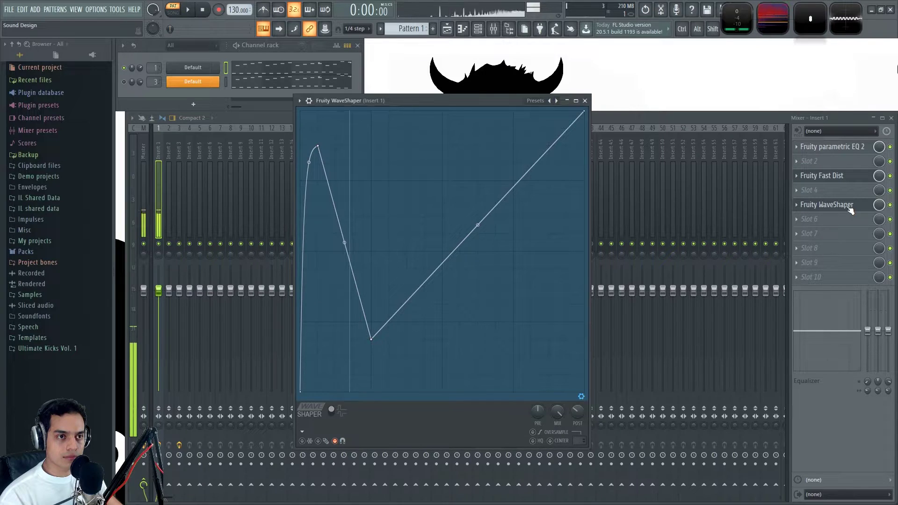
# Step: Bypass both distortion effects and reorder them with the WaveShaper in slot 3 and Fast Dist in slot 4
pyautogui.click(889, 205)
pyautogui.click(890, 176)
pyautogui.scroll(-1, 835, 190)
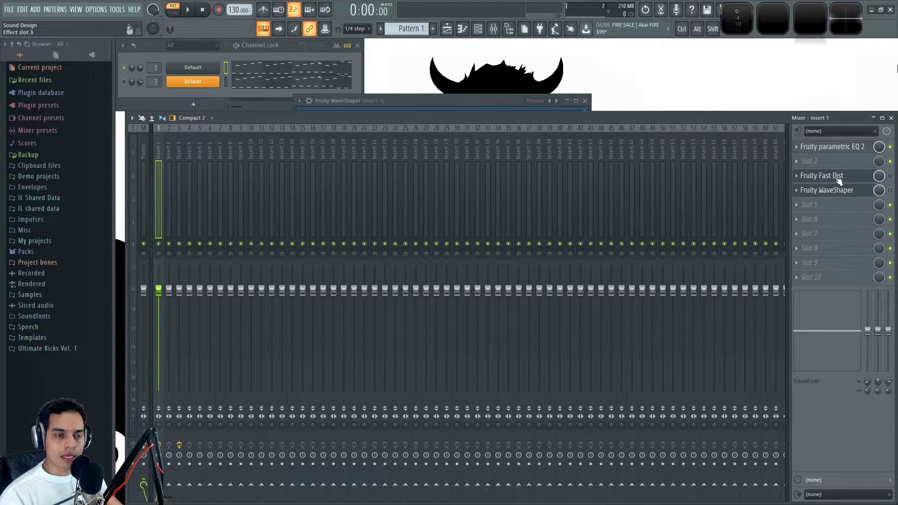
pyautogui.moveTo(840, 182); pyautogui.dragTo(842, 194)
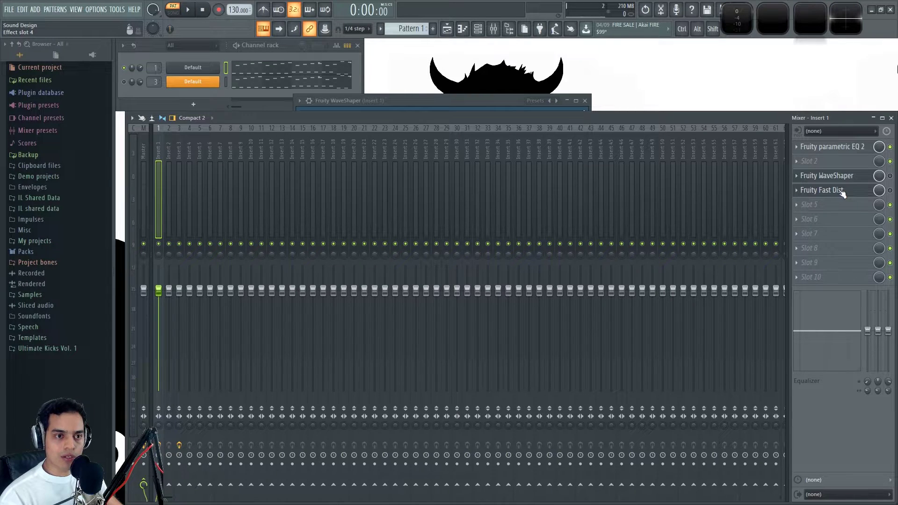
# Step: Audition the reordered chain with both distortions enabled, and move the WaveShaper up to slot 2
pyautogui.press('space')
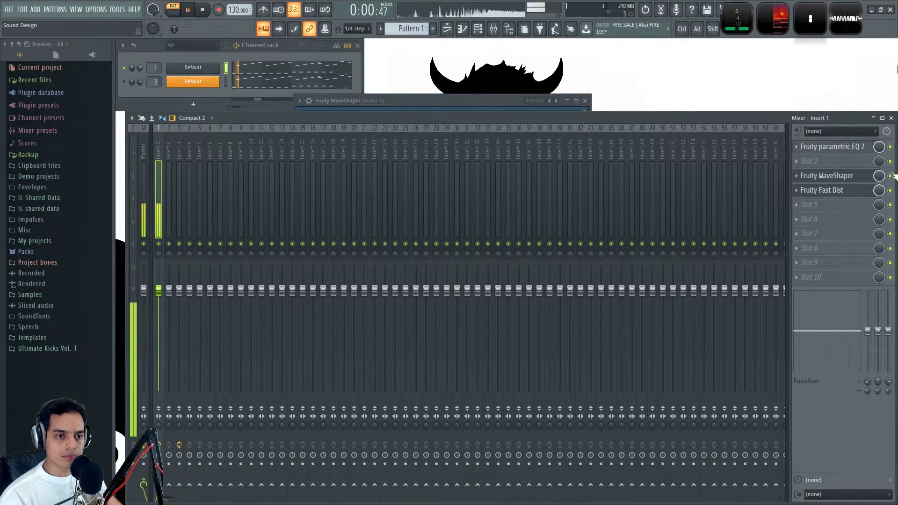
pyautogui.press('space')
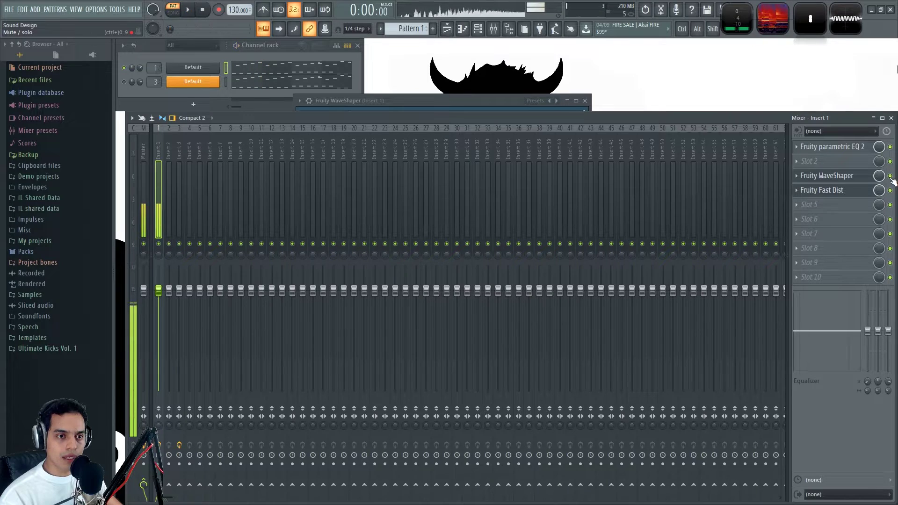
pyautogui.click(890, 175)
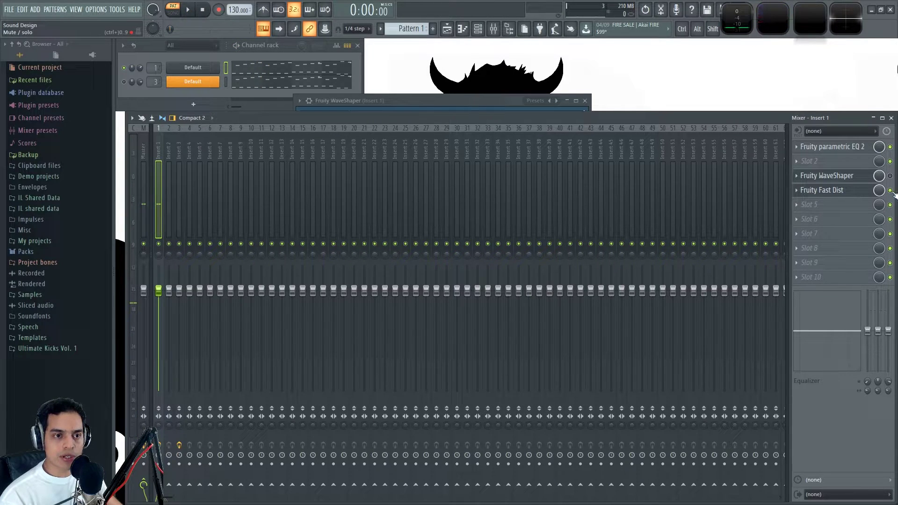
pyautogui.click(889, 176)
pyautogui.click(890, 190)
pyautogui.scroll(1, 848, 179)
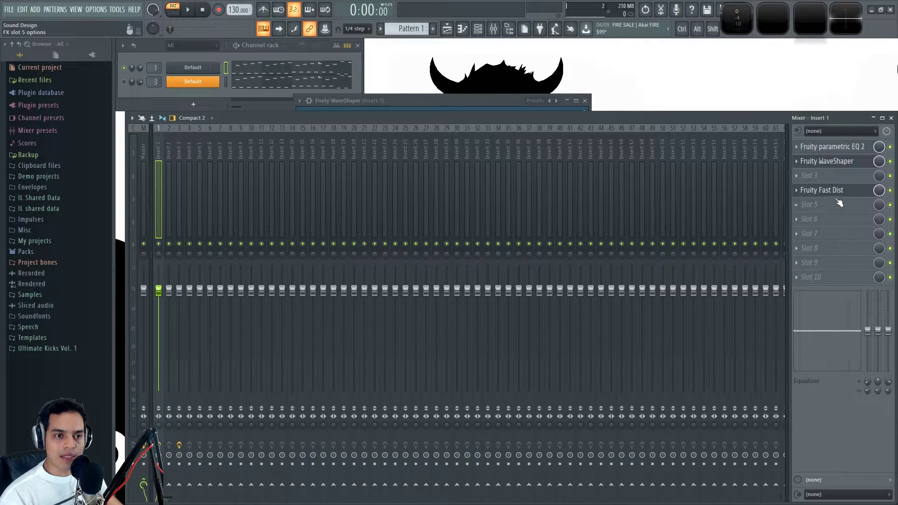
# Step: Move Fast Dist up to slot 3 and load Fruity Convolver into slot 5 of Insert 1
pyautogui.scroll(1, 834, 198)
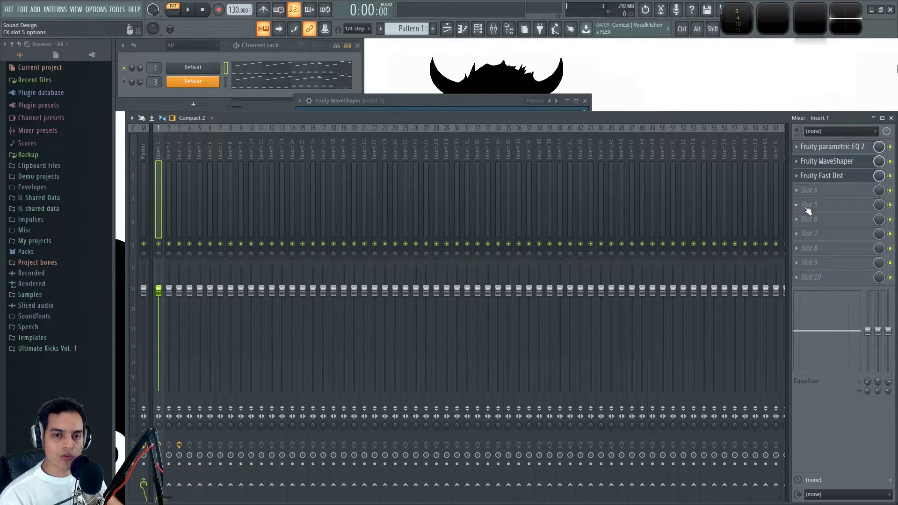
pyautogui.click(807, 211)
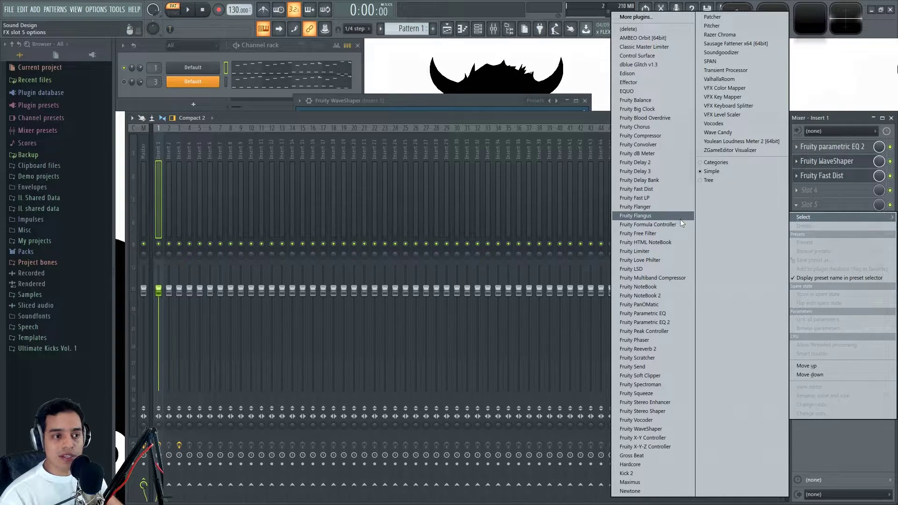
pyautogui.click(652, 145)
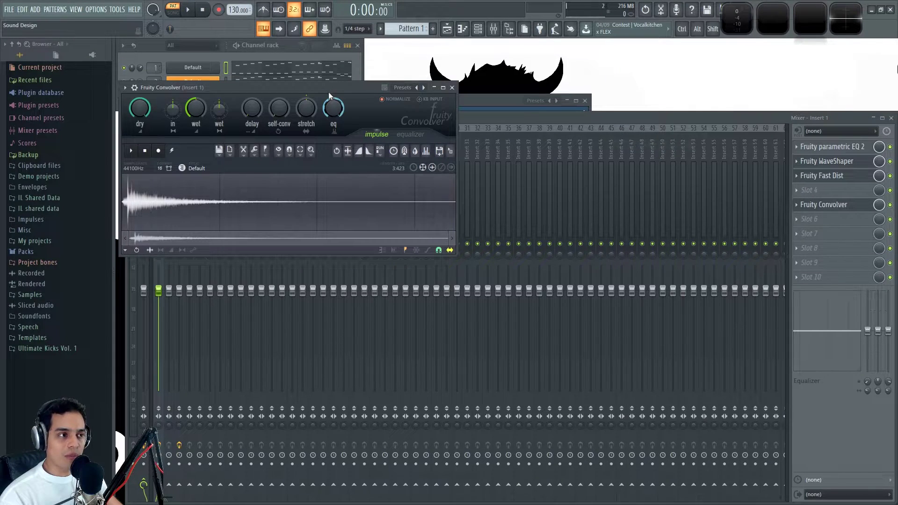
pyautogui.moveTo(465, 186); pyautogui.dragTo(470, 188)
pyautogui.press('space')
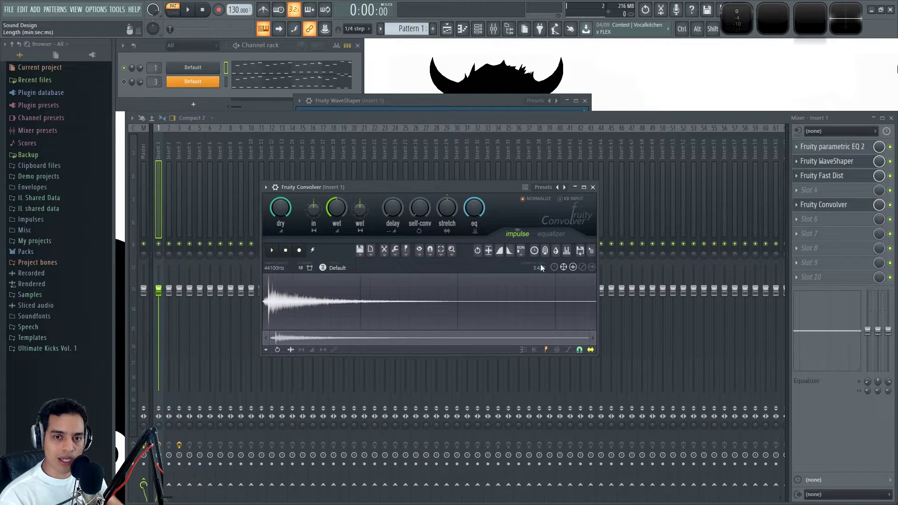
# Step: Load the IMP Cabinet Model A preset in the Convolver and lower the Insert 1 volume fader
pyautogui.click(559, 188)
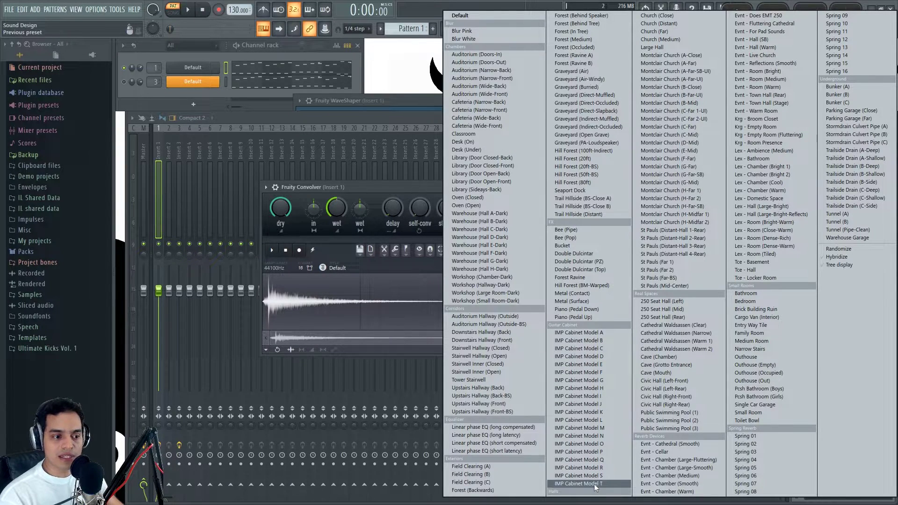
pyautogui.click(604, 333)
pyautogui.moveTo(161, 293); pyautogui.dragTo(161, 317)
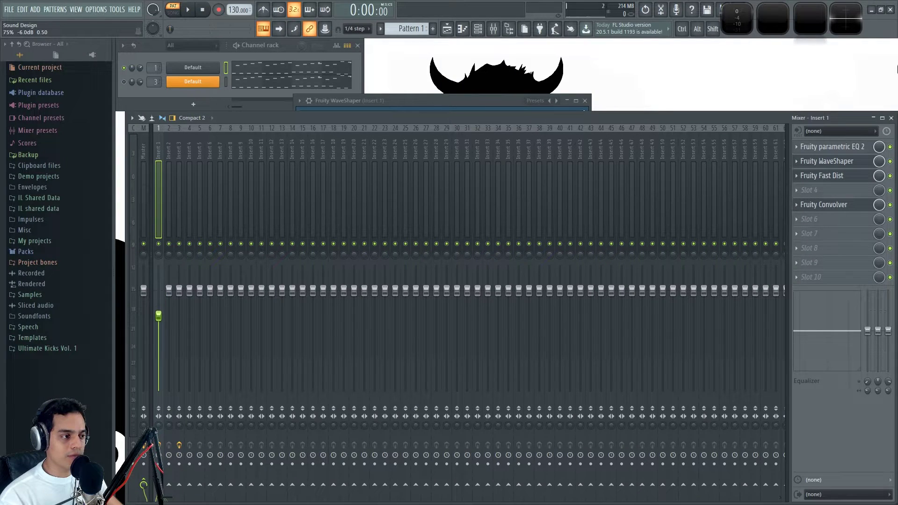
# Step: Reopen the Convolver and audition the pattern, comparing the sound with the Convolver enabled and bypassed
pyautogui.click(827, 204)
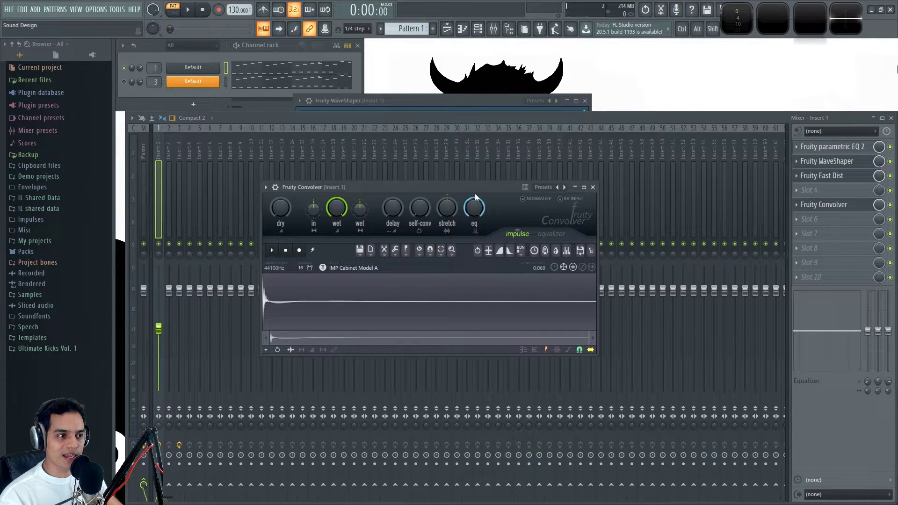
pyautogui.moveTo(446, 187); pyautogui.dragTo(492, 170)
pyautogui.press('space')
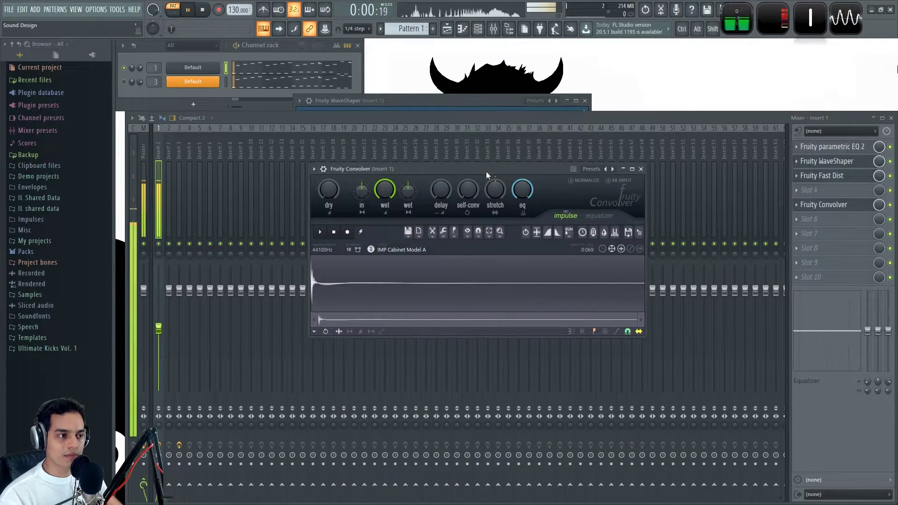
pyautogui.click(890, 205)
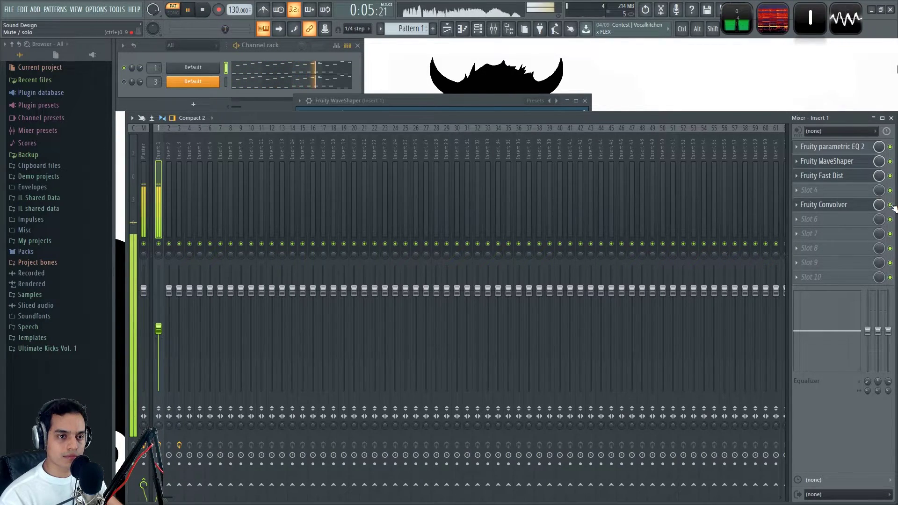
pyautogui.press('space')
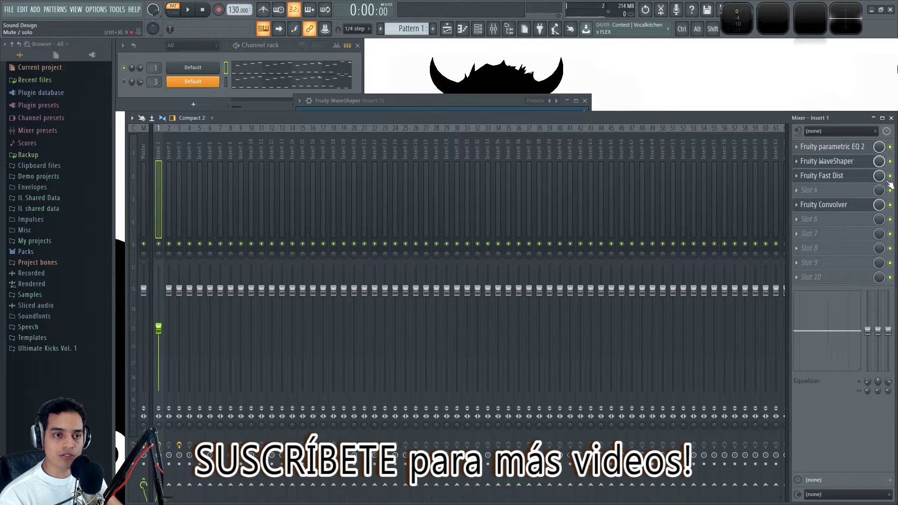
# Step: Bypass the parametric EQ and space out the effects with the WaveShaper in slot 3, Fast Dist in slot 5 and the Convolver in slot 7
pyautogui.scroll(-1, 857, 178)
pyautogui.scroll(-1, 848, 208)
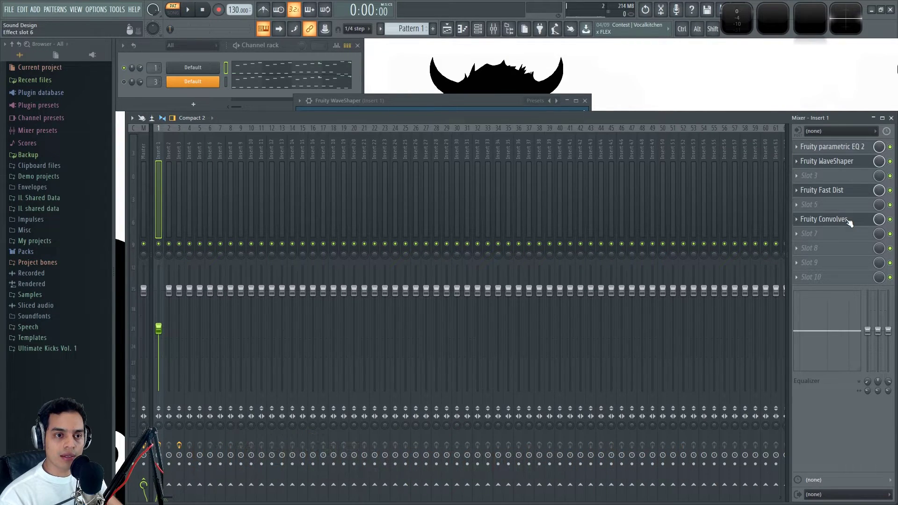
pyautogui.scroll(-1, 856, 164)
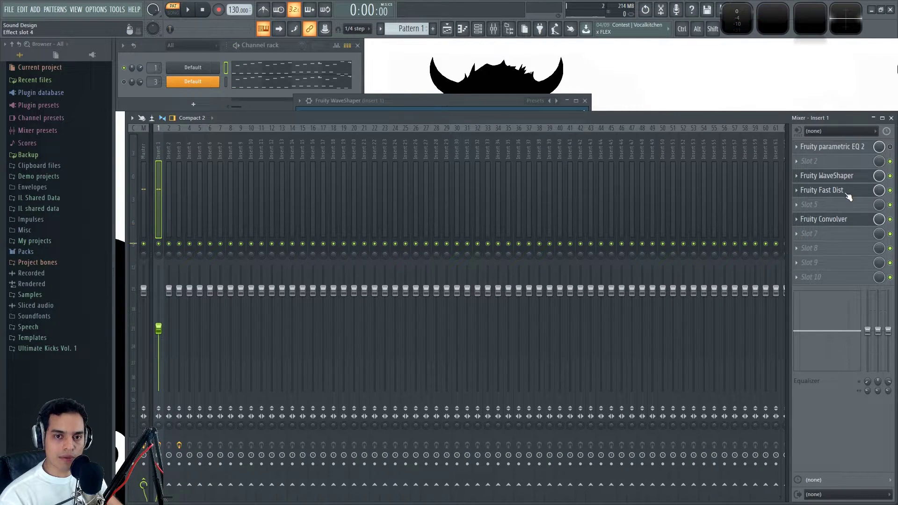
pyautogui.scroll(-1, 840, 193)
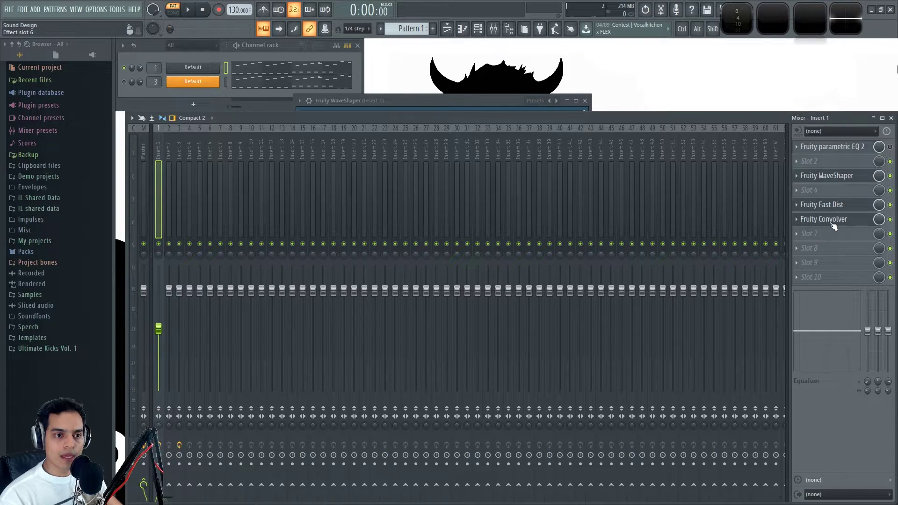
pyautogui.scroll(-1, 834, 223)
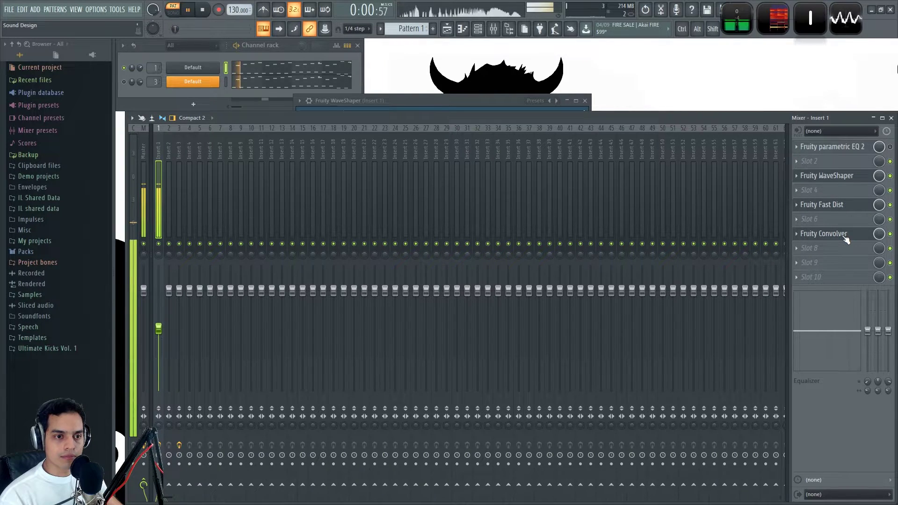
# Step: Audition the Convolver in slot 5 ahead of Fast Dist, and move it up to slot 3 ahead of the WaveShaper
pyautogui.scroll(2, 846, 239)
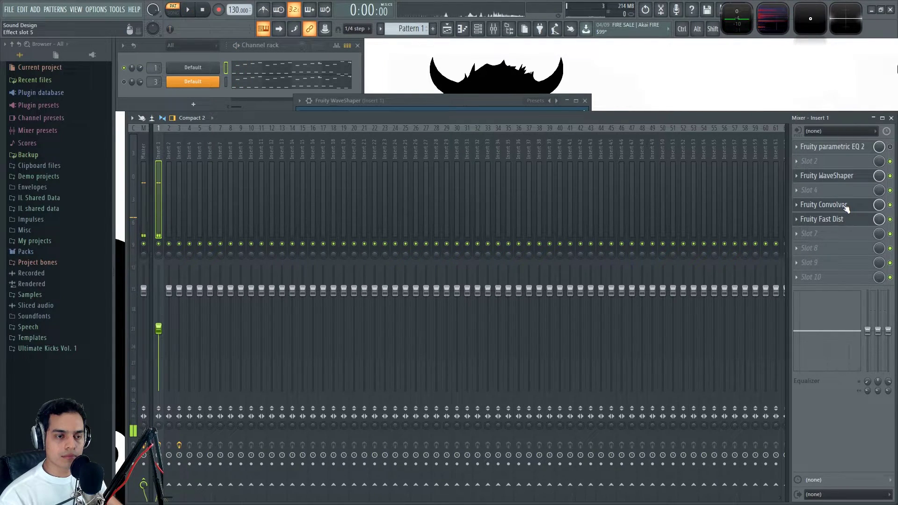
pyautogui.press('space')
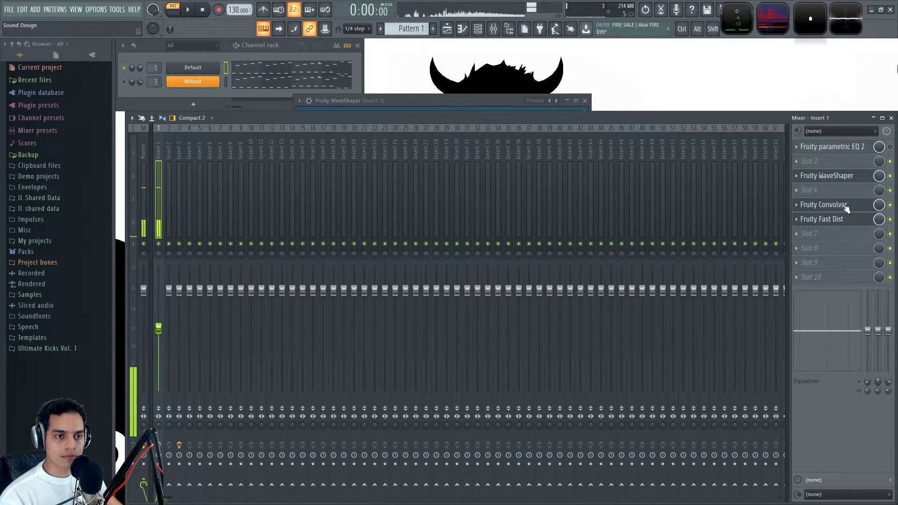
pyautogui.scroll(2, 847, 206)
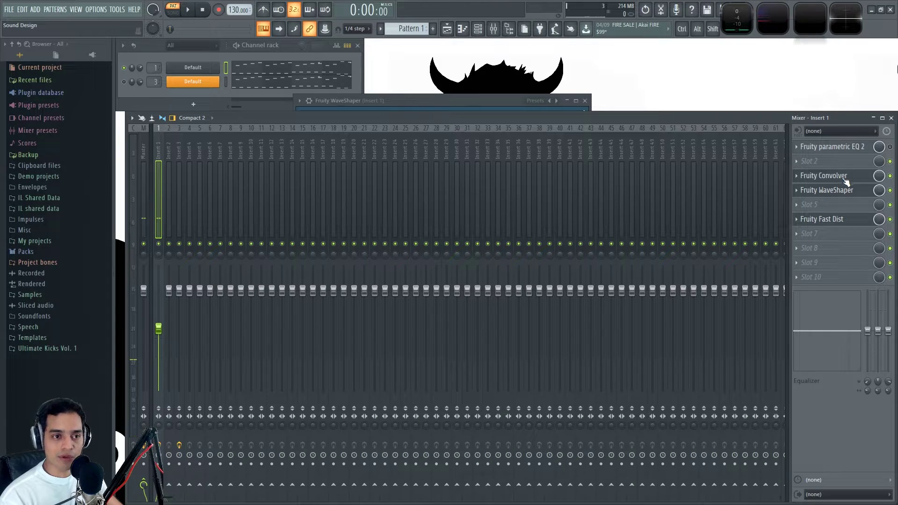
# Step: Move Fast Dist up to slot 3 ahead of the Convolver and WaveShaper, and audition this order
pyautogui.scroll(4, 837, 226)
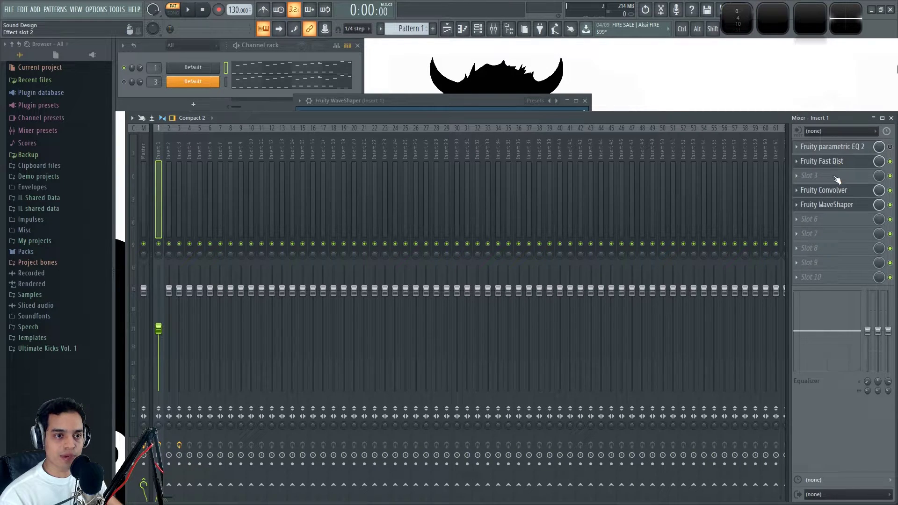
pyautogui.scroll(-1, 836, 177)
pyautogui.press('space')
pyautogui.press('space')
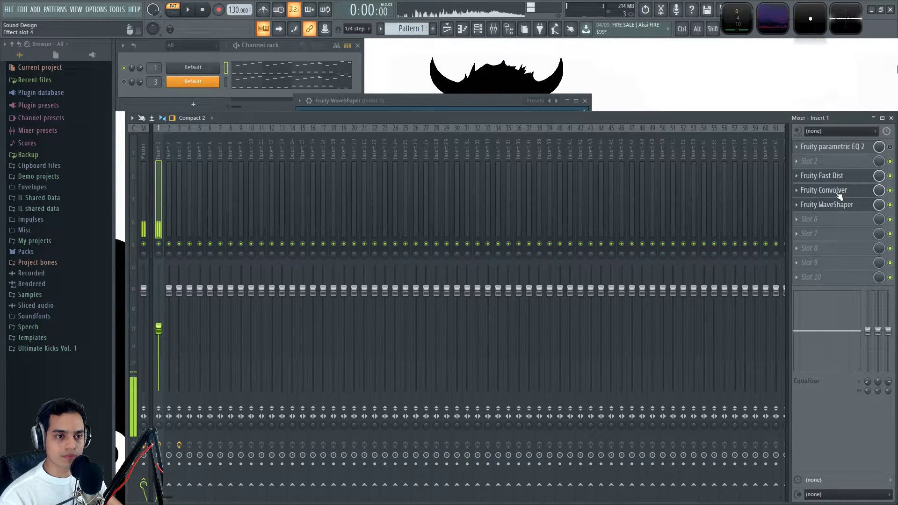
# Step: Move the Convolver down to slot 7 behind Fast Dist and the WaveShaper, and audition the pattern
pyautogui.scroll(-3, 842, 215)
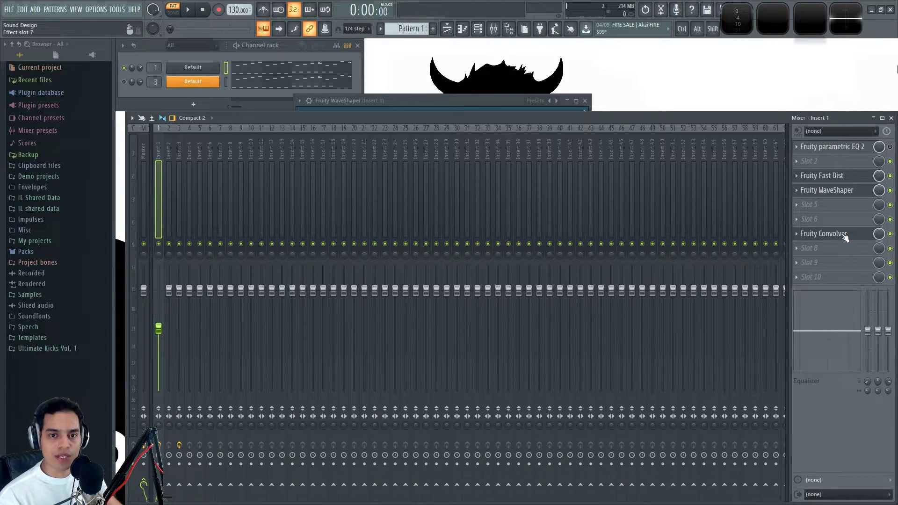
pyautogui.press('space')
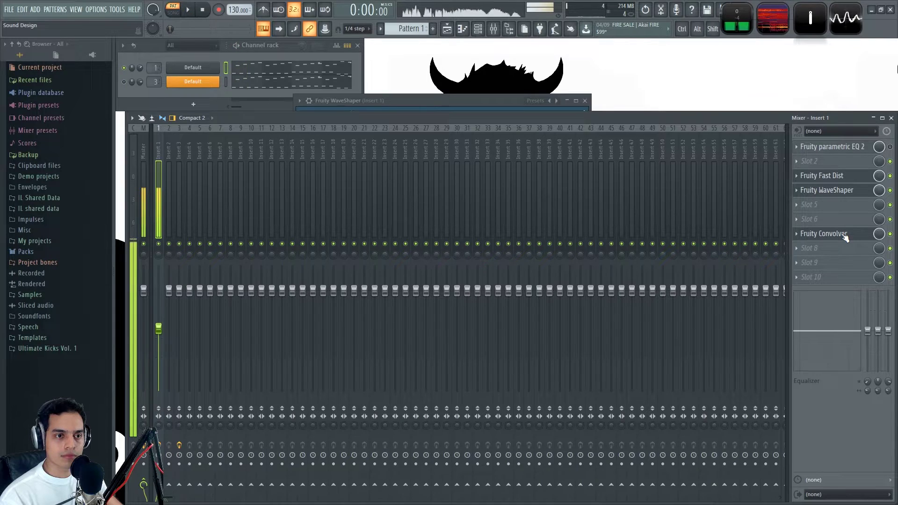
pyautogui.press('space')
# Step: Reorder the chain as WaveShaper in slot 3, Convolver in slot 5 and Fast Dist in slot 7, and audition it with the parametric EQ re-enabled
pyautogui.moveTo(846, 237); pyautogui.dragTo(845, 224)
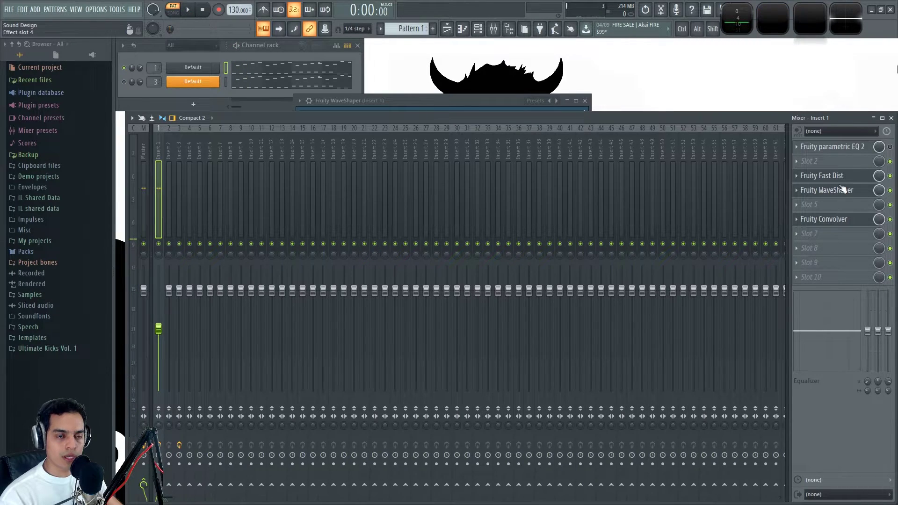
pyautogui.moveTo(844, 177); pyautogui.dragTo(844, 237)
pyautogui.press('space')
pyautogui.press('space')
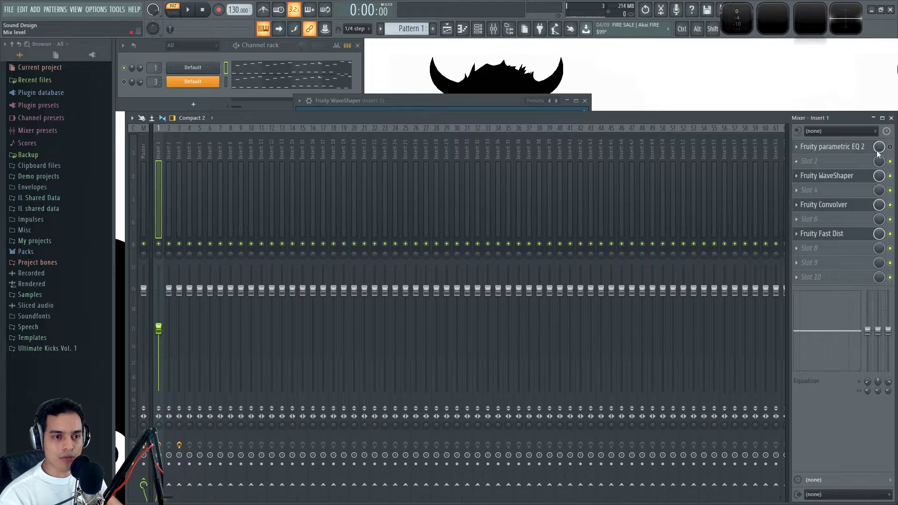
pyautogui.press('space')
pyautogui.press('space')
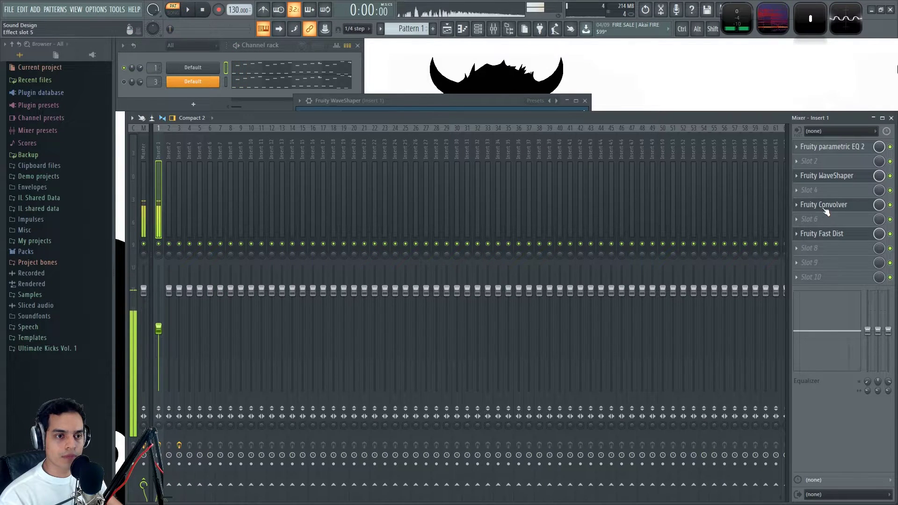
# Step: Move the Convolver to slot 4 and Fast Dist to slot 5, and add a Fruity Parametric EQ 2 in slot 7
pyautogui.click(823, 205)
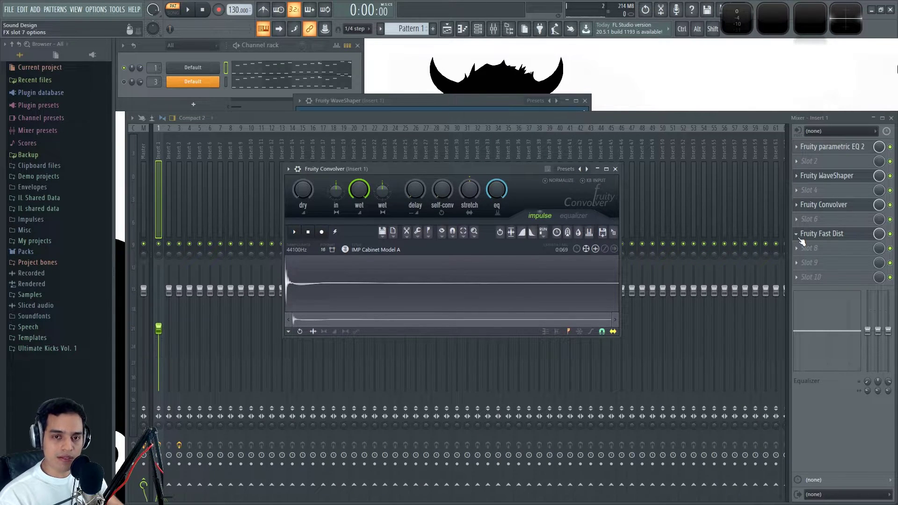
pyautogui.moveTo(835, 239); pyautogui.dragTo(837, 204)
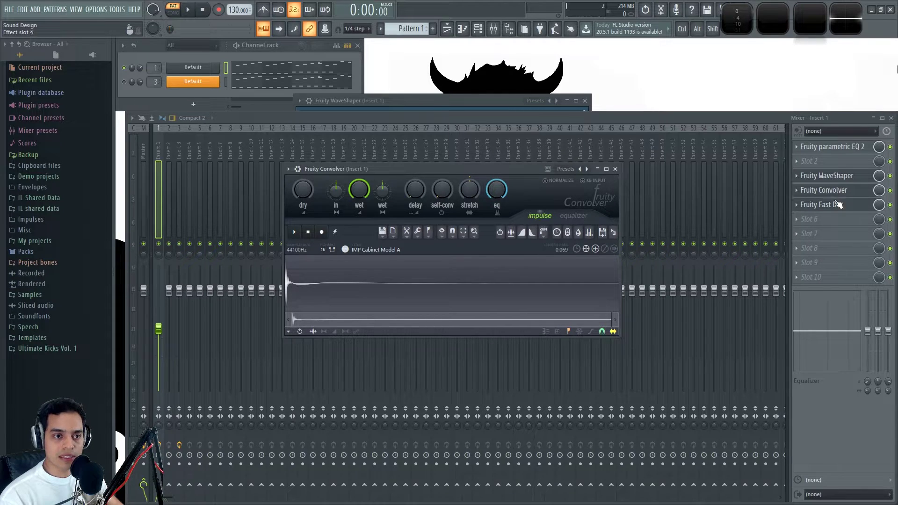
pyautogui.click(814, 234)
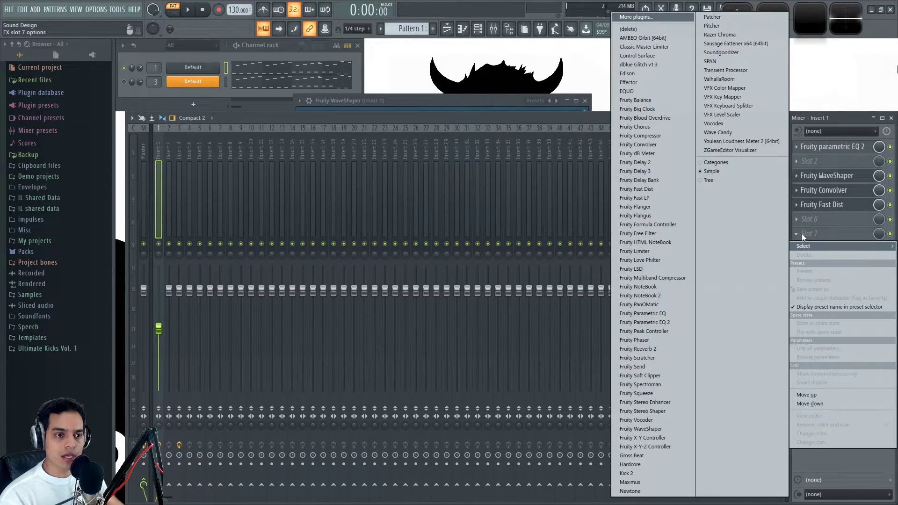
pyautogui.click(667, 322)
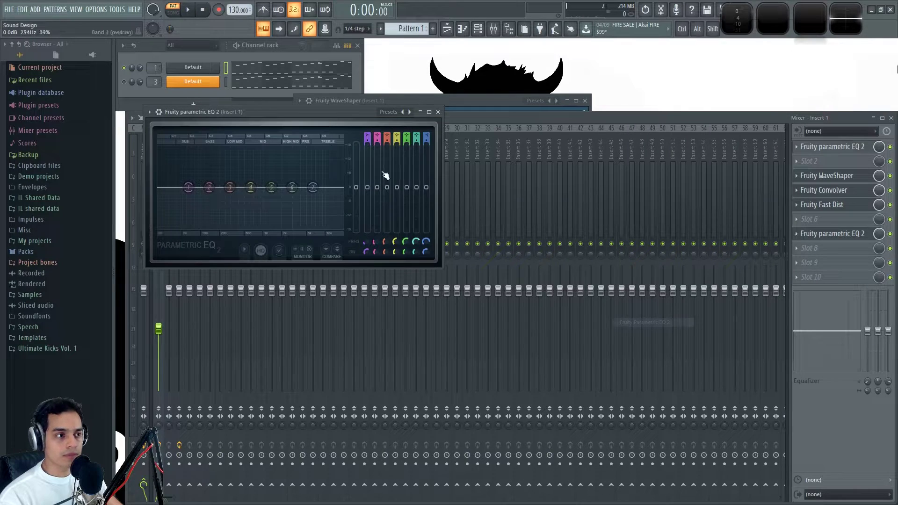
# Step: Enlarge the new parametric EQ's window and play the pattern to examine its frequency spectrum
pyautogui.moveTo(340, 125); pyautogui.dragTo(478, 128)
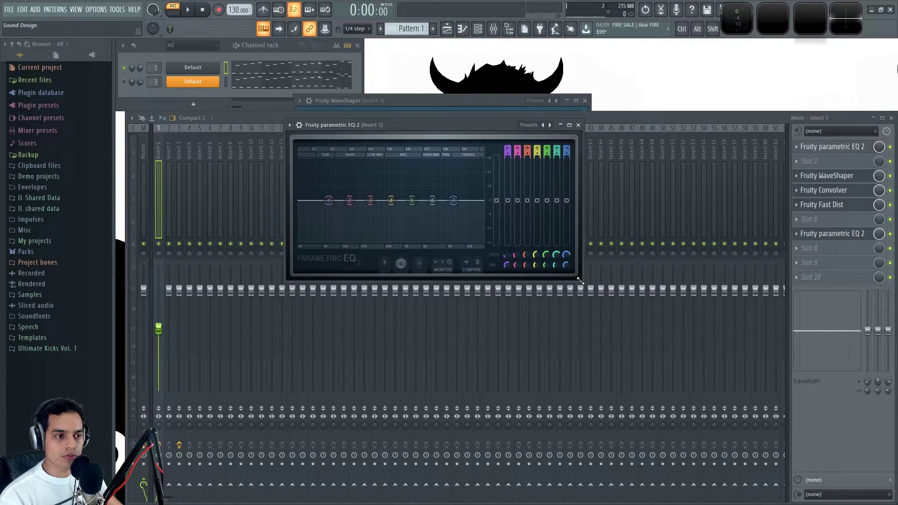
pyautogui.moveTo(580, 280); pyautogui.dragTo(769, 412)
pyautogui.moveTo(573, 124); pyautogui.dragTo(502, 117)
pyautogui.press('space')
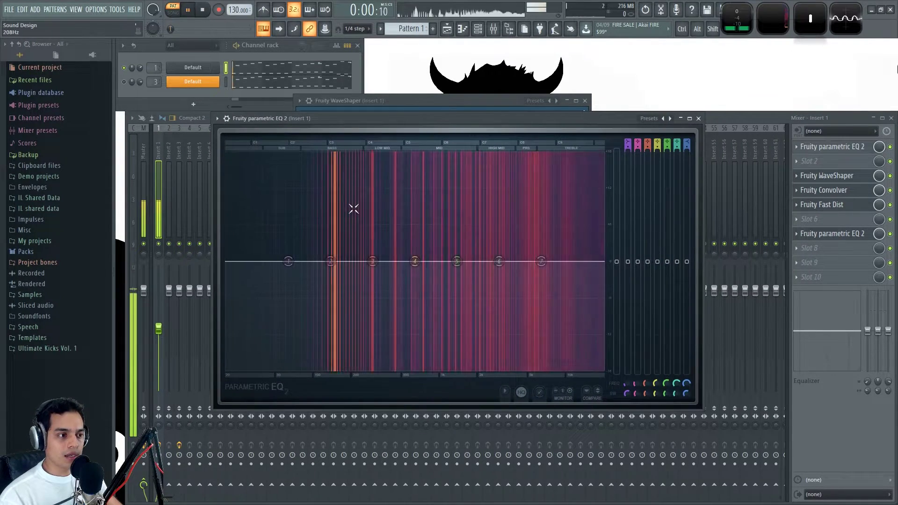
pyautogui.press('space')
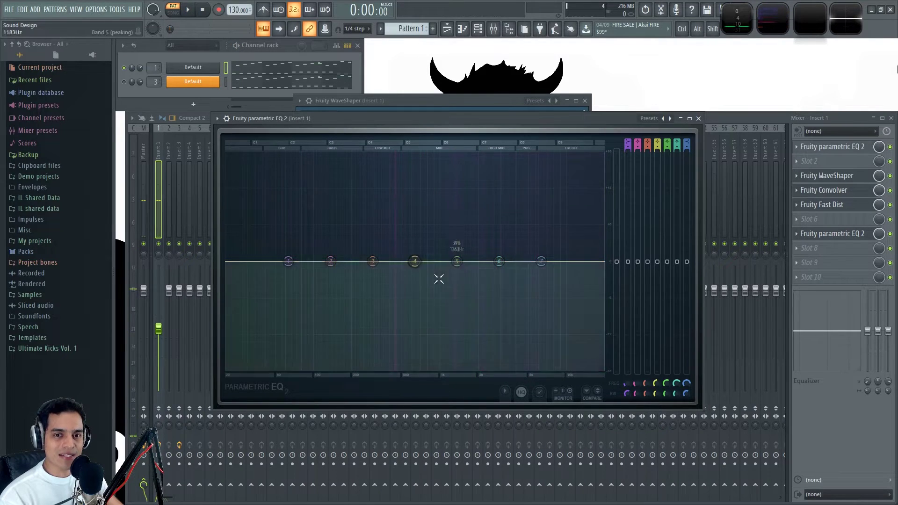
pyautogui.press('space')
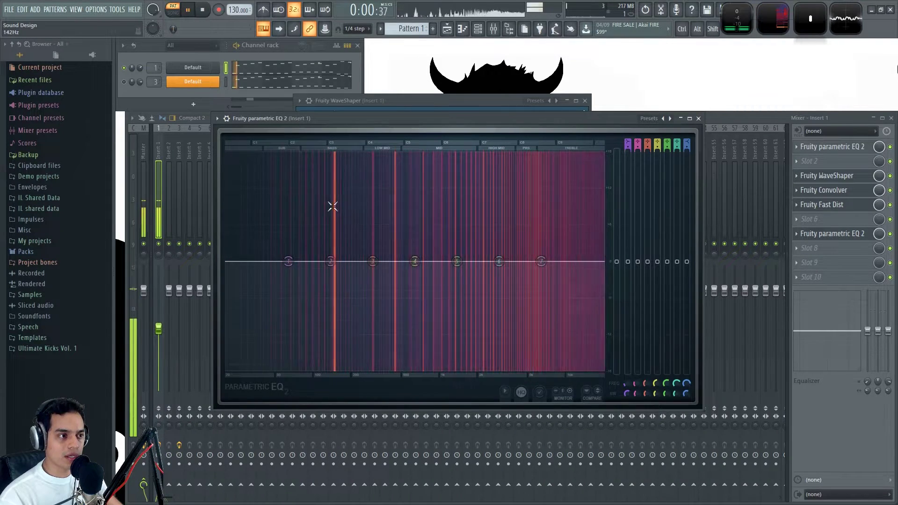
pyautogui.press('space')
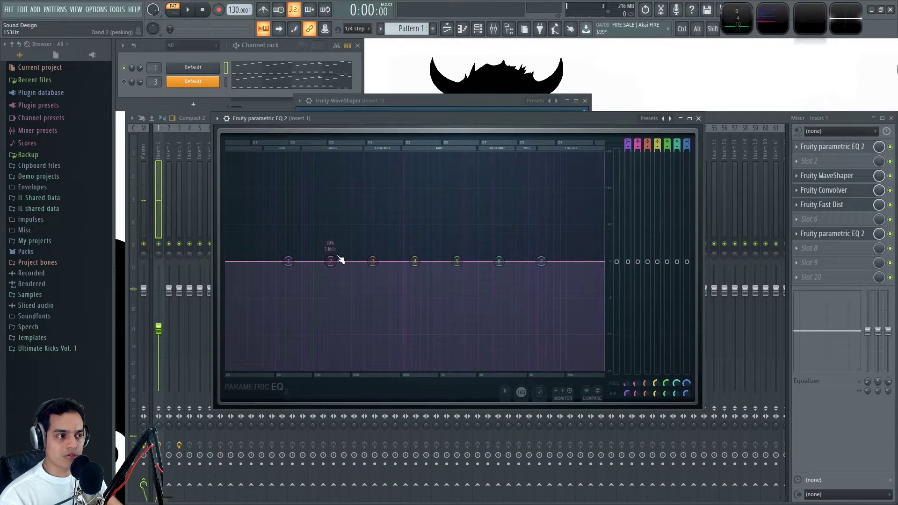
# Step: Cut EQ band 2 at about 142 Hz and turn band 1 into a steep high-pass filter
pyautogui.moveTo(330, 262); pyautogui.dragTo(332, 290)
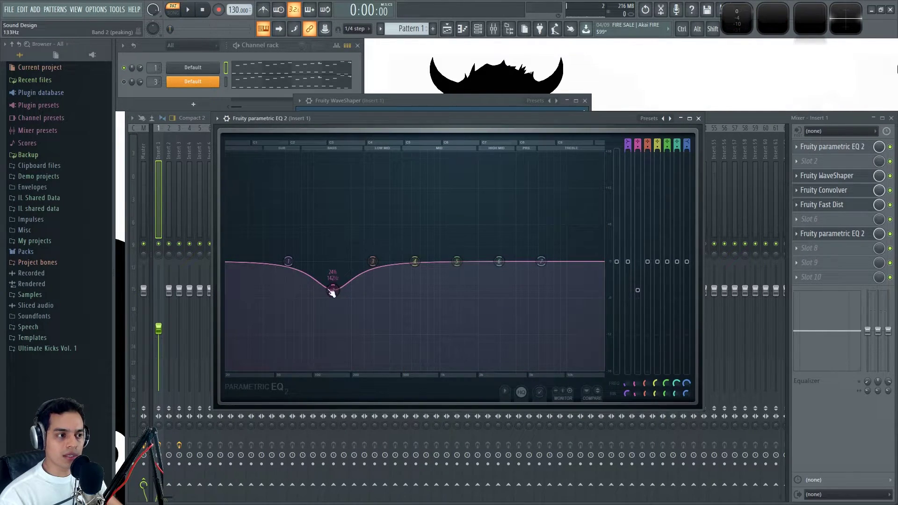
pyautogui.moveTo(628, 142); pyautogui.dragTo(629, 153)
pyautogui.moveTo(622, 395); pyautogui.dragTo(628, 396)
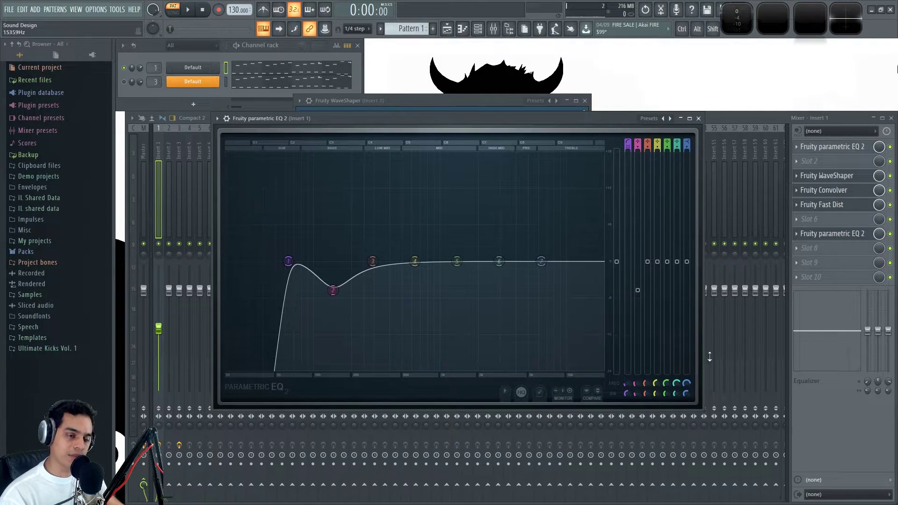
# Step: Raise the steep high-pass cutoff on band 1 and rework the band 2 cut in the second parametric EQ while auditioning the pattern
pyautogui.moveTo(625, 384)
pyautogui.mouseDown()
pyautogui.moveTo(613, 385)
pyautogui.moveTo(628, 391)
pyautogui.mouseUp()
pyautogui.press('space')
pyautogui.moveTo(311, 262); pyautogui.dragTo(308, 261)
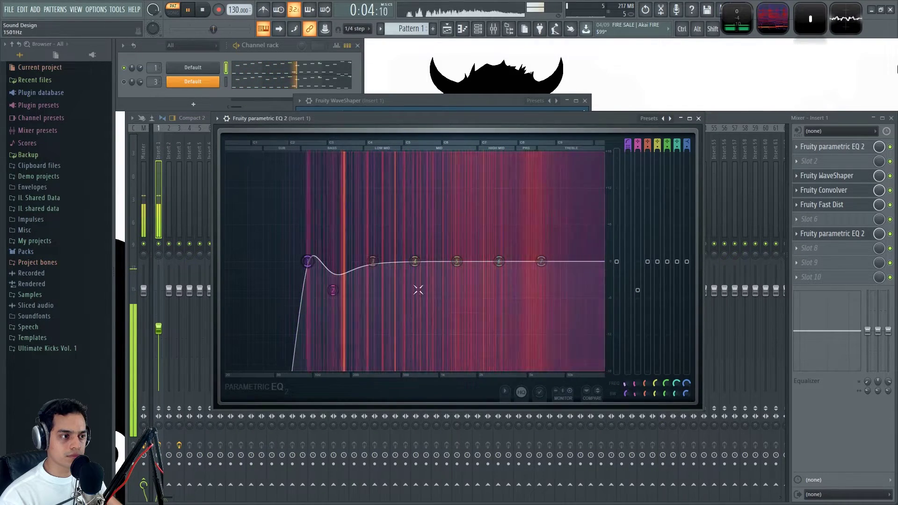
pyautogui.moveTo(342, 294); pyautogui.dragTo(349, 310)
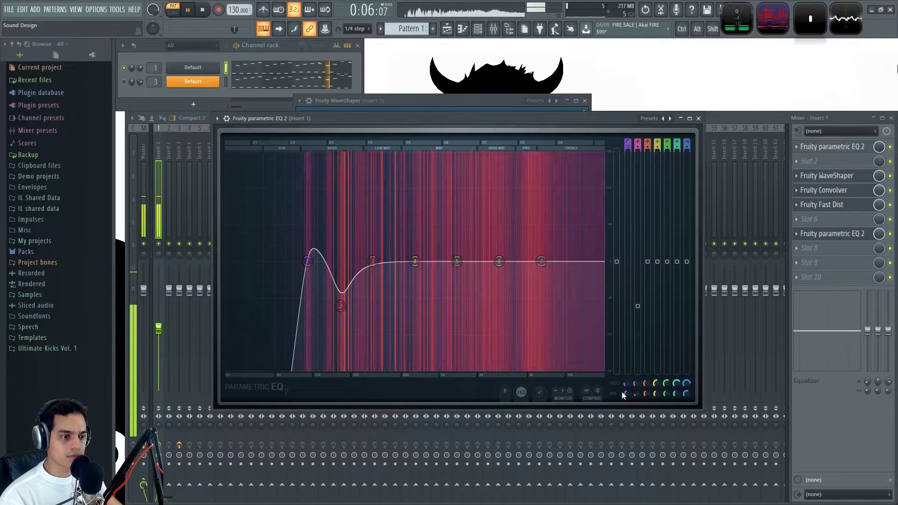
pyautogui.moveTo(625, 394); pyautogui.dragTo(626, 391)
pyautogui.moveTo(341, 305); pyautogui.dragTo(329, 283)
pyautogui.press('space')
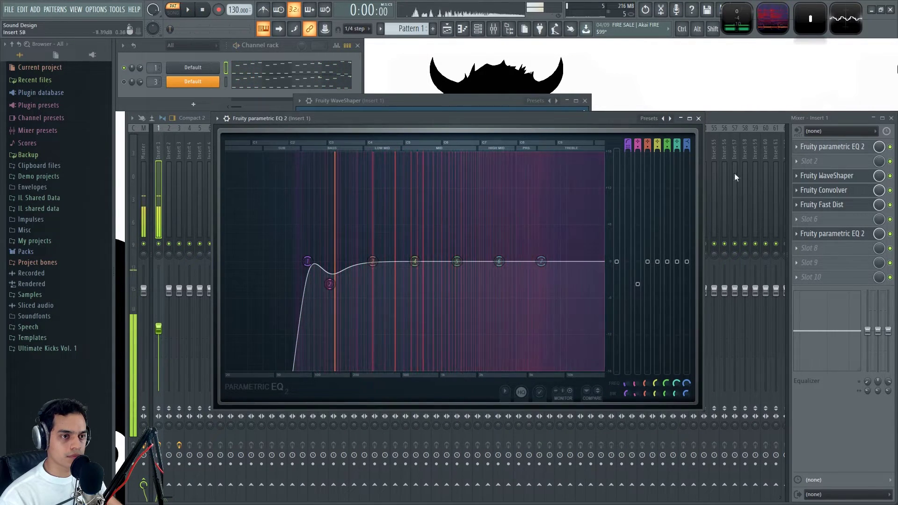
pyautogui.click(698, 118)
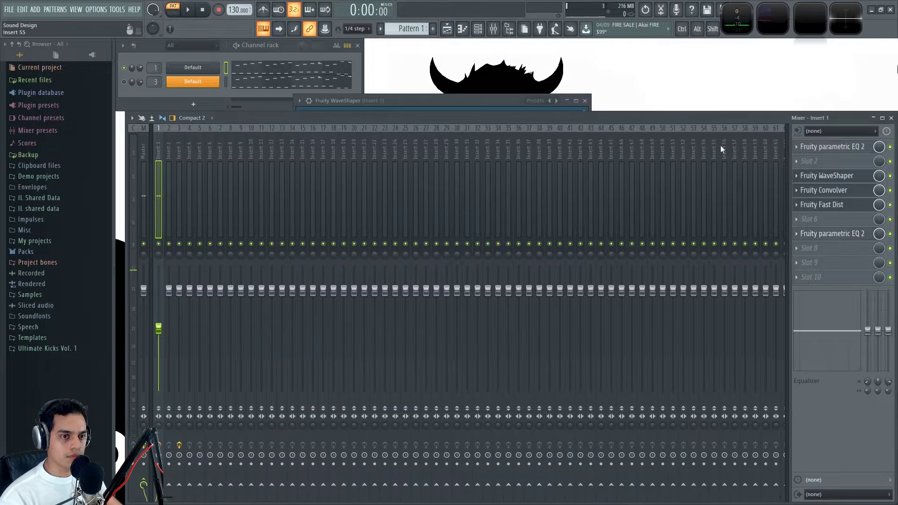
# Step: Open the Convolver and audition the IMP Cabinet Model B, C and D presets in turn
pyautogui.click(837, 190)
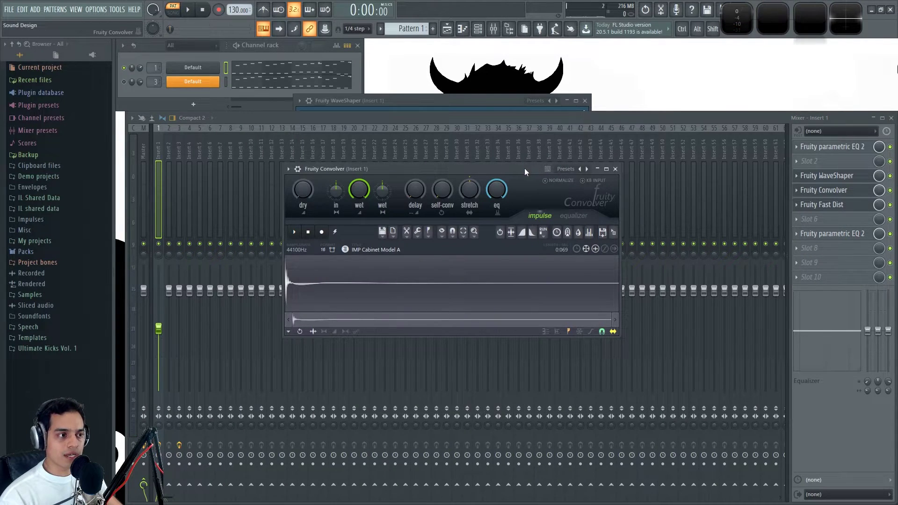
pyautogui.moveTo(524, 169); pyautogui.dragTo(520, 170)
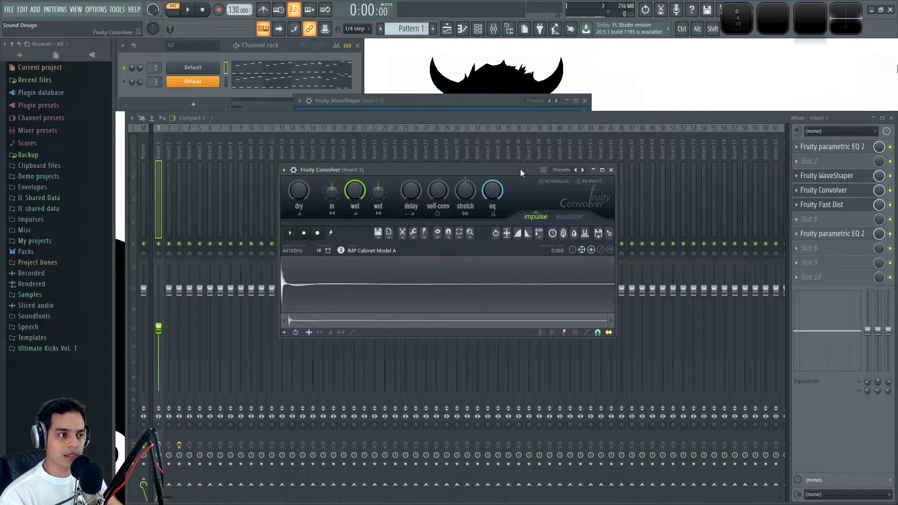
pyautogui.click(583, 170)
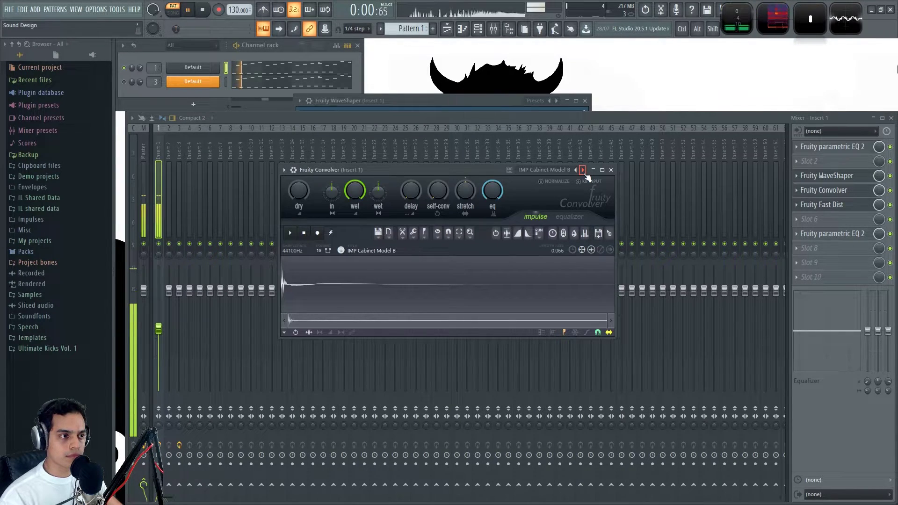
pyautogui.click(583, 170)
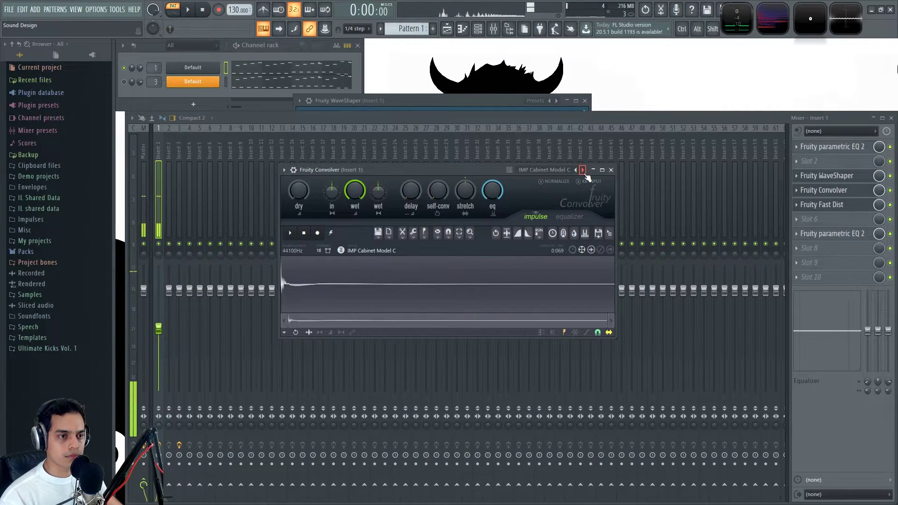
pyautogui.click(582, 169)
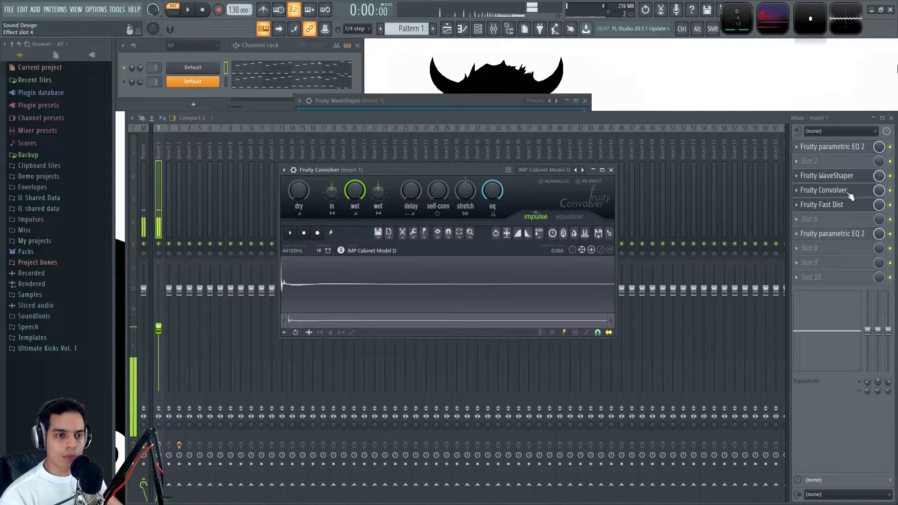
# Step: Place the Convolver after Fast Dist in slot 5 and audition the cabinet presets from Model C to Model E
pyautogui.moveTo(850, 196); pyautogui.dragTo(850, 209)
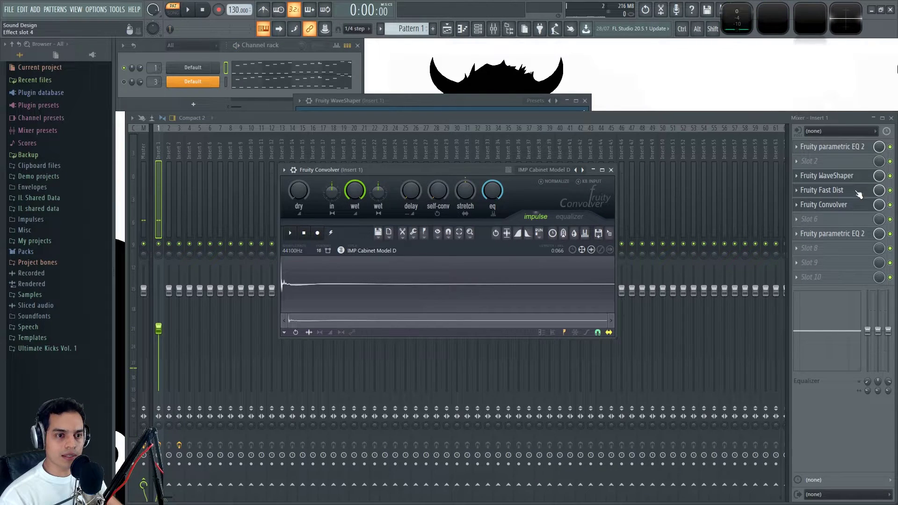
pyautogui.click(576, 170)
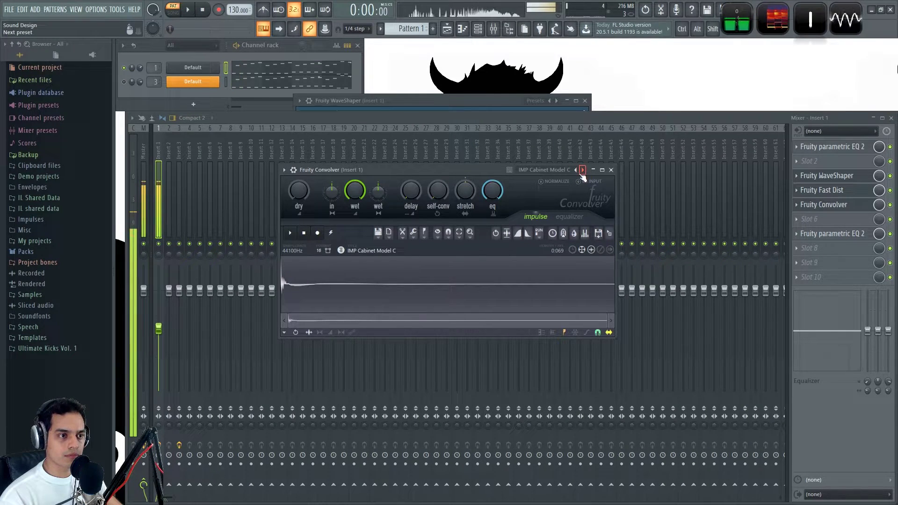
pyautogui.click(582, 170)
pyautogui.click(582, 170)
pyautogui.press('space')
pyautogui.press('space')
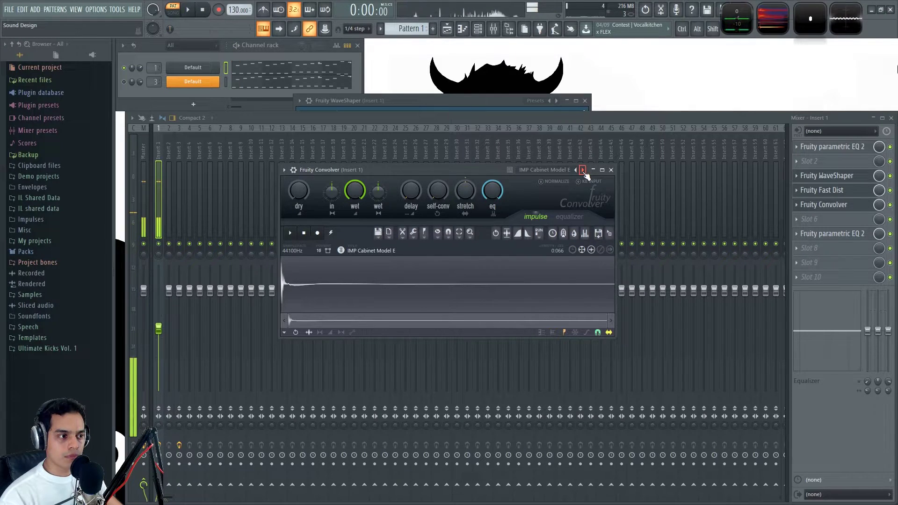
# Step: Advance the Convolver through the cabinet presets up to IMP Cabinet Model M, auditioning along the way
pyautogui.click(582, 169)
pyautogui.click(582, 170)
pyautogui.click(582, 169)
pyautogui.click(583, 169)
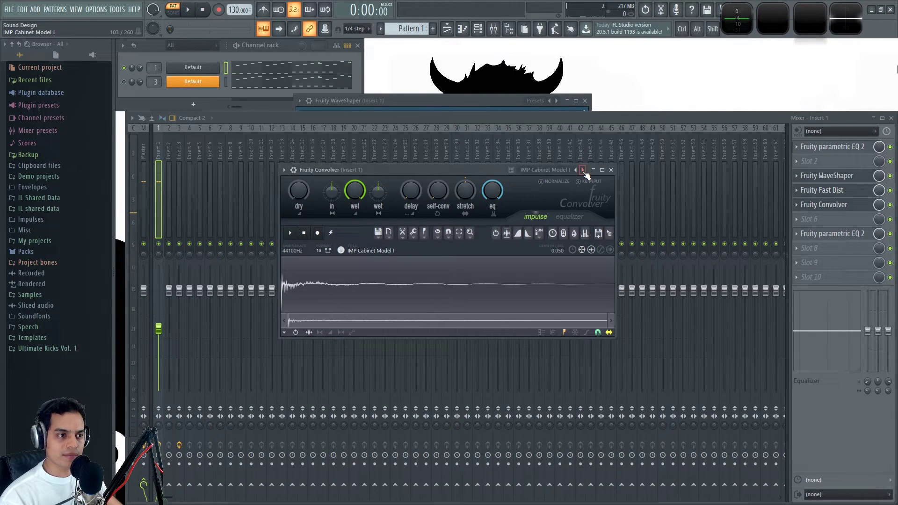
pyautogui.click(583, 169)
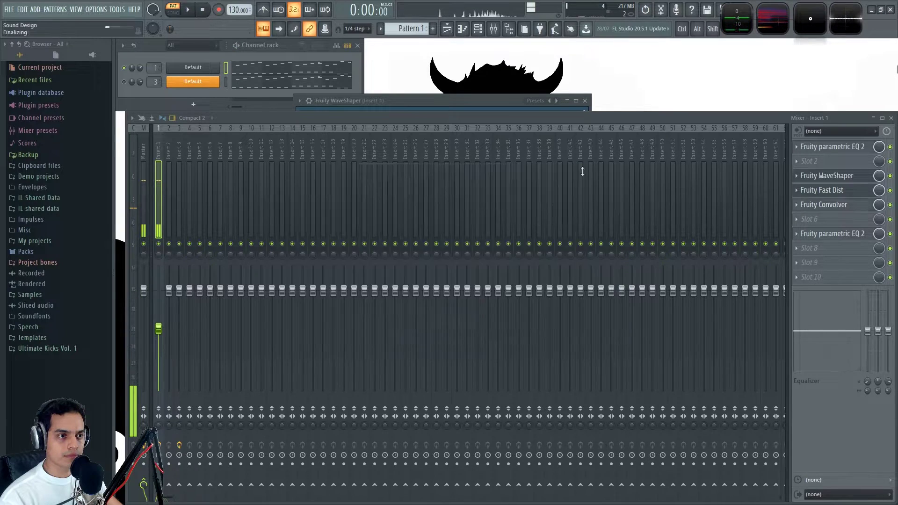
pyautogui.click(582, 169)
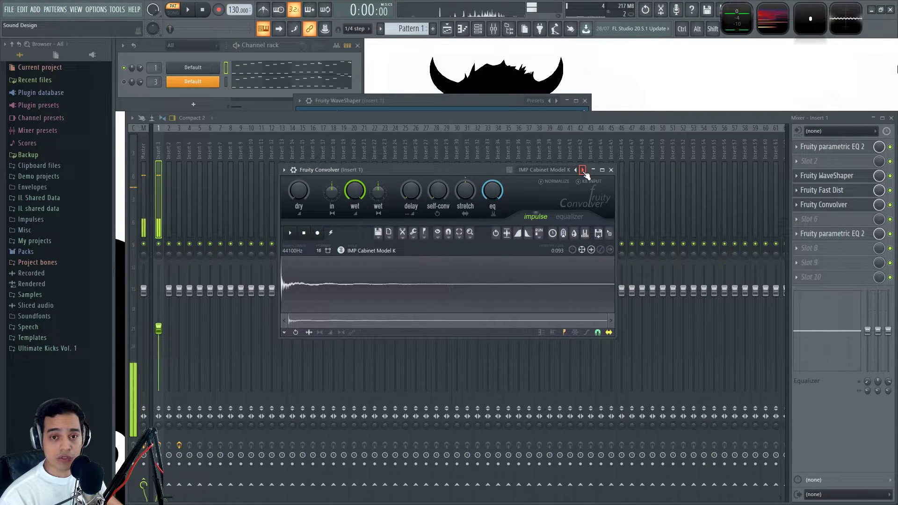
pyautogui.click(582, 169)
pyautogui.click(582, 170)
pyautogui.press('space')
pyautogui.press('space')
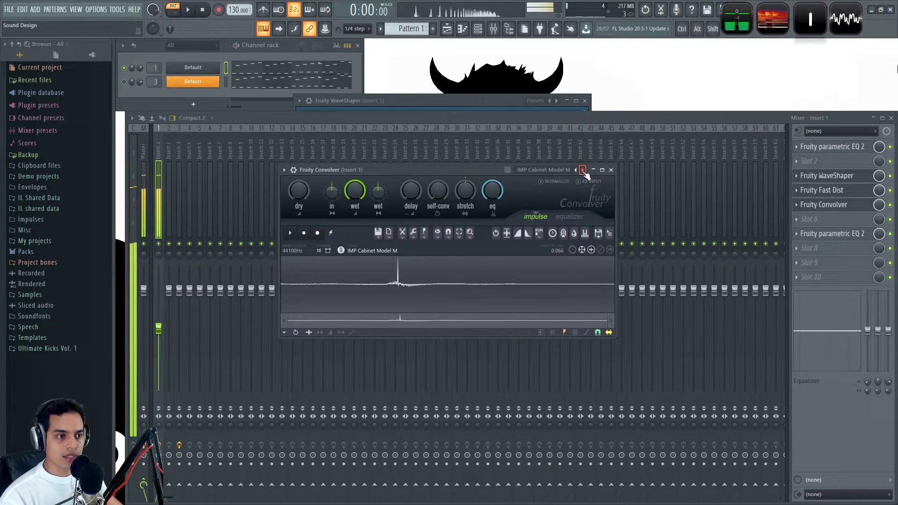
# Step: Continue auditioning the Convolver's cabinet presets and settle on IMP Cabinet Model S
pyautogui.click(583, 170)
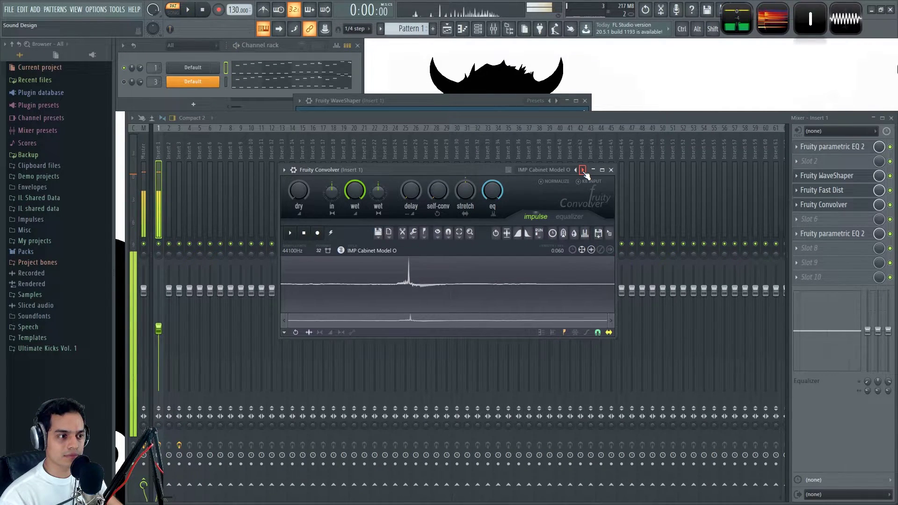
pyautogui.click(582, 170)
pyautogui.click(582, 169)
pyautogui.press('space')
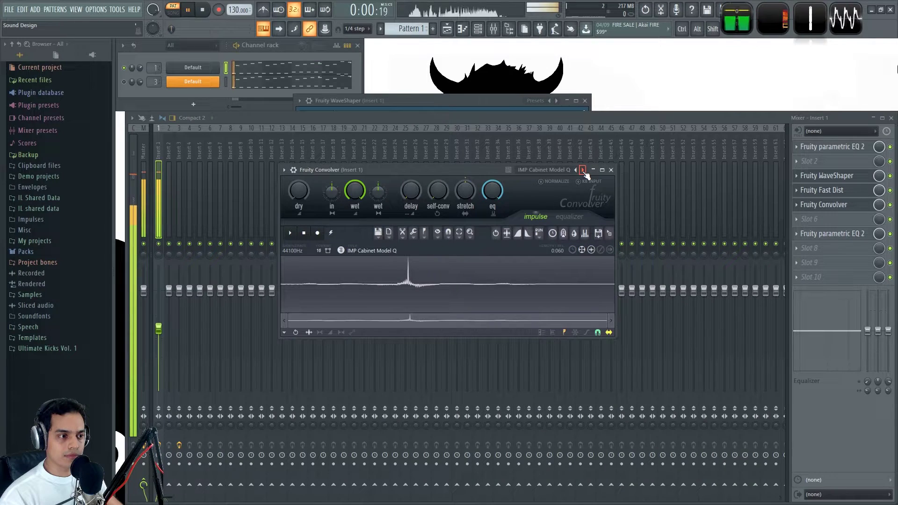
pyautogui.click(583, 170)
pyautogui.click(582, 170)
pyautogui.press('space')
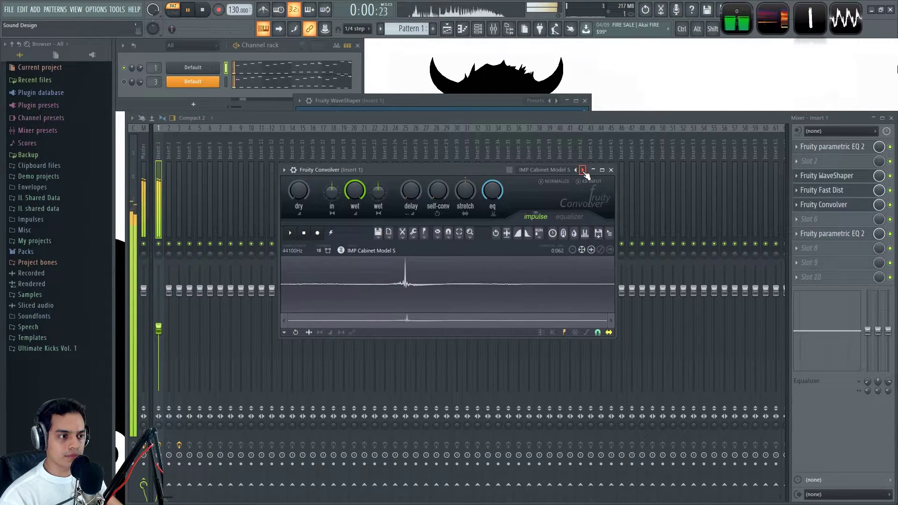
pyautogui.press('space')
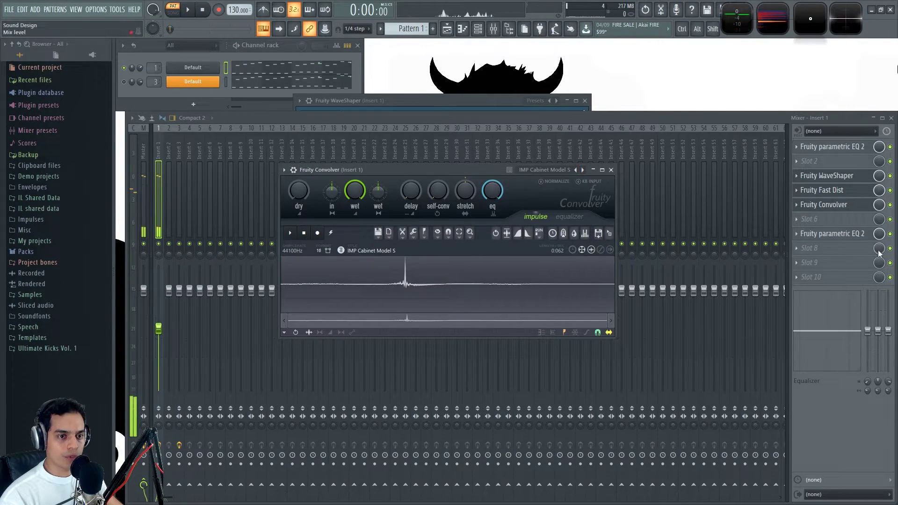
# Step: Cut band 3 by 4.8 dB at 260 Hz and band 4 at about 568 Hz in the slot 7 parametric EQ, auditioning the result
pyautogui.click(847, 238)
pyautogui.click(847, 238)
pyautogui.click(847, 239)
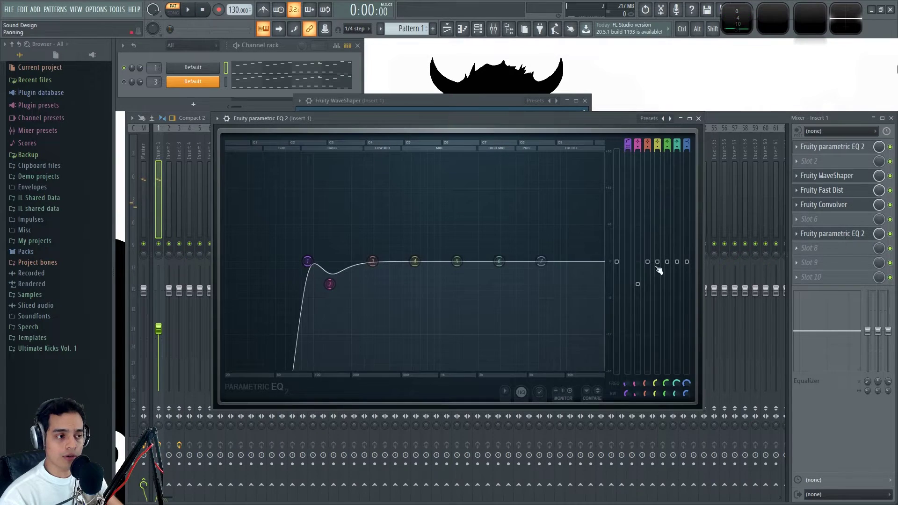
pyautogui.press('space')
pyautogui.press('space')
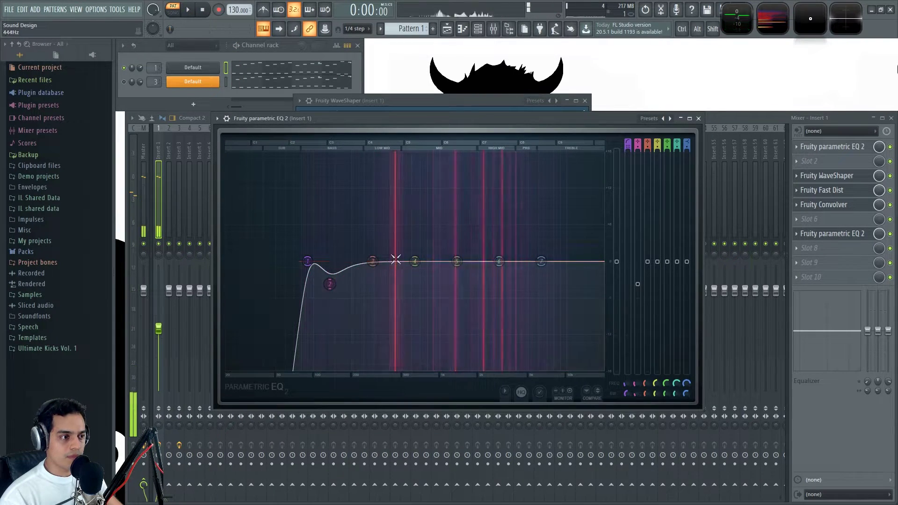
pyautogui.moveTo(415, 261); pyautogui.dragTo(412, 285)
pyautogui.press('space')
pyautogui.press('space')
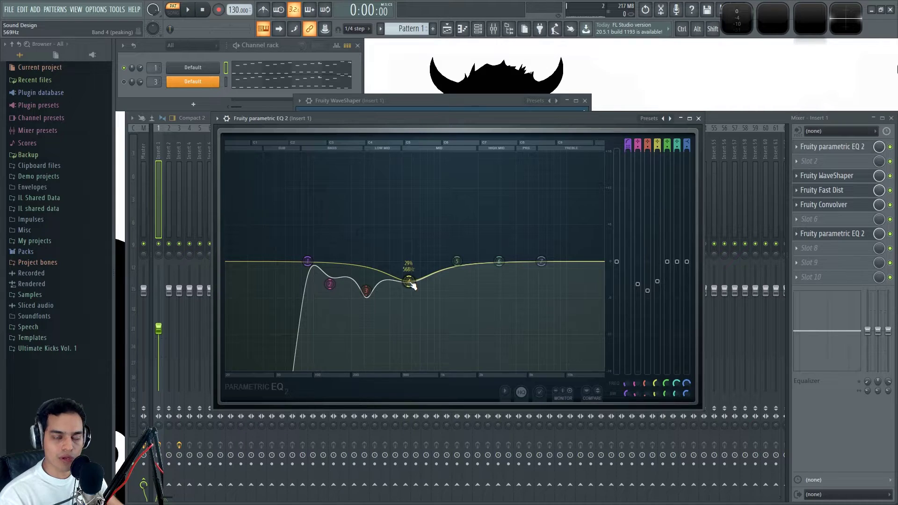
pyautogui.press('space')
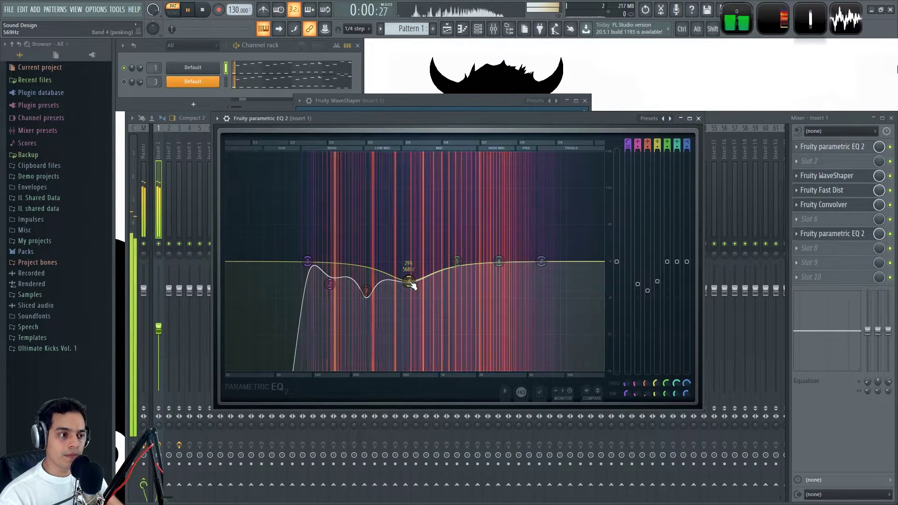
pyautogui.press('space')
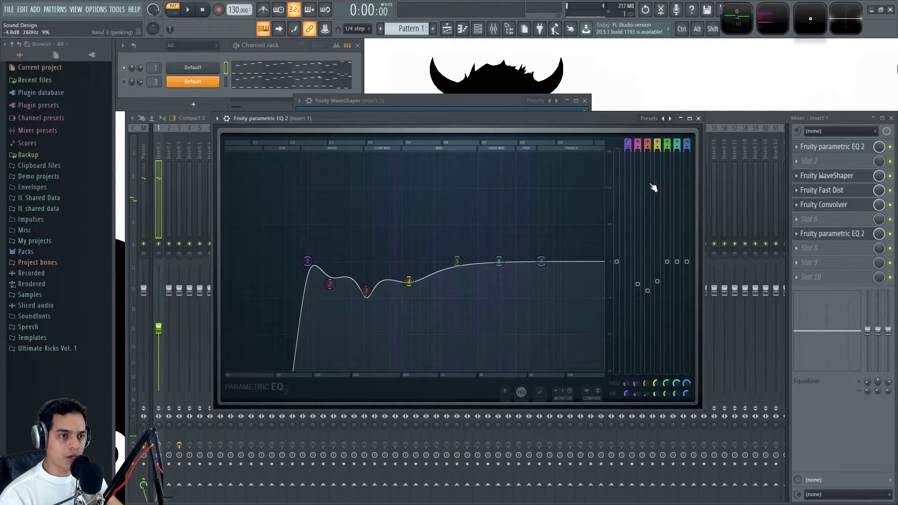
pyautogui.click(698, 121)
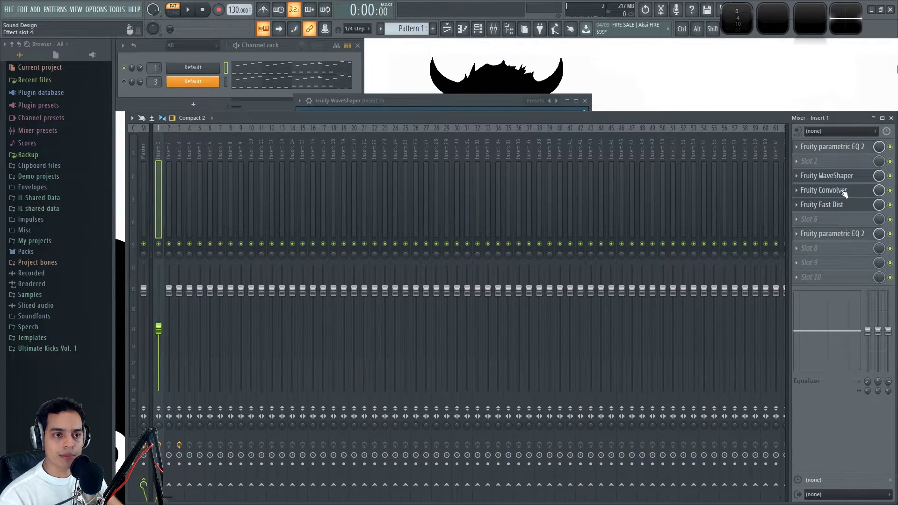
# Step: Audition the chain with the Convolver ahead of Fast Dist, and restore the order with Fast Dist first
pyautogui.press('space')
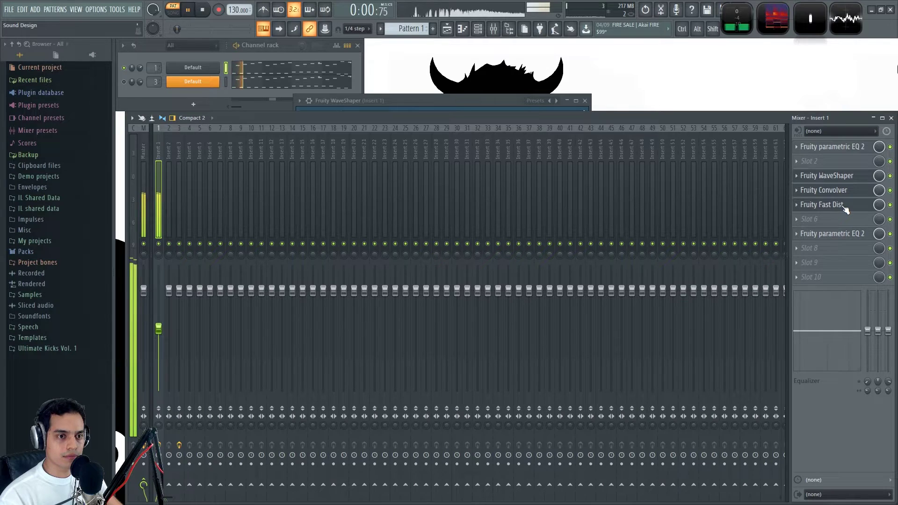
pyautogui.scroll(1, 847, 208)
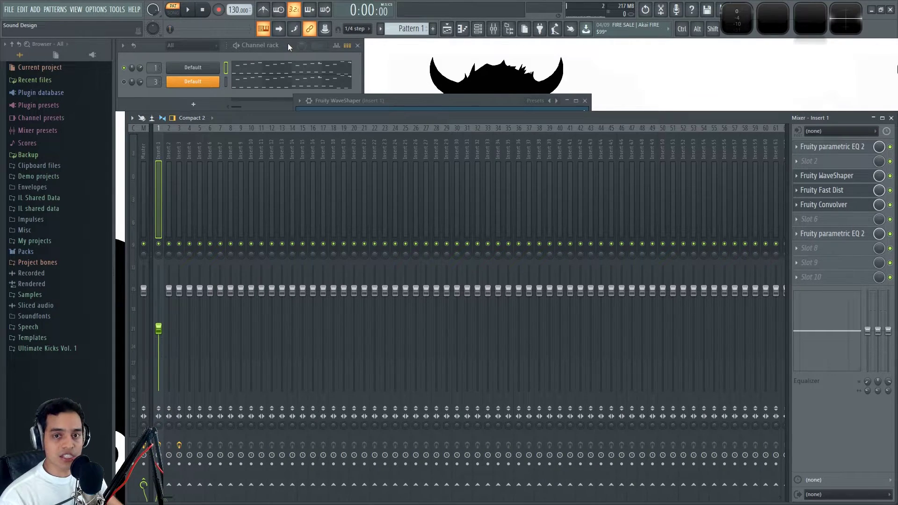
# Step: Open the synth on the second channel and raise harmonic 1 of OP 1 to 98% while auditioning the change
pyautogui.click(193, 82)
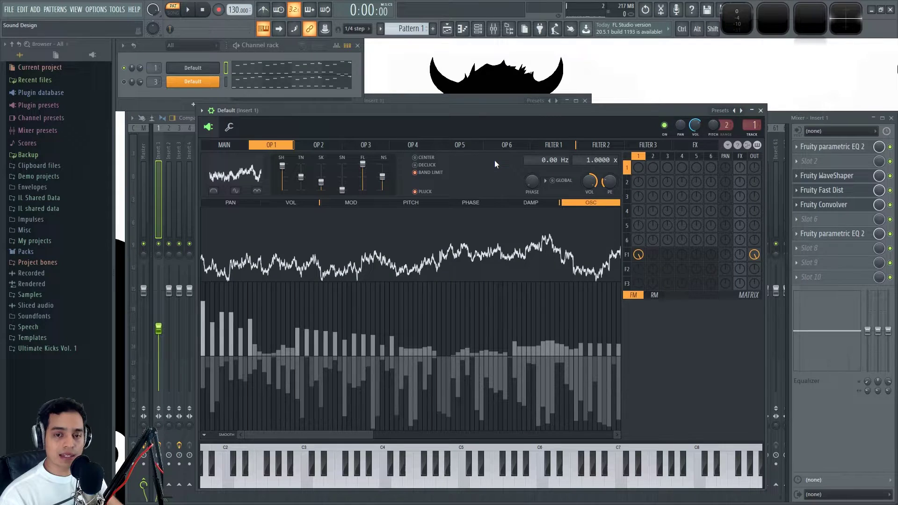
pyautogui.moveTo(451, 110); pyautogui.dragTo(425, 102)
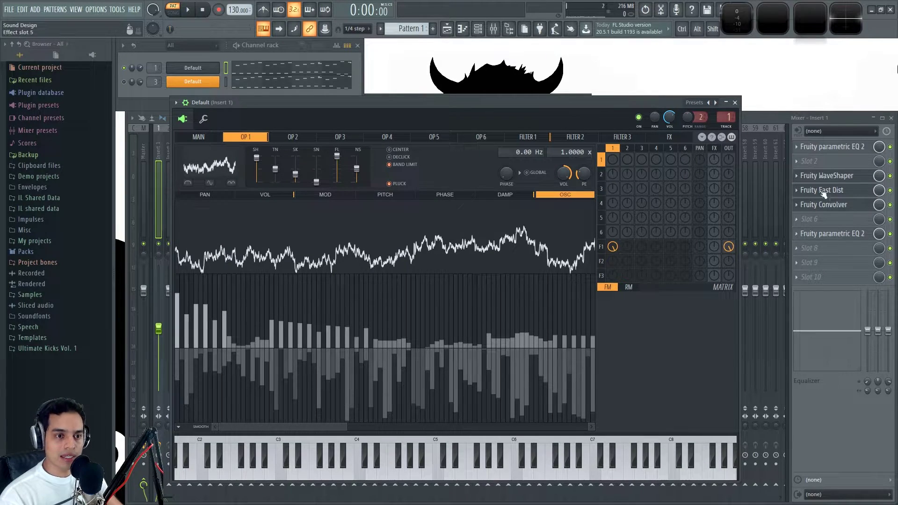
pyautogui.press('x')
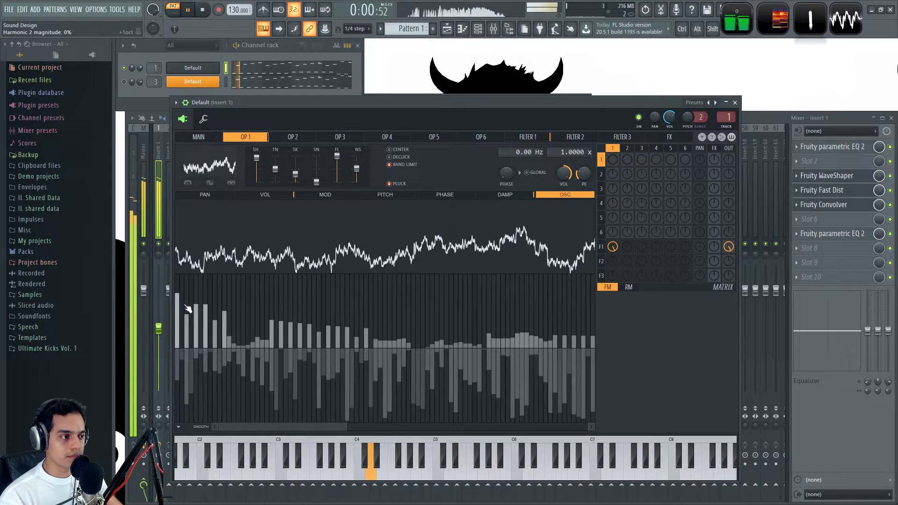
pyautogui.press('space')
pyautogui.moveTo(177, 293); pyautogui.dragTo(182, 354)
pyautogui.press('space')
pyautogui.moveTo(180, 301); pyautogui.dragTo(178, 276)
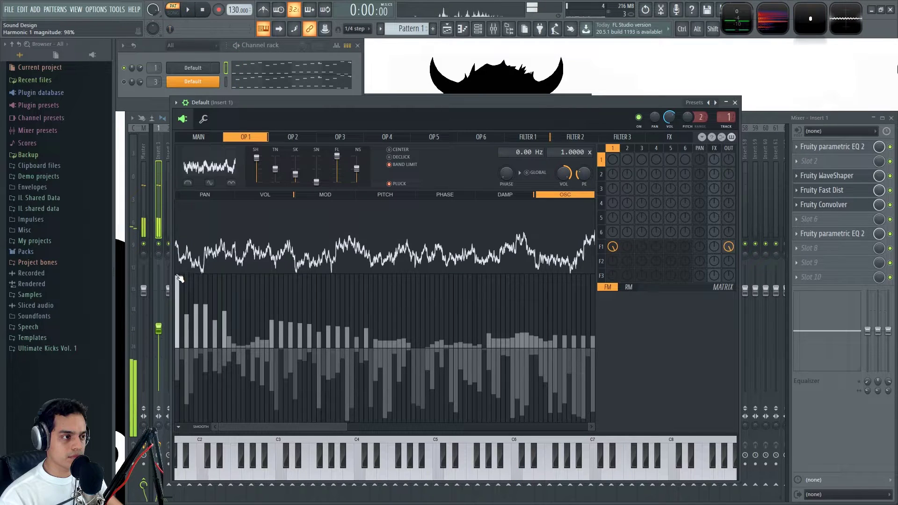
# Step: Adjust the OP 1 oscillator's Shape slider, audition the altered waveform and close the synth window
pyautogui.moveTo(256, 158)
pyautogui.mouseDown()
pyautogui.moveTo(259, 166)
pyautogui.moveTo(257, 156)
pyautogui.mouseUp()
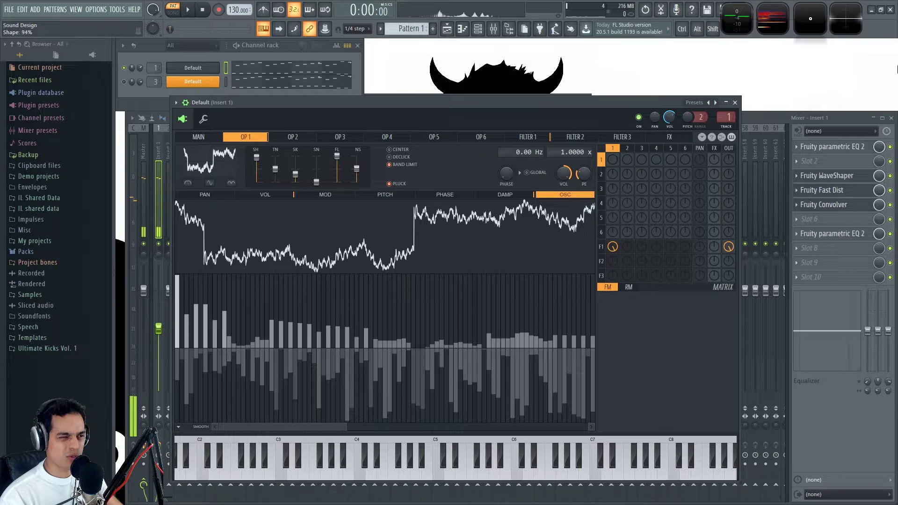
pyautogui.press('space')
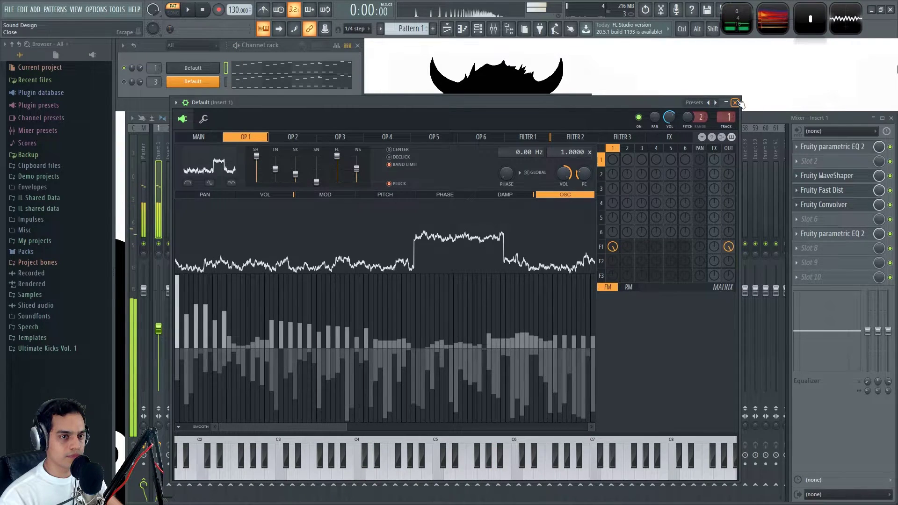
pyautogui.click(735, 102)
# Step: Compare the playing pattern with the slot 1 parametric EQ bypassed and enabled
pyautogui.click(891, 147)
pyautogui.press('space')
pyautogui.click(890, 147)
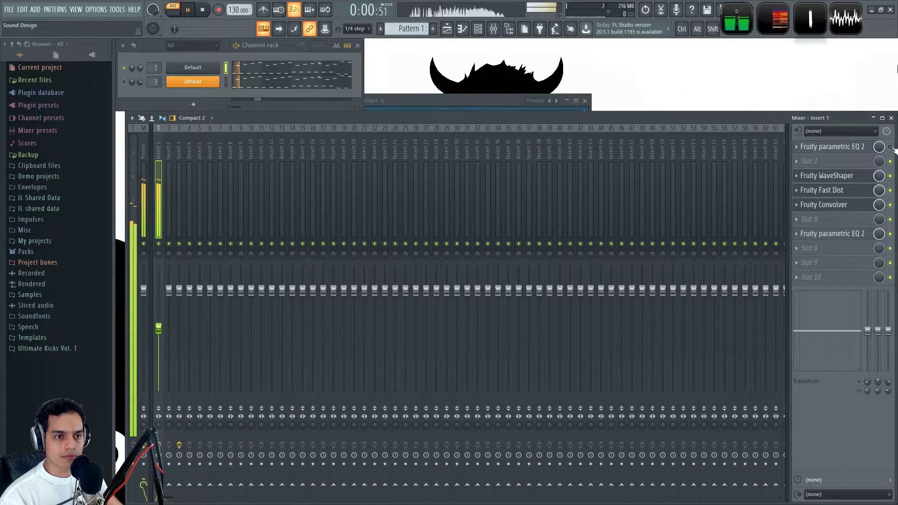
# Step: Stop playback and close the gaps in Insert 1's effect chain so its five effects occupy slots 1 to 5
pyautogui.press('space')
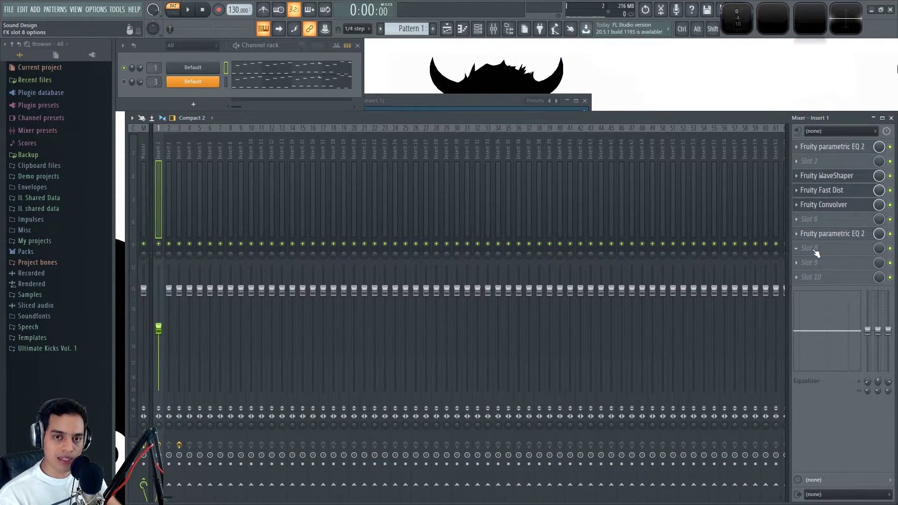
pyautogui.moveTo(836, 178)
pyautogui.mouseDown()
pyautogui.moveTo(832, 161)
pyautogui.moveTo(830, 192)
pyautogui.mouseUp()
pyautogui.moveTo(842, 233); pyautogui.dragTo(844, 209)
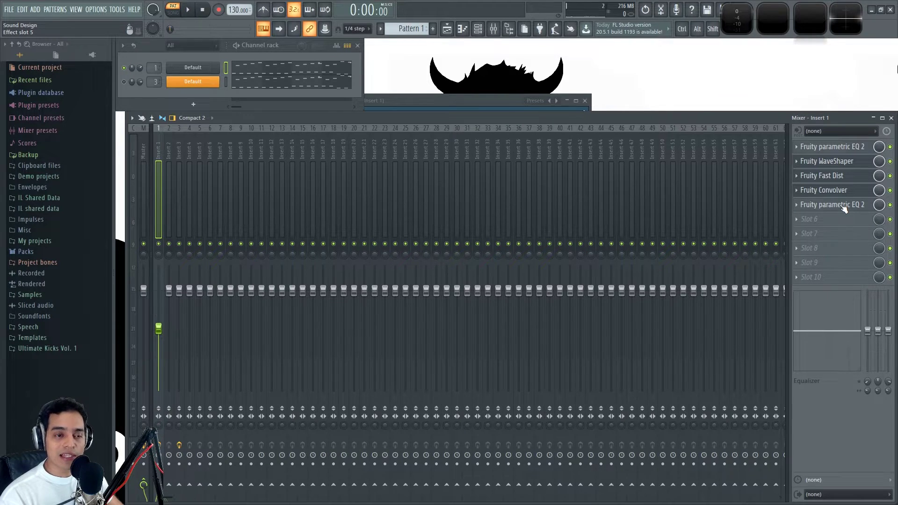
pyautogui.moveTo(836, 208)
pyautogui.mouseDown()
pyautogui.moveTo(836, 235)
pyautogui.moveTo(835, 205)
pyautogui.mouseUp()
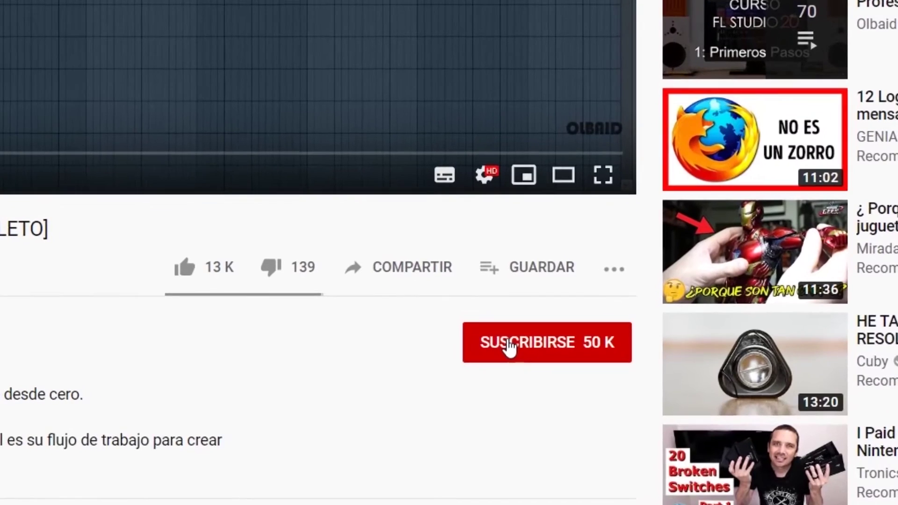
pyautogui.click(590, 393)
pyautogui.click(612, 345)
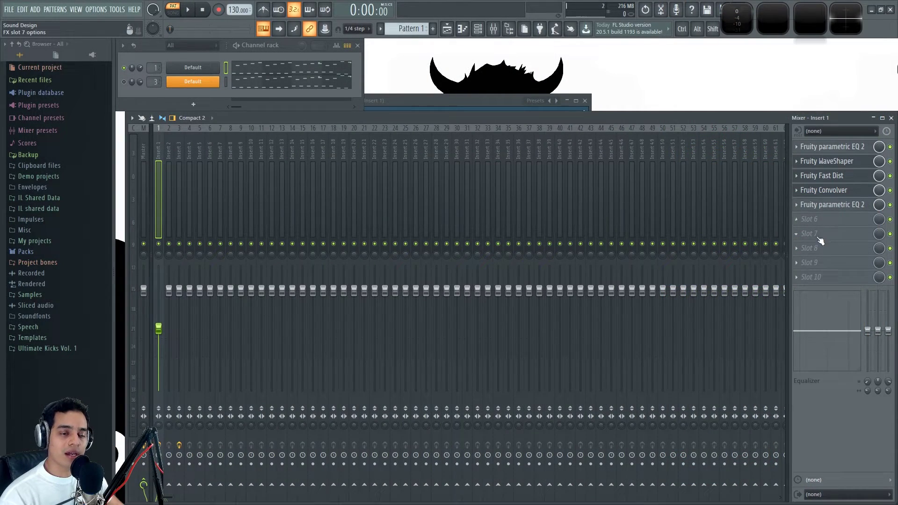
# Step: Add Fruity Reeverb 2 to slot 7 of Insert 1, adjust its room and level settings, and audition a note
pyautogui.click(808, 237)
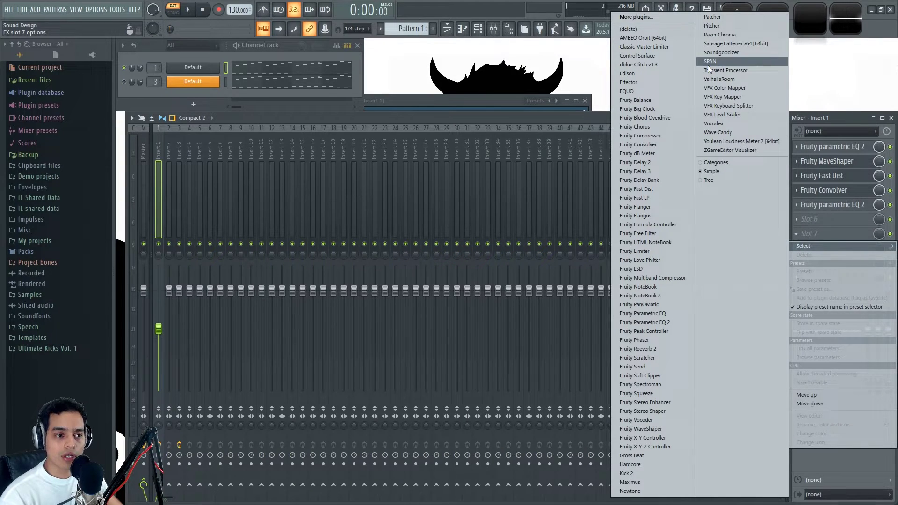
pyautogui.click(653, 349)
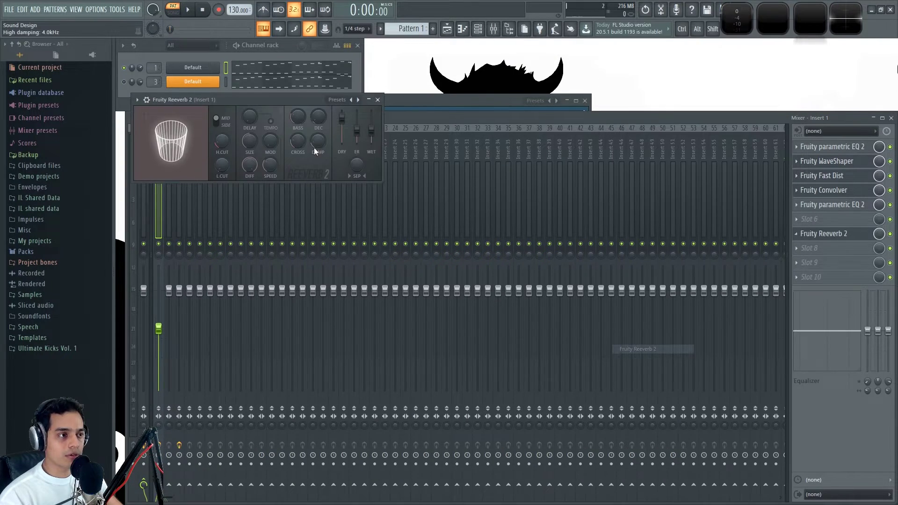
pyautogui.moveTo(267, 101); pyautogui.dragTo(384, 169)
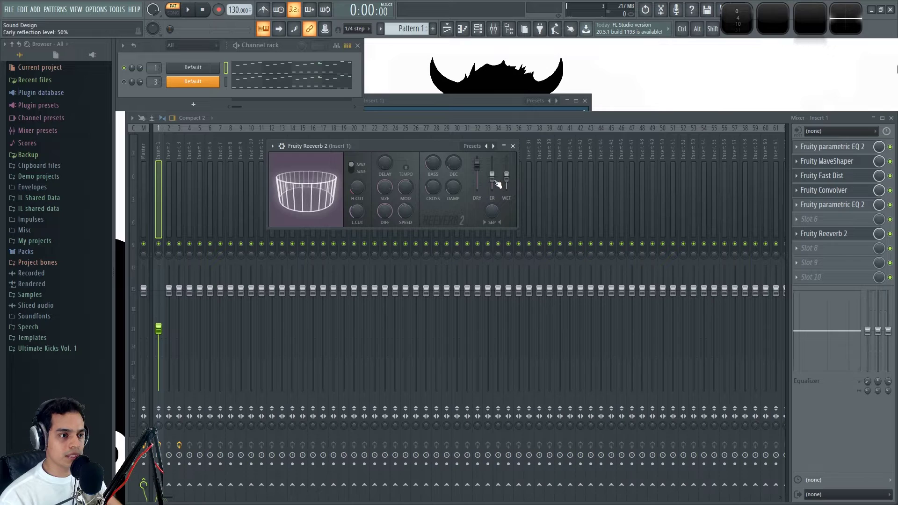
pyautogui.moveTo(495, 211)
pyautogui.mouseDown()
pyautogui.moveTo(495, 229)
pyautogui.moveTo(493, 213)
pyautogui.mouseUp()
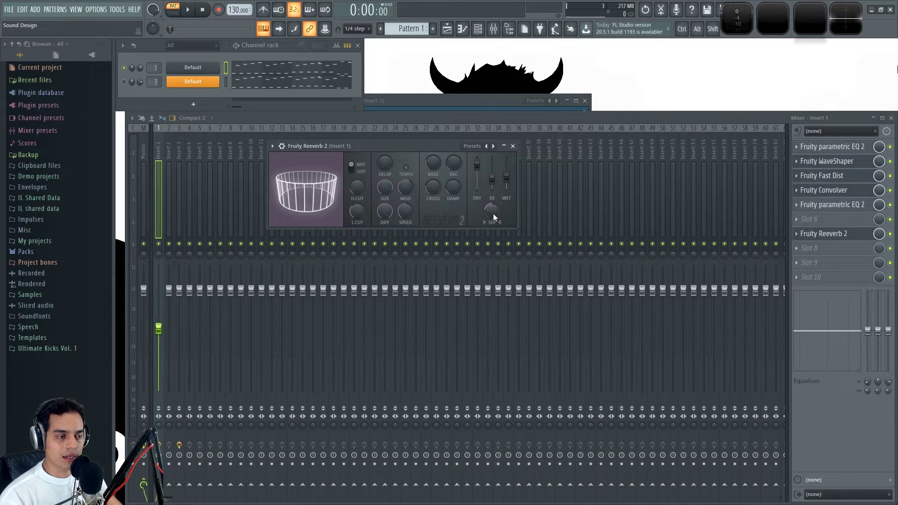
pyautogui.press('z')
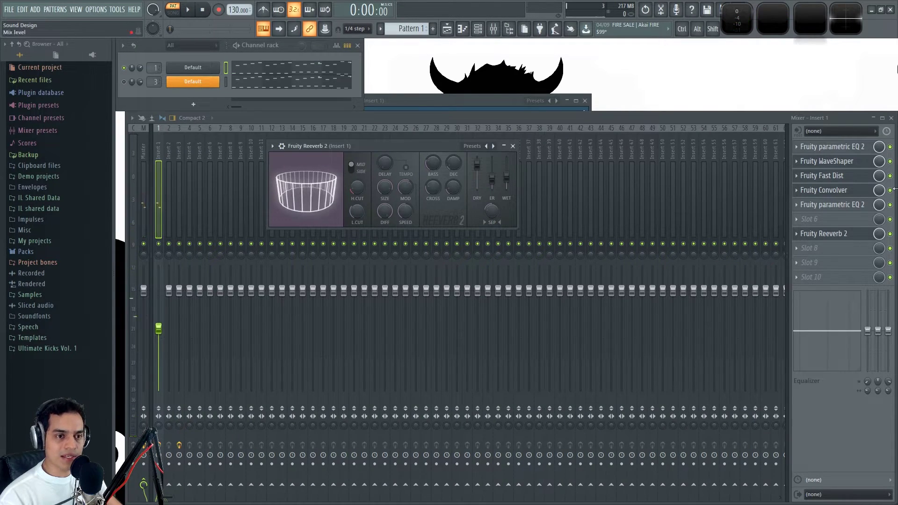
# Step: Adjust the Convolver's wet level and raise Insert 1's fader level with the other tracks while auditioning the pattern
pyautogui.click(854, 196)
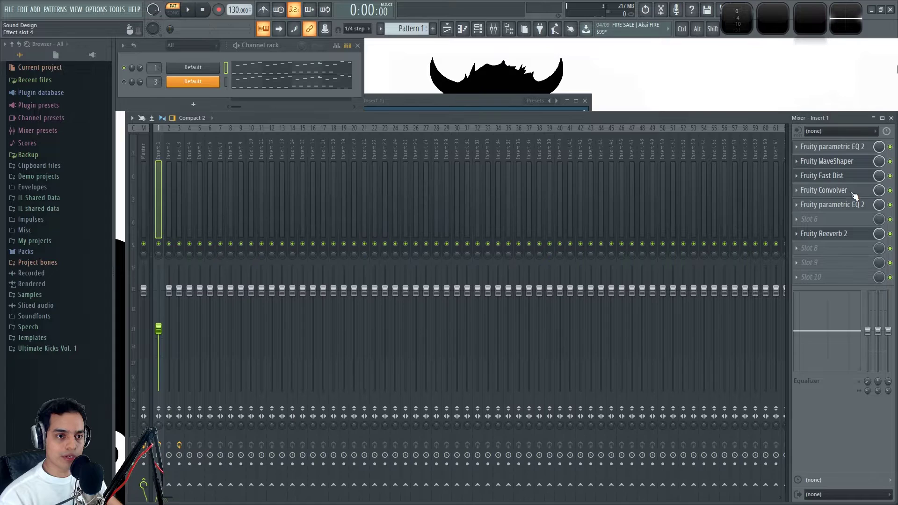
pyautogui.moveTo(449, 170); pyautogui.dragTo(526, 156)
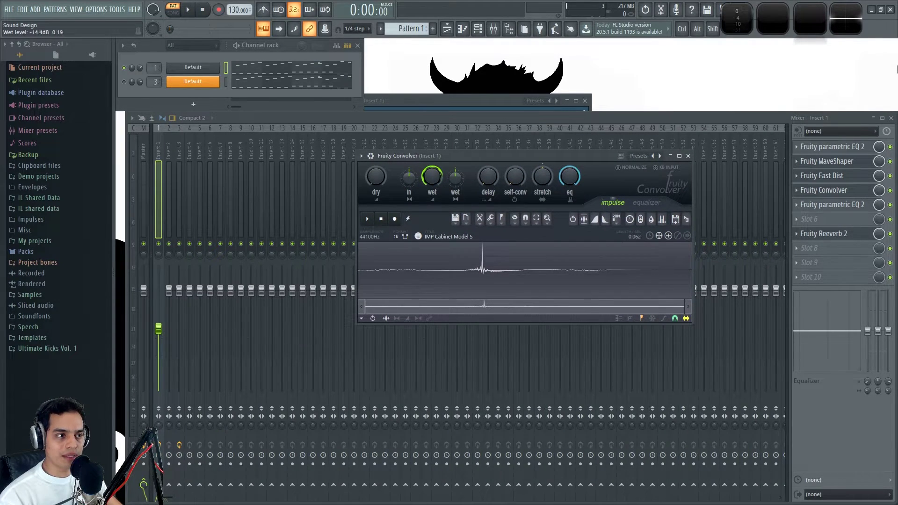
pyautogui.moveTo(159, 329); pyautogui.dragTo(160, 290)
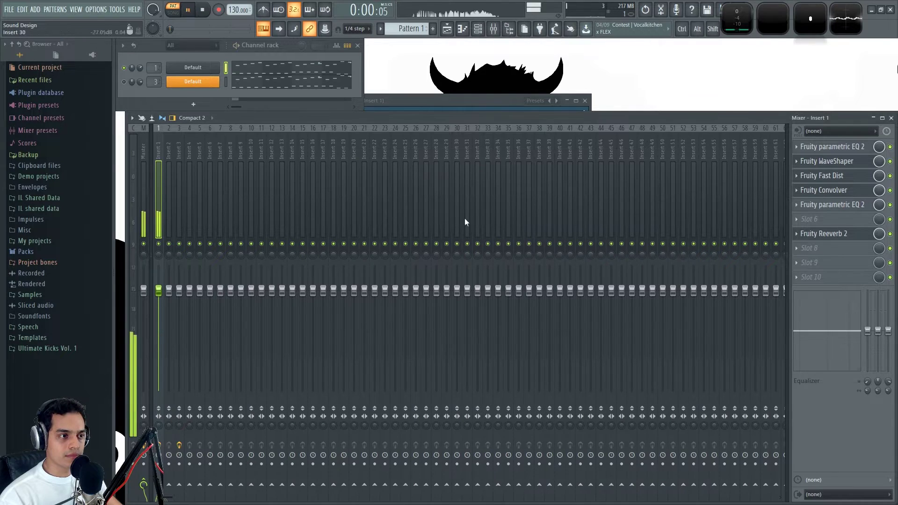
pyautogui.click(847, 195)
pyautogui.press('space')
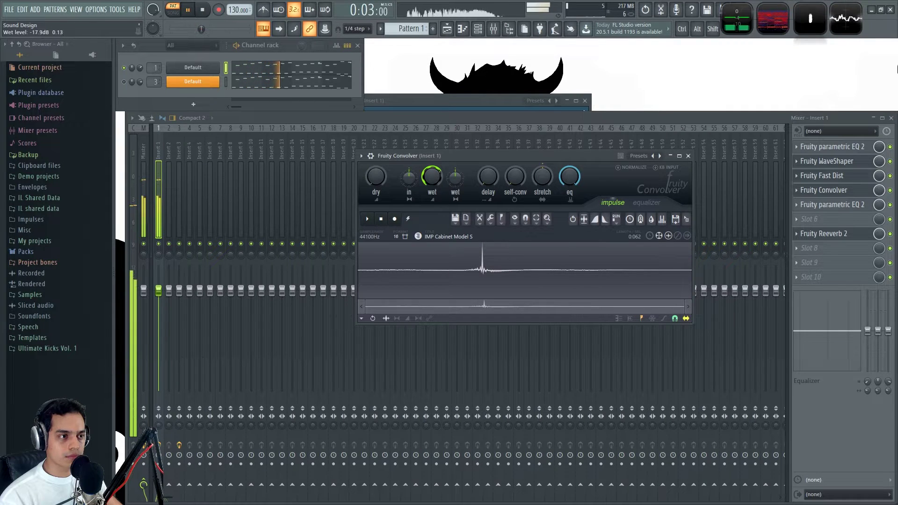
pyautogui.press('space')
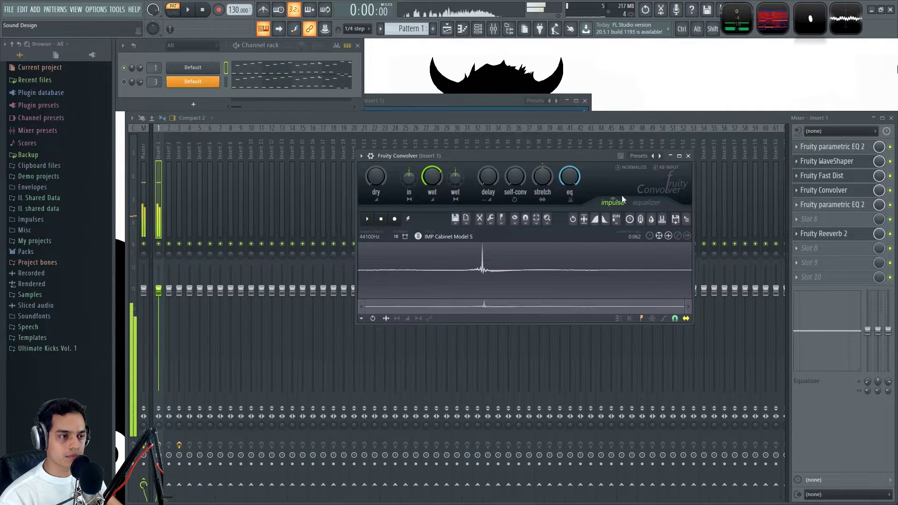
pyautogui.click(688, 156)
# Step: Move Fruity Reeverb 2 down to slot 8 and add Fruity Delay Bank to slot 7 of Insert 1
pyautogui.moveTo(823, 234); pyautogui.dragTo(821, 244)
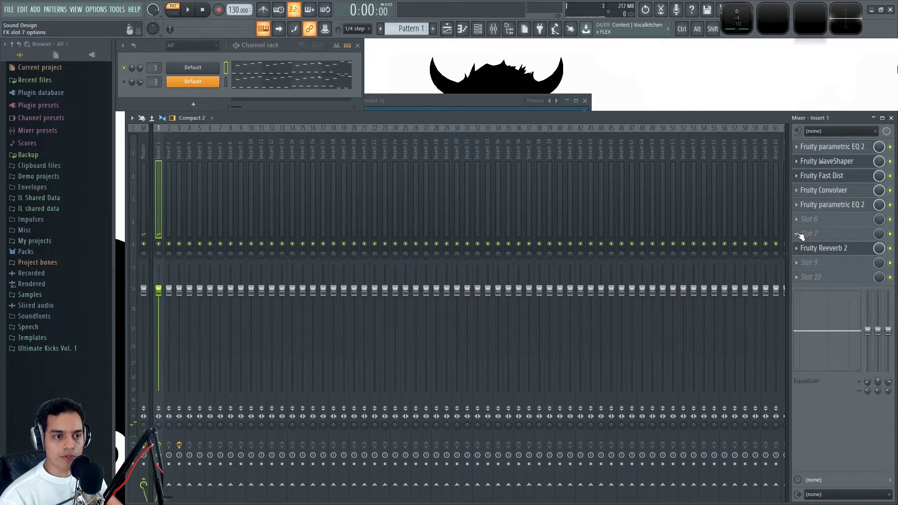
pyautogui.click(804, 239)
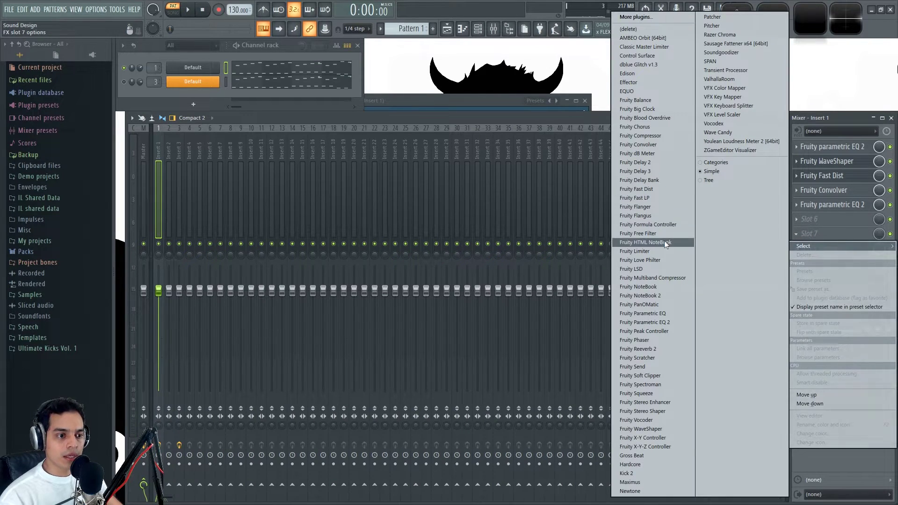
pyautogui.click(658, 180)
pyautogui.moveTo(303, 125); pyautogui.dragTo(379, 128)
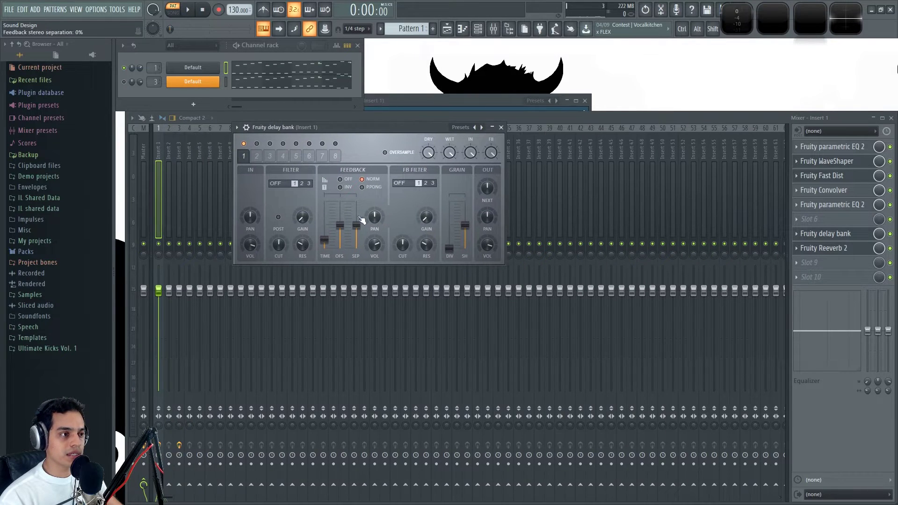
# Step: Set the delay bank's filter slope to 2, feedback mode to ping-pong and feedback filter to HP, and audition the pattern
pyautogui.click(302, 183)
pyautogui.click(362, 187)
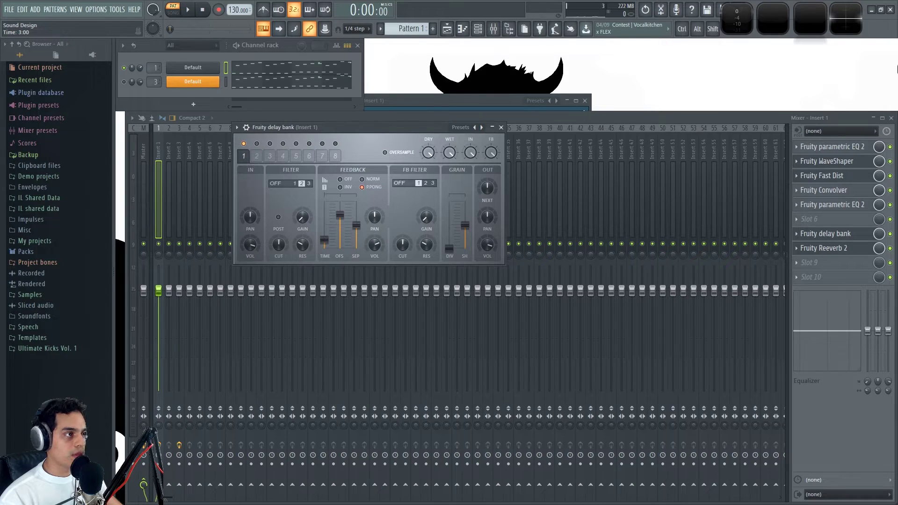
pyautogui.click(400, 182)
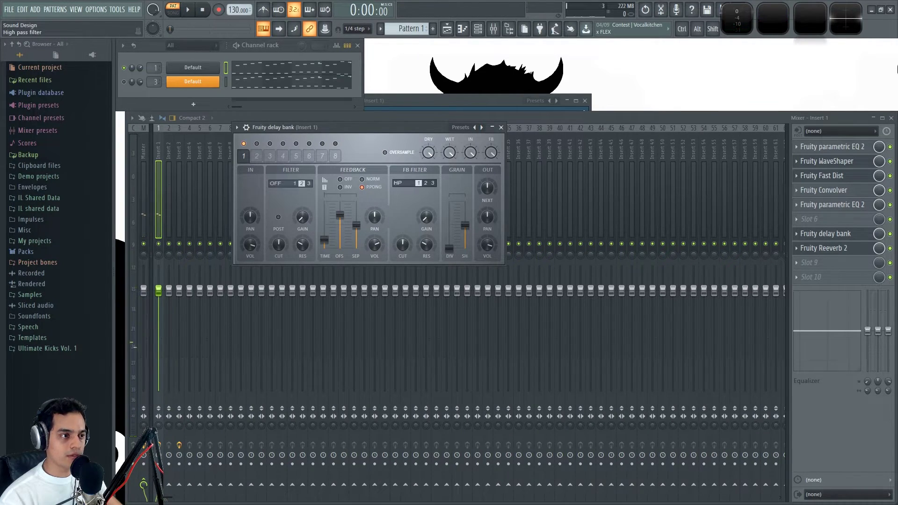
pyautogui.press('z')
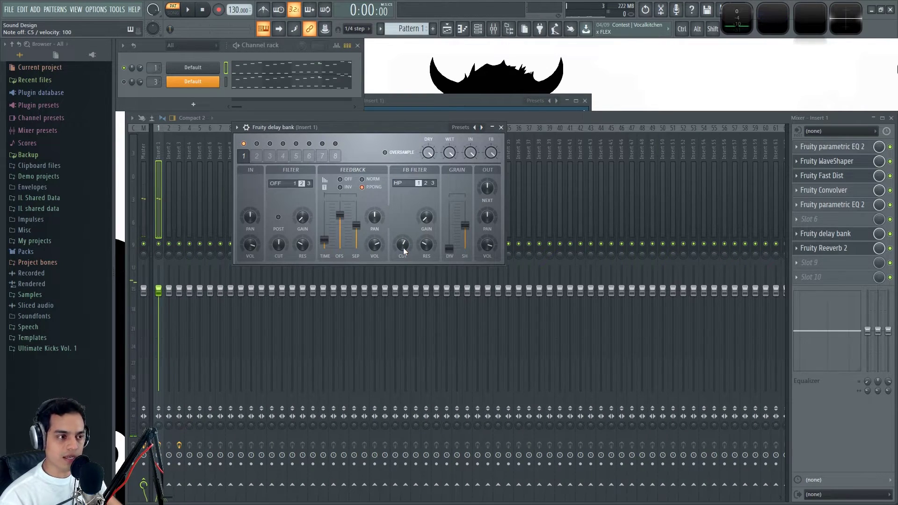
pyautogui.press('space')
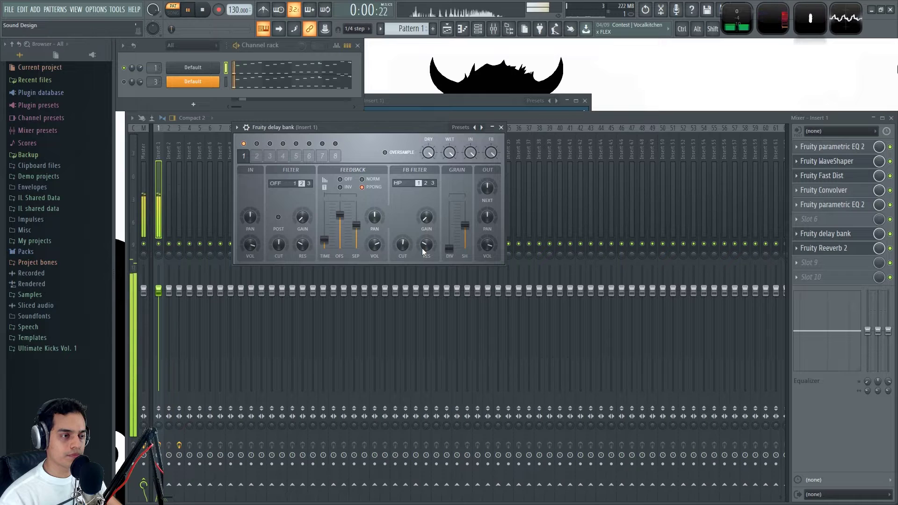
pyautogui.press('space')
pyautogui.click(501, 127)
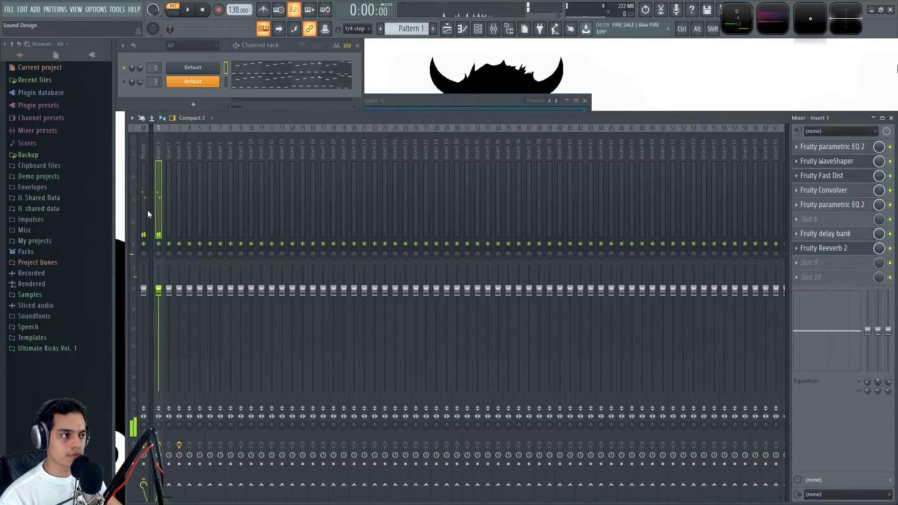
# Step: Compare the pattern played by the second channel alone with the first channel alone
pyautogui.rightClick(125, 82)
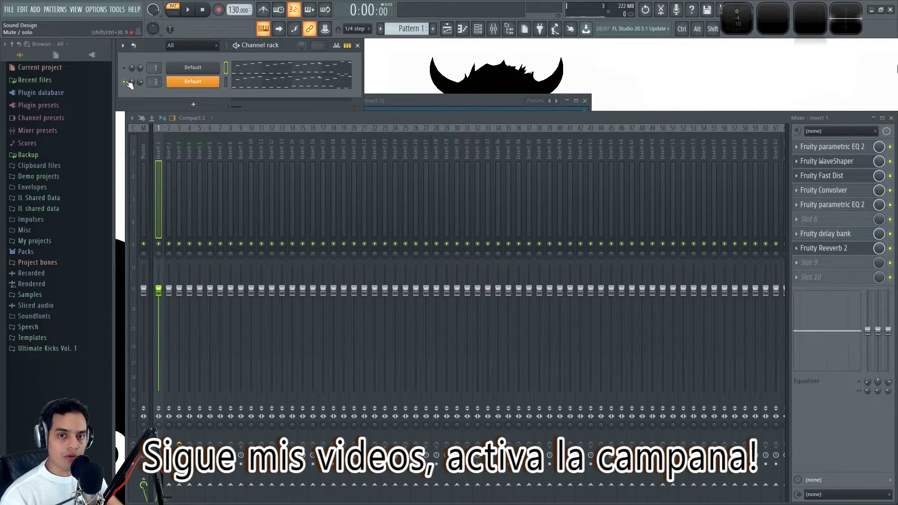
pyautogui.press('space')
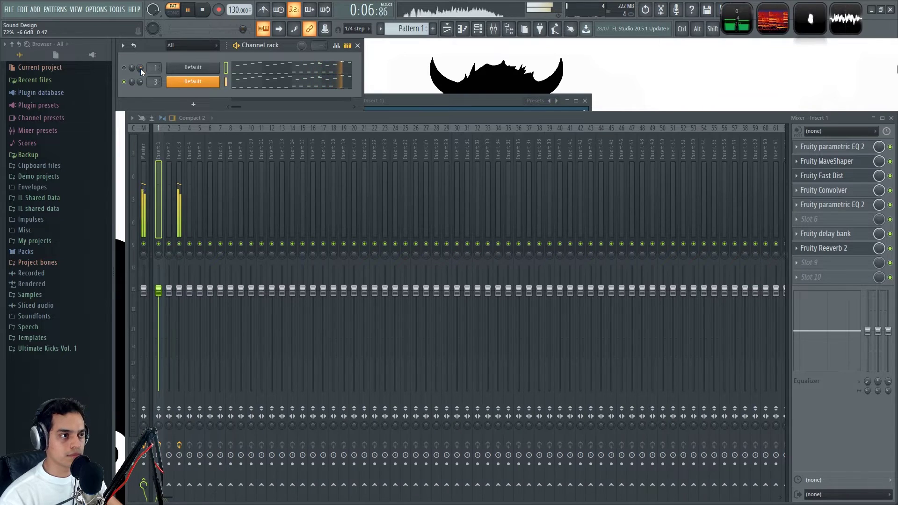
pyautogui.press('space')
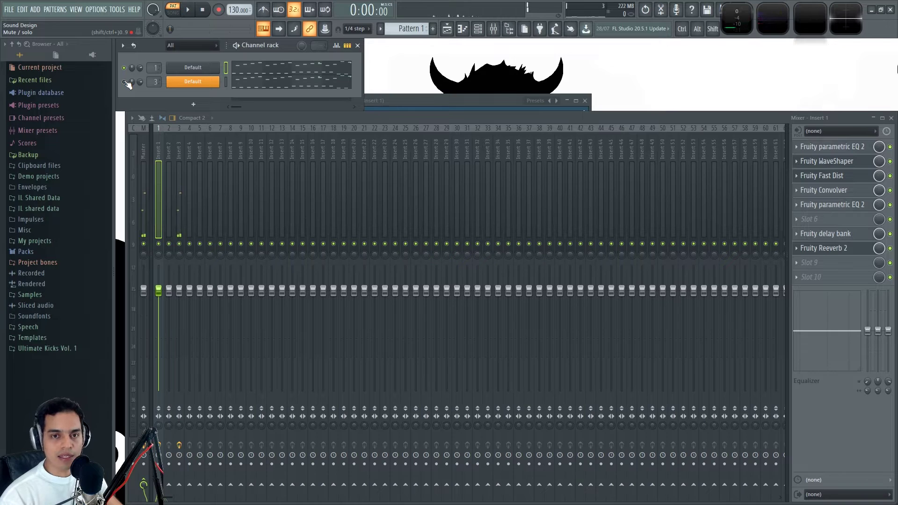
pyautogui.press('space')
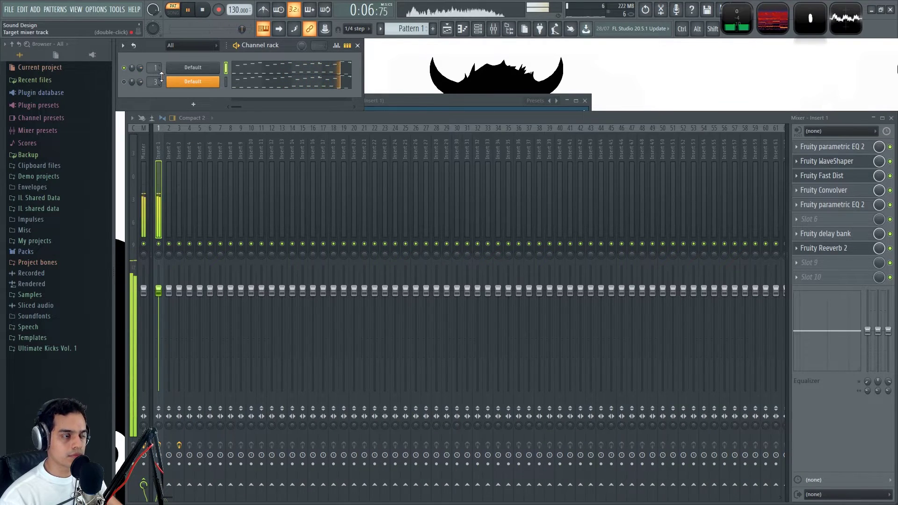
pyautogui.press('space')
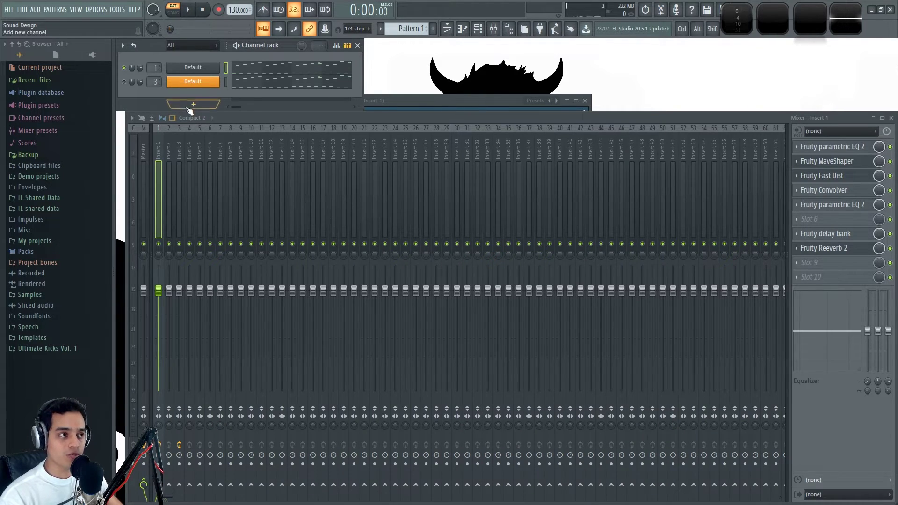
# Step: Review the Fruity Convolver, Fast Dist and parametric EQ 2 settings on Insert 3
pyautogui.click(177, 145)
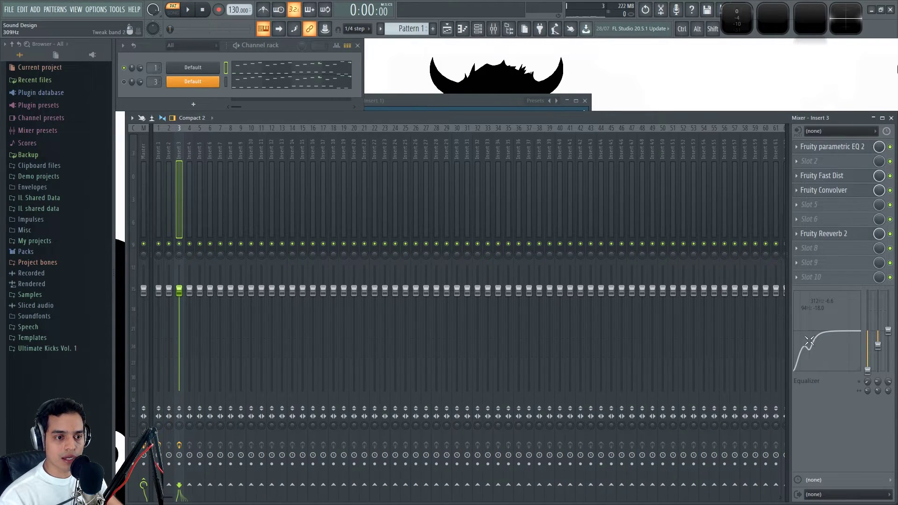
pyautogui.click(837, 195)
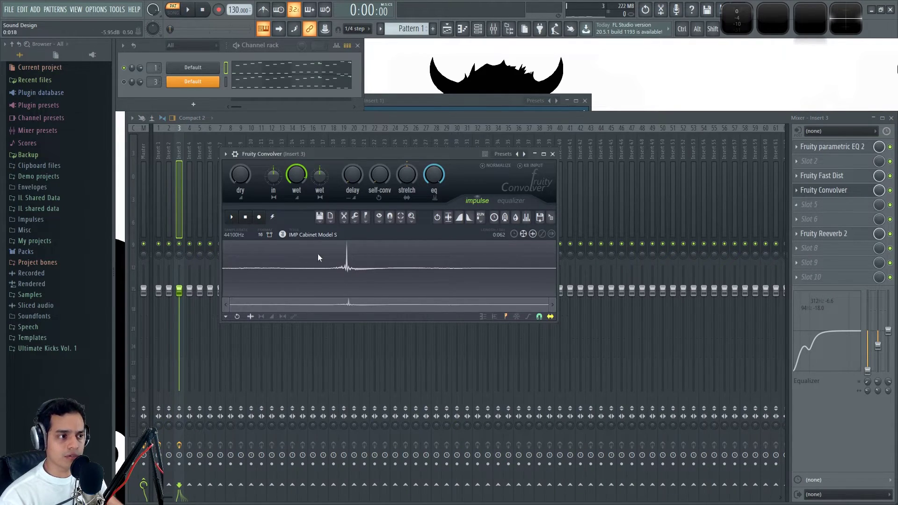
pyautogui.click(840, 179)
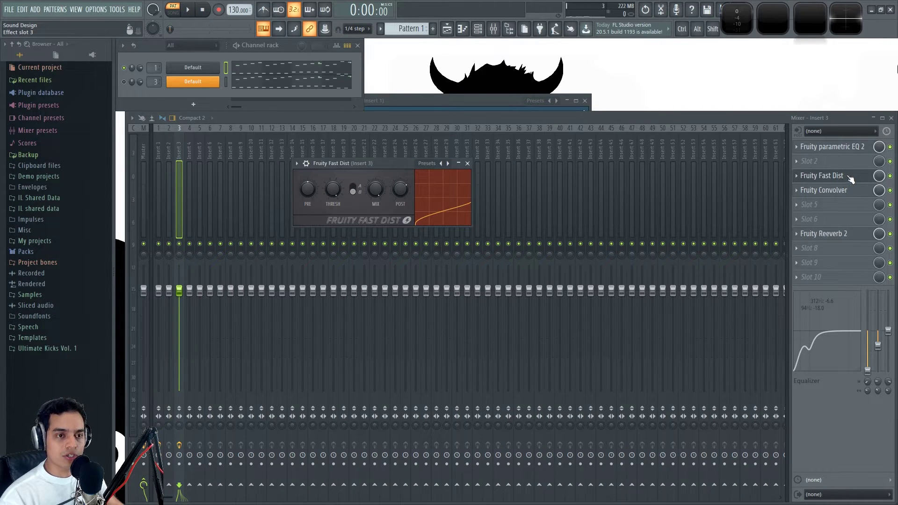
pyautogui.click(849, 179)
pyautogui.click(846, 149)
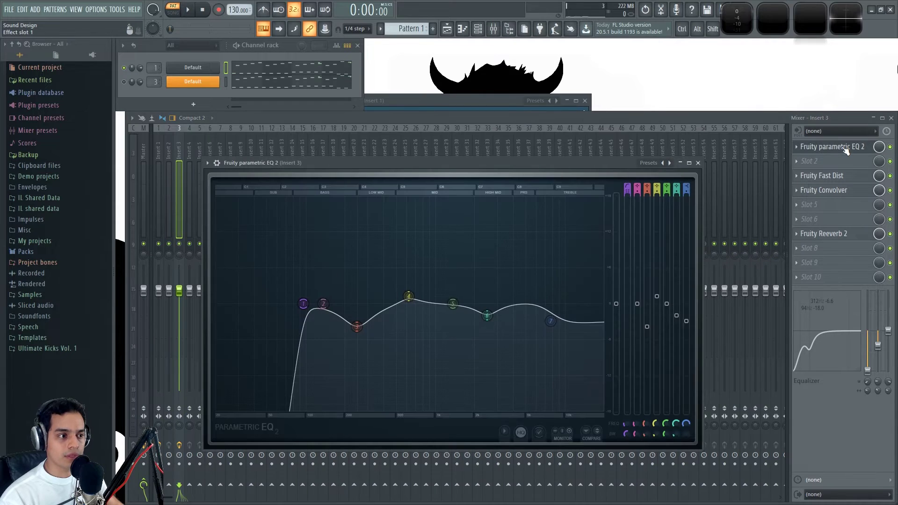
pyautogui.click(846, 149)
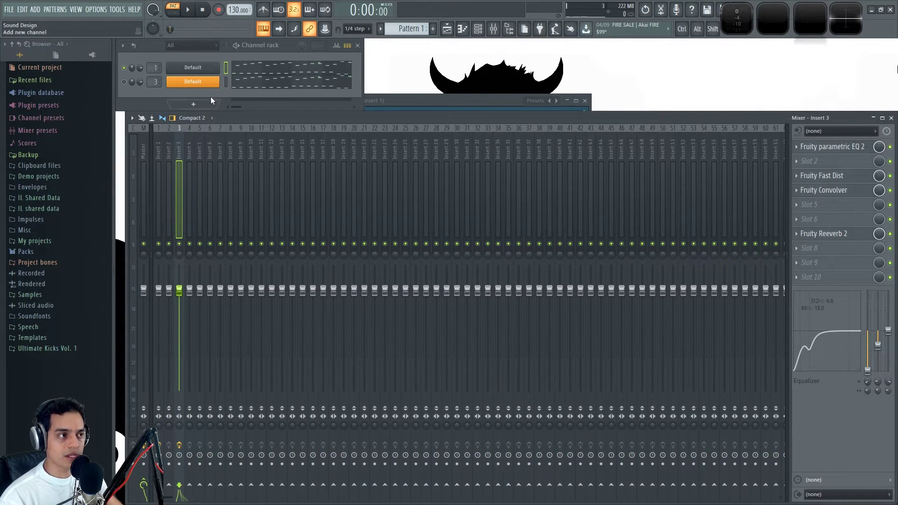
# Step: Route both channels directly to the Master track and audition each channel on its own without effects
pyautogui.moveTo(159, 82); pyautogui.dragTo(159, 91)
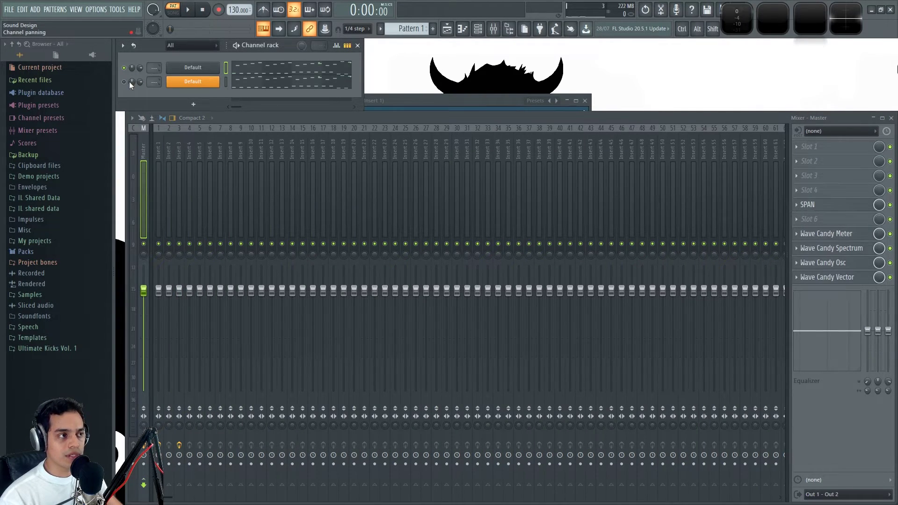
pyautogui.press('space')
pyautogui.press('space')
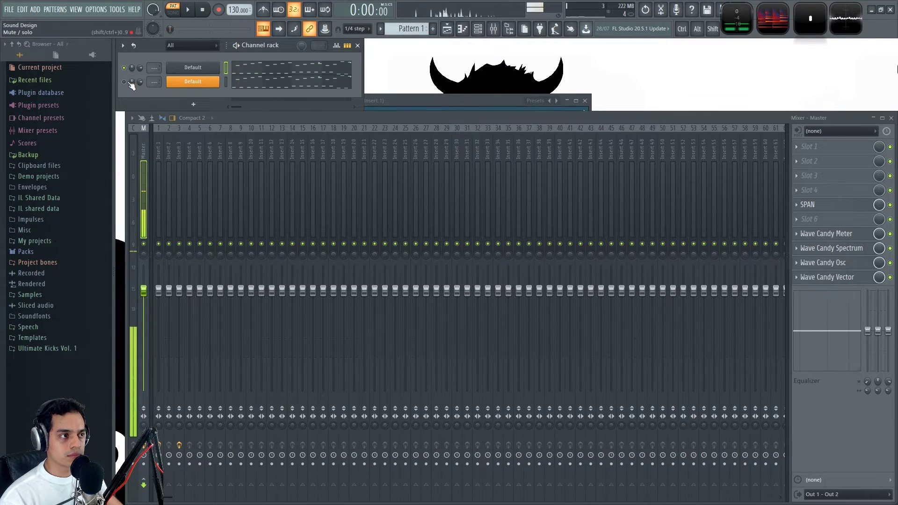
pyautogui.click(125, 68)
pyautogui.press('space')
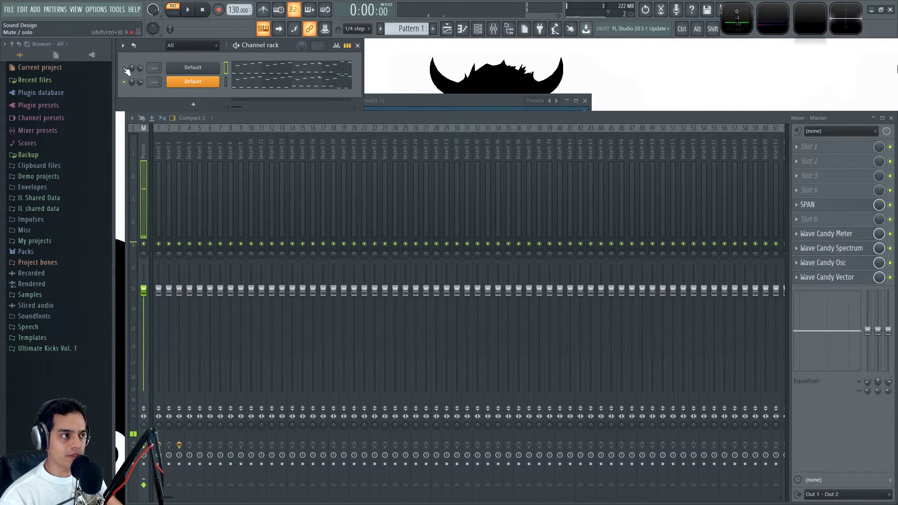
# Step: Route the first channel to Insert 3 and audition it on its own through that effect chain
pyautogui.moveTo(154, 83); pyautogui.dragTo(155, 62)
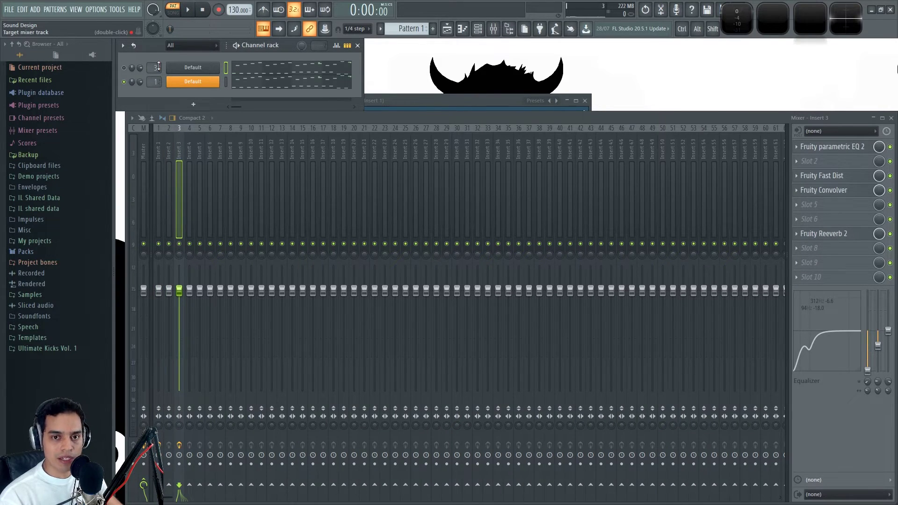
pyautogui.moveTo(158, 66); pyautogui.dragTo(155, 85)
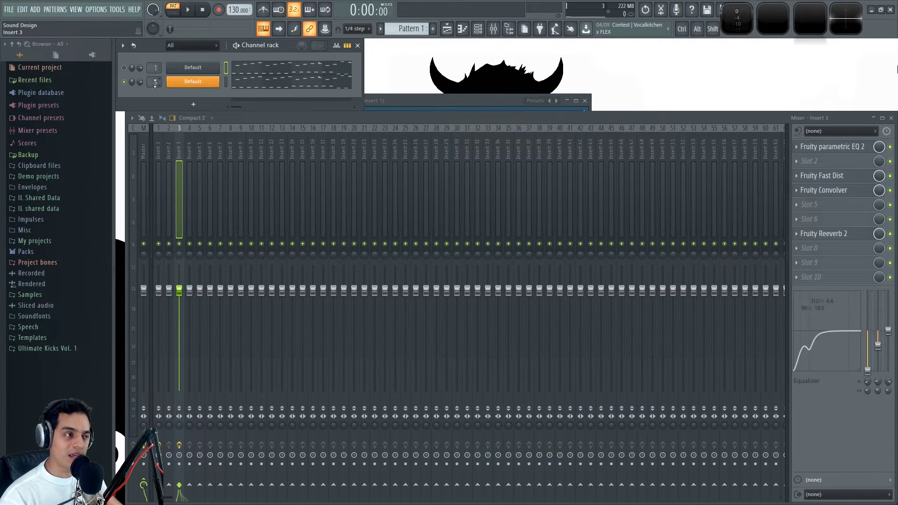
pyautogui.keyDown('ctrl'); pyautogui.click(125, 68); pyautogui.keyUp('ctrl')
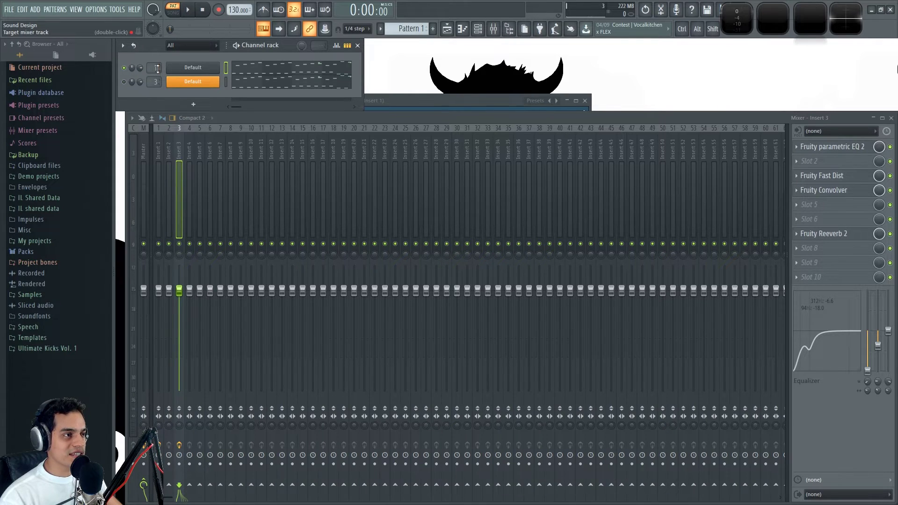
pyautogui.press('space')
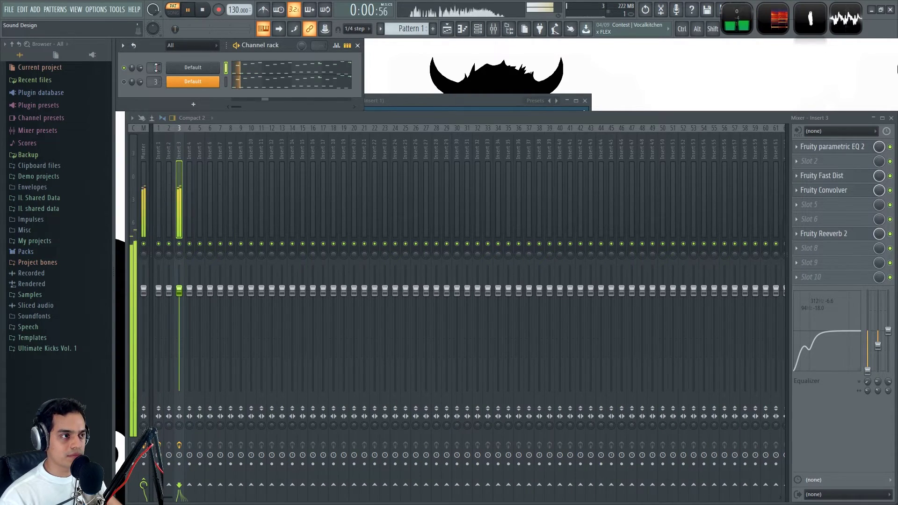
# Step: Route the second channel to Insert 1 and audition it on its own through that effect chain
pyautogui.click(157, 81)
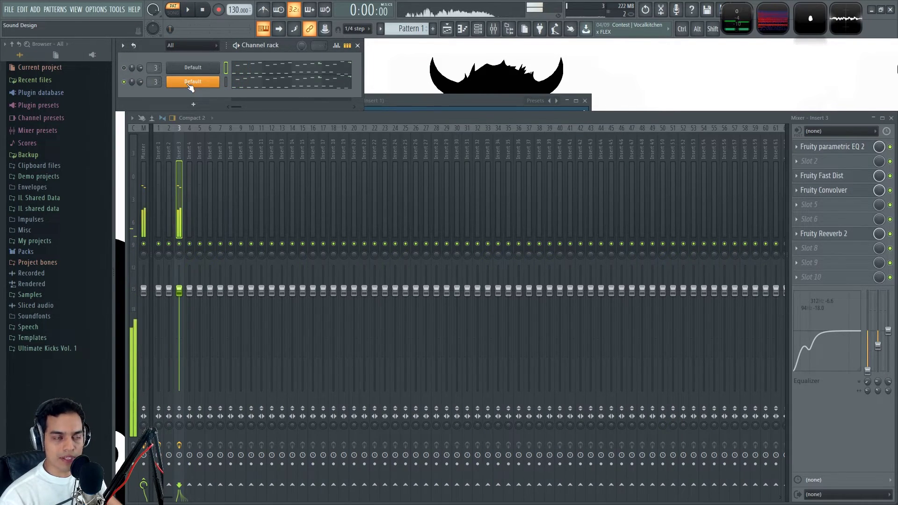
pyautogui.scroll(-1, 155, 82)
pyautogui.scroll(-1, 155, 82)
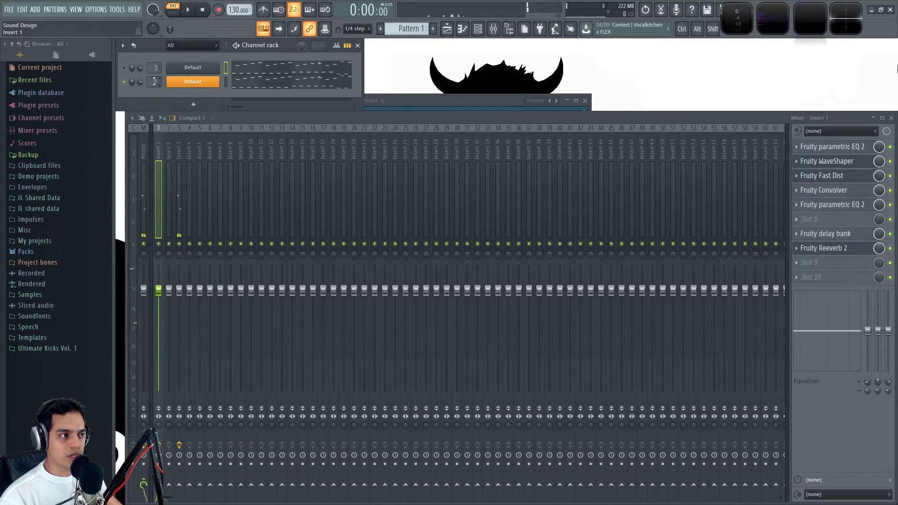
pyautogui.press('space')
pyautogui.press('space')
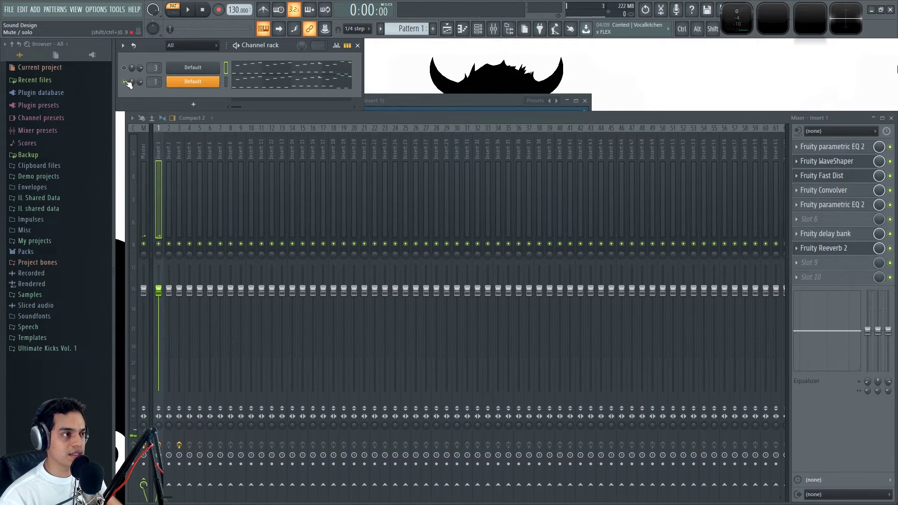
# Step: Route the first channel back to Insert 1 and the second back to Insert 3, with both channels enabled
pyautogui.scroll(2, 155, 81)
pyautogui.scroll(-2, 155, 68)
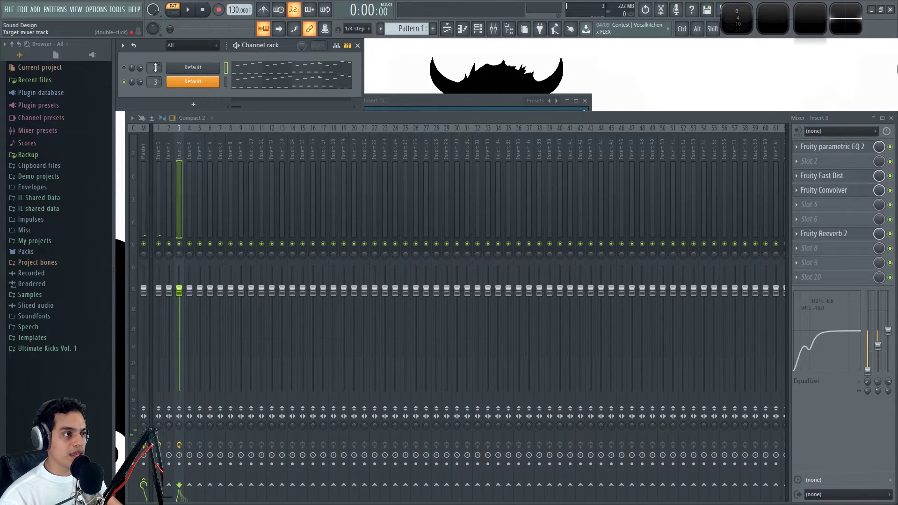
pyautogui.moveTo(131, 82); pyautogui.dragTo(133, 57)
# Step: Lower the Insert 2 fader slightly and audition both channels playing together
pyautogui.moveTo(169, 291); pyautogui.dragTo(169, 297)
pyautogui.press('space')
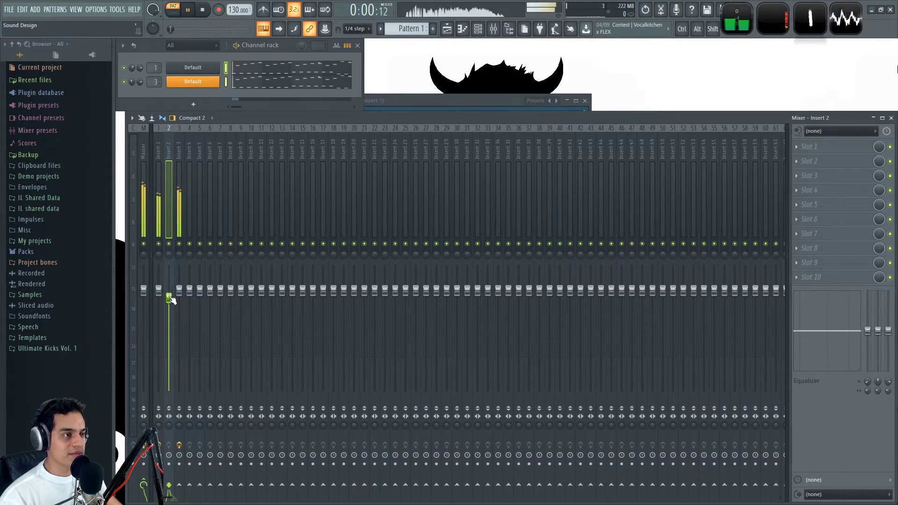
pyautogui.moveTo(132, 82)
pyautogui.mouseDown()
pyautogui.moveTo(132, 90)
pyautogui.moveTo(134, 58)
pyautogui.moveTo(133, 87)
pyautogui.mouseUp()
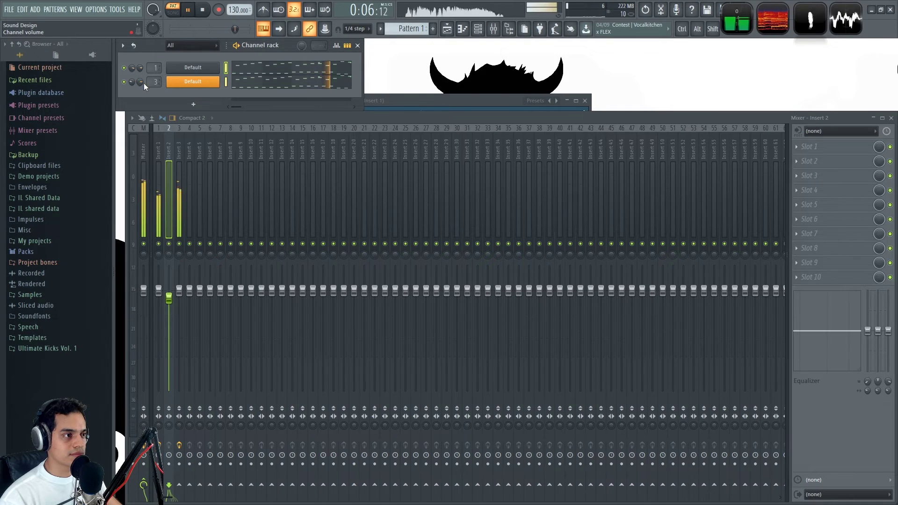
pyautogui.press('space')
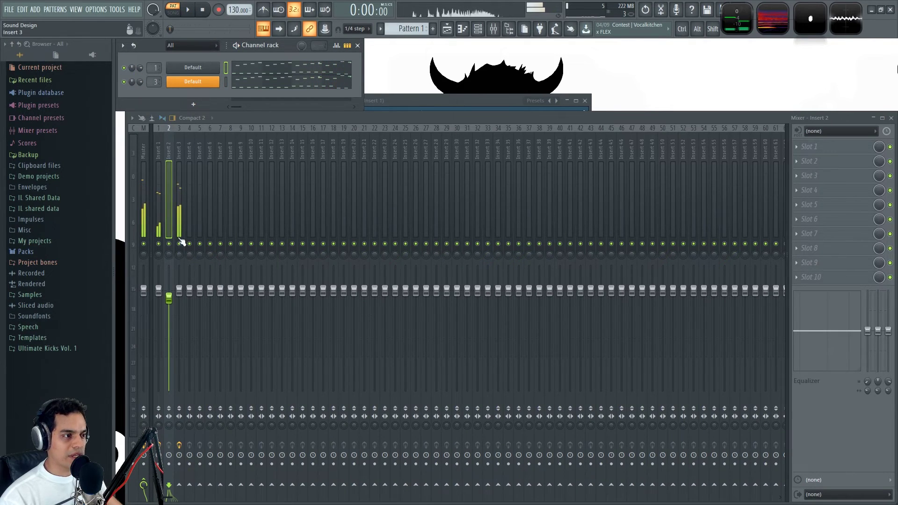
# Step: Pan Insert 3 to the left and Insert 1 to the right, and lower Insert 3's volume to 97% (-0.7 dB) while auditioning
pyautogui.moveTo(179, 255); pyautogui.dragTo(159, 240)
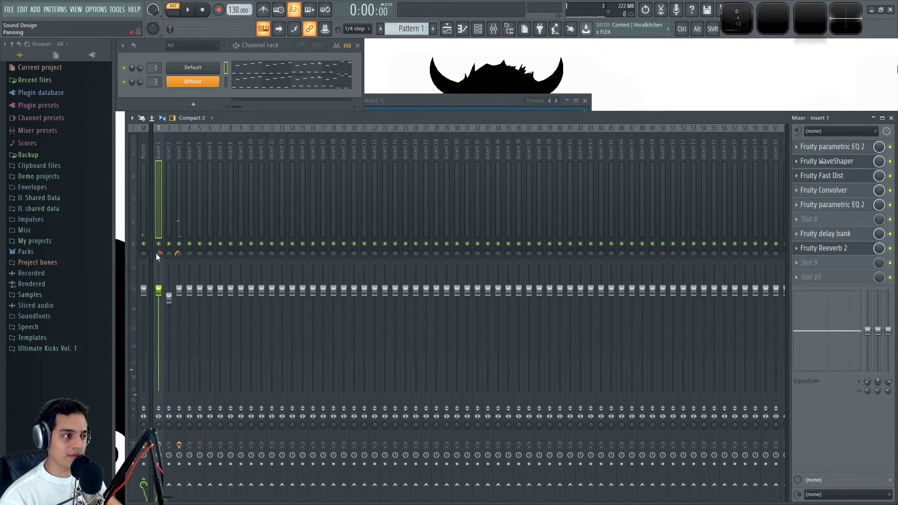
pyautogui.click(177, 254)
pyautogui.press('space')
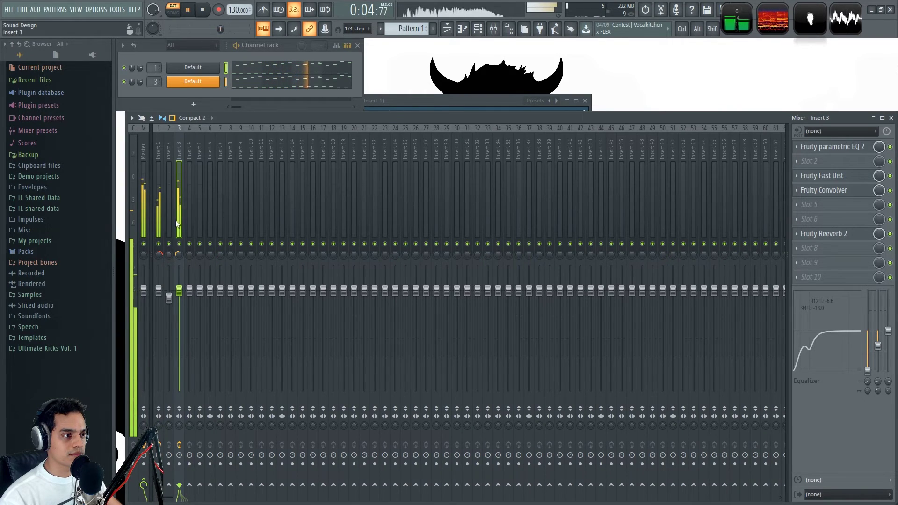
pyautogui.moveTo(179, 291); pyautogui.dragTo(183, 299)
pyautogui.press('space')
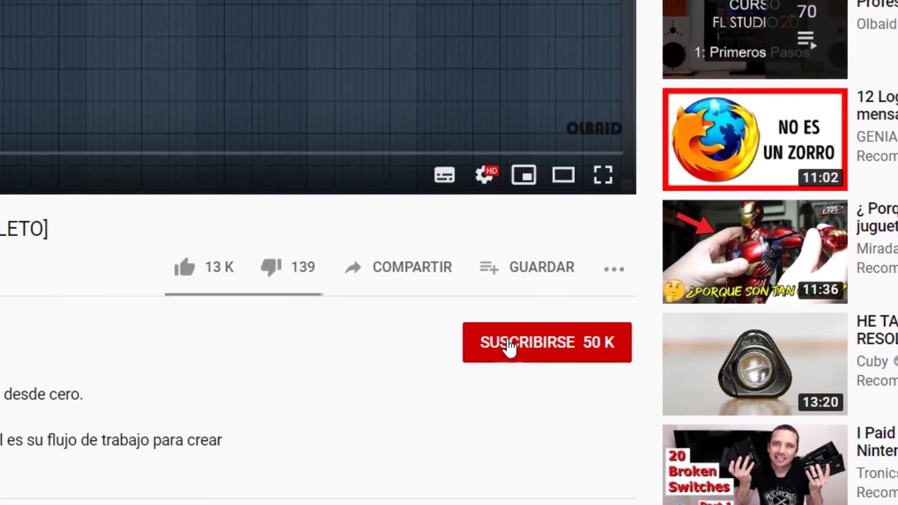
pyautogui.click(559, 389)
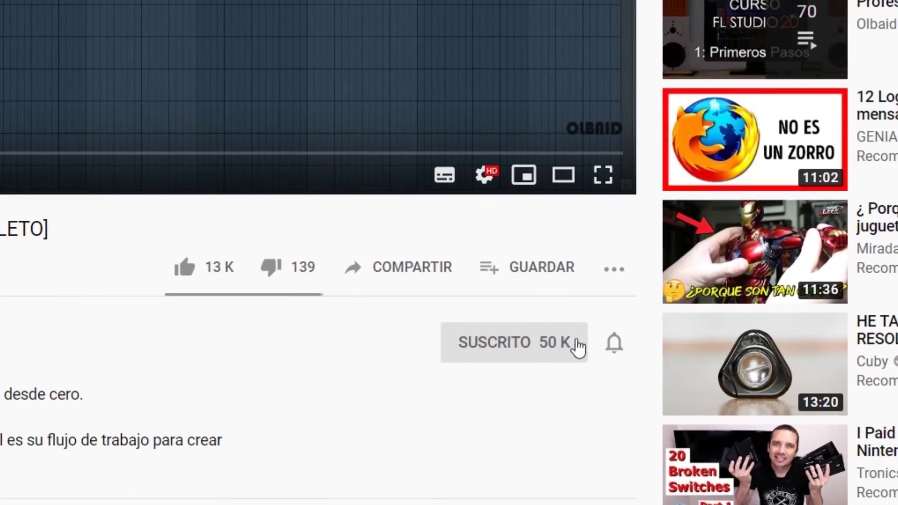
pyautogui.click(613, 344)
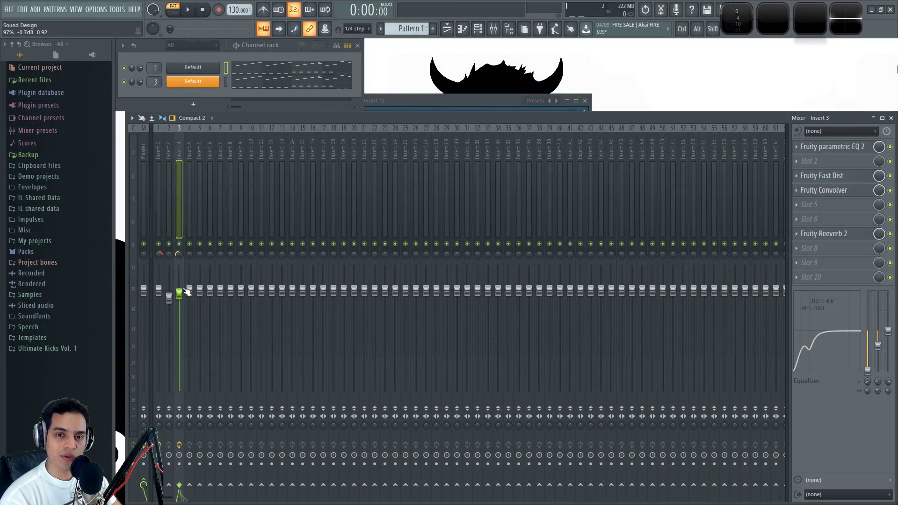